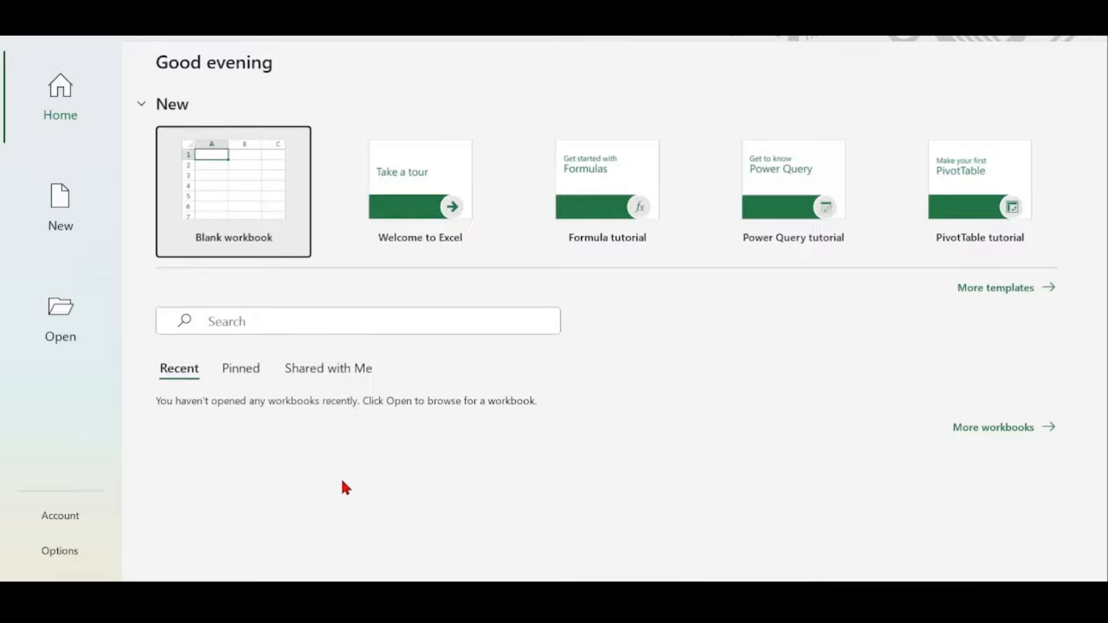
# Step: Launch Excel and create a blank workbook
pyautogui.press('super')
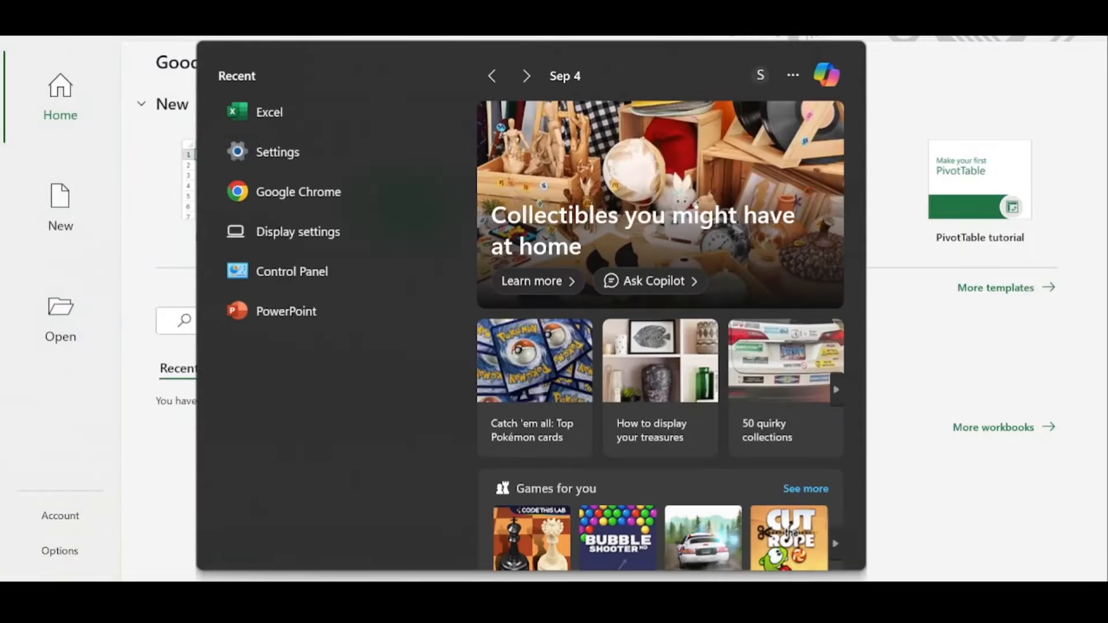
pyautogui.write('excel')
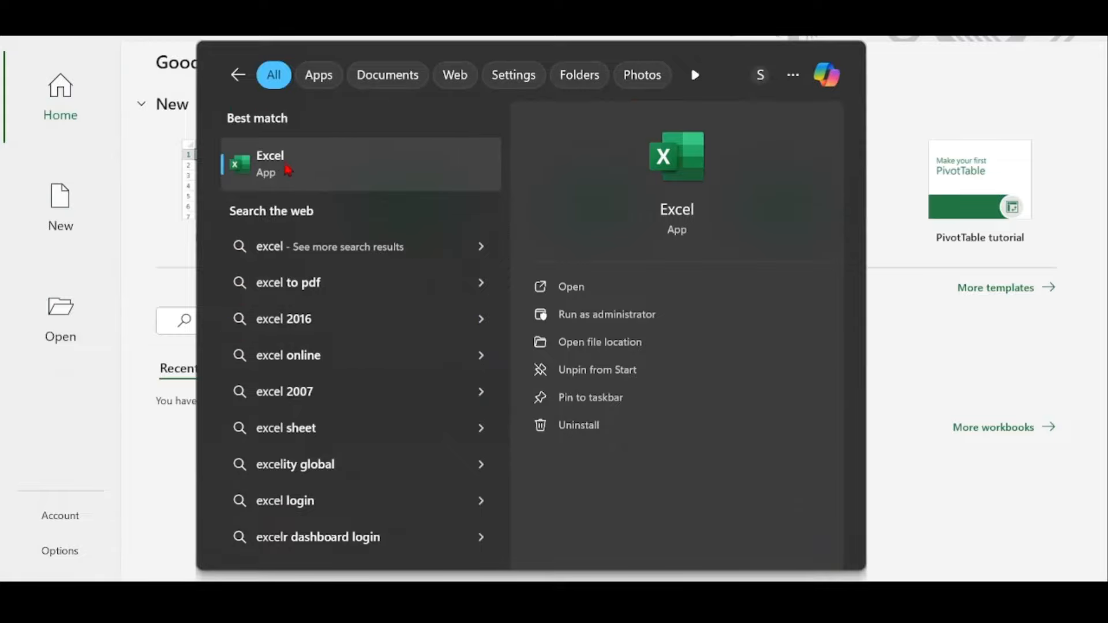
pyautogui.click(292, 174)
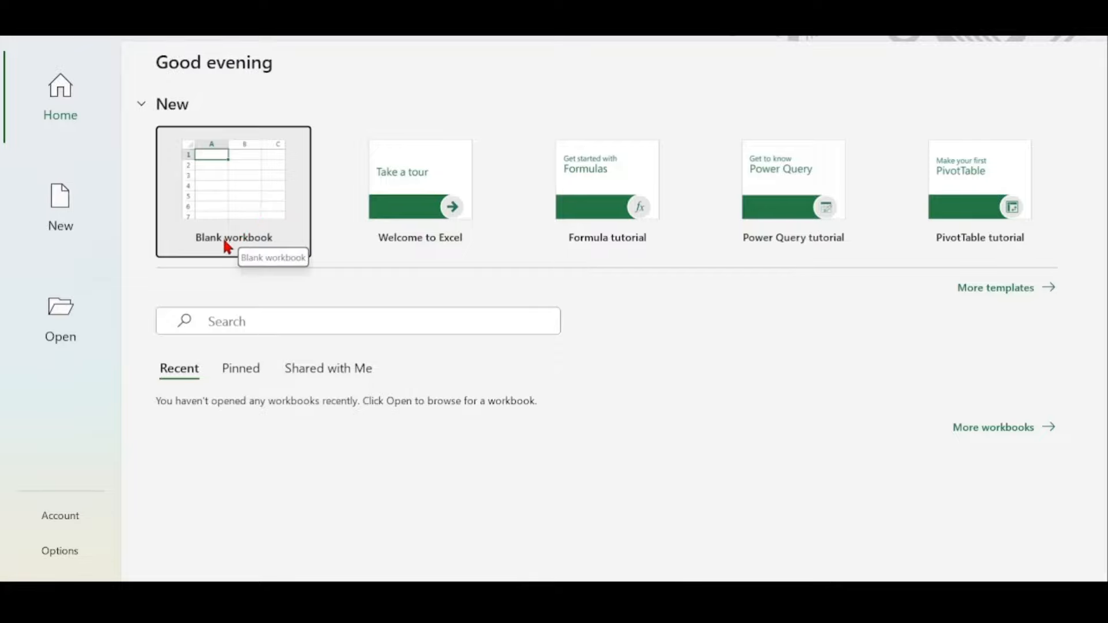
pyautogui.click(229, 210)
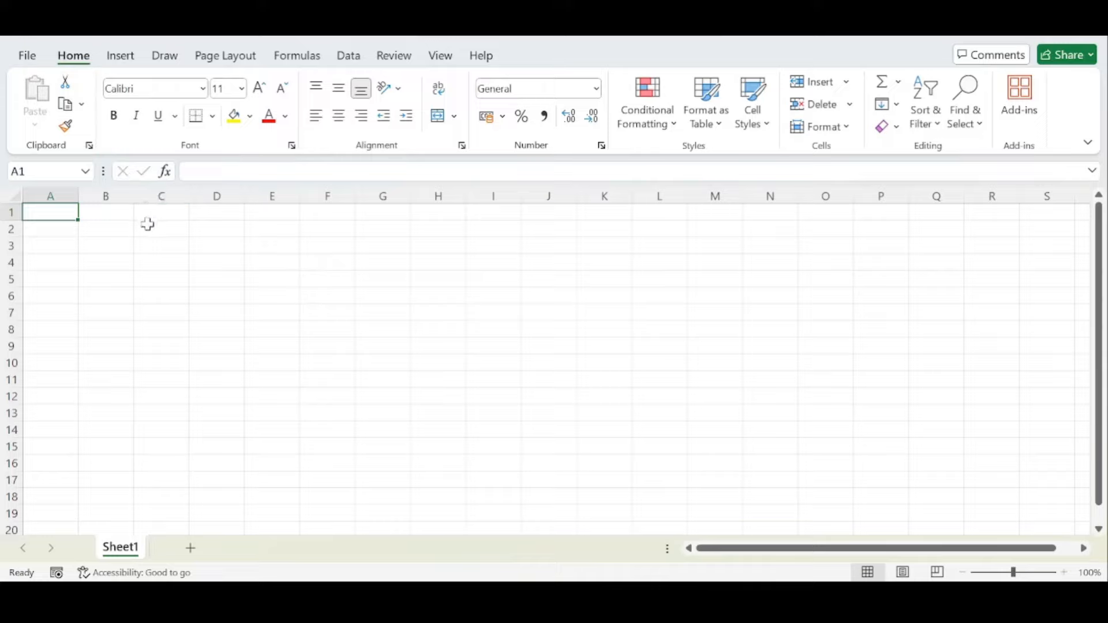
pyautogui.hotkey('alt', 'space')
pyautogui.press('Escape')
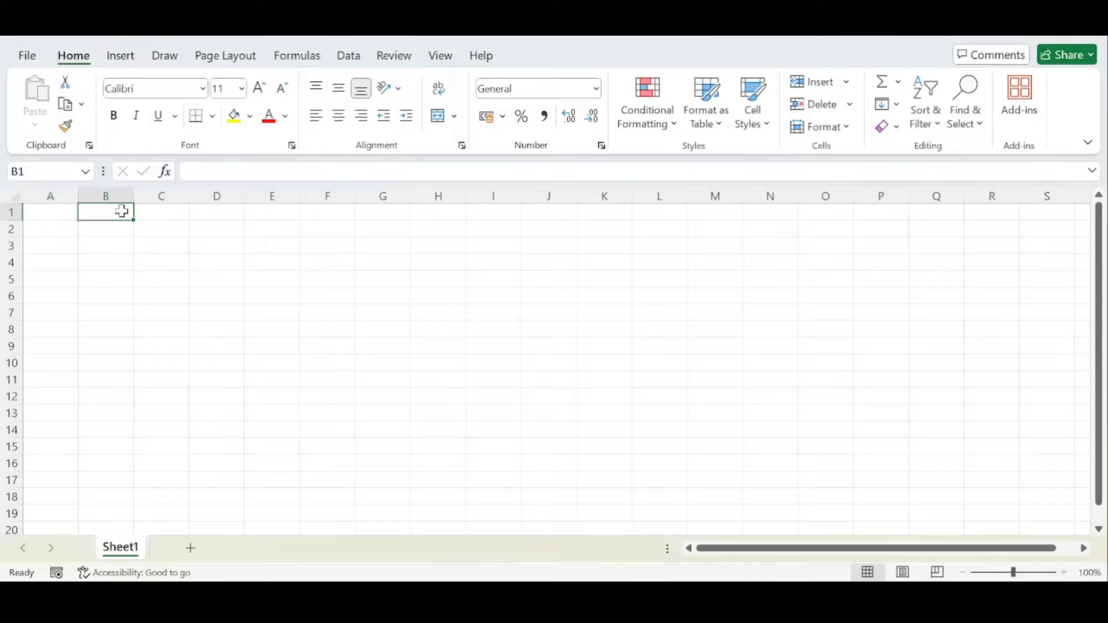
pyautogui.click(150, 250)
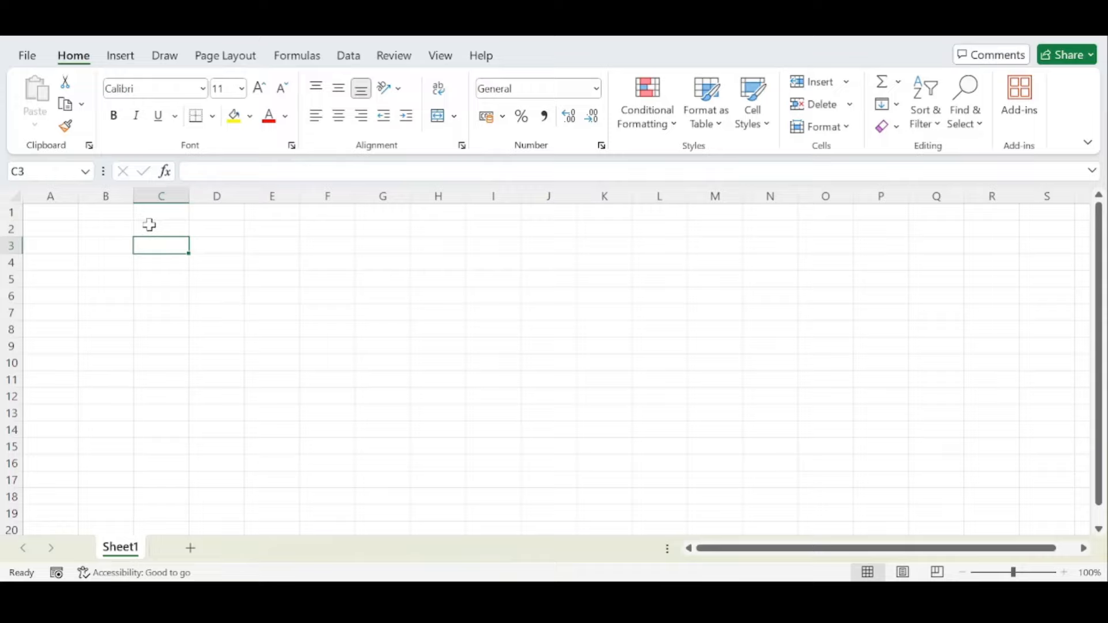
pyautogui.click(157, 272)
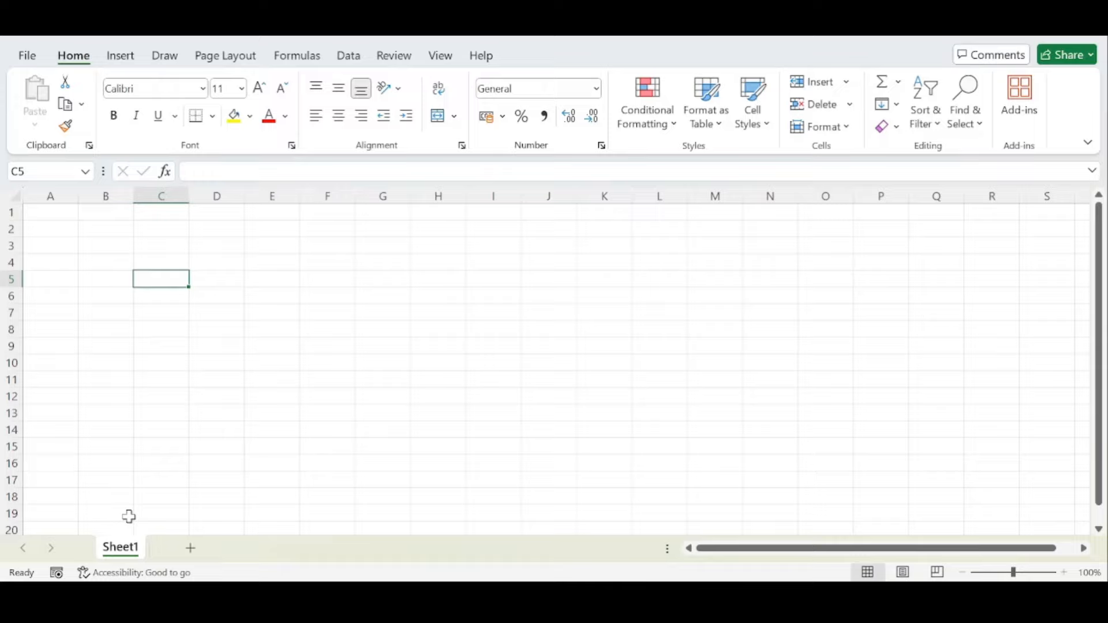
# Step: Rename the worksheet Sheet1 as Video 1
pyautogui.rightClick(134, 555)
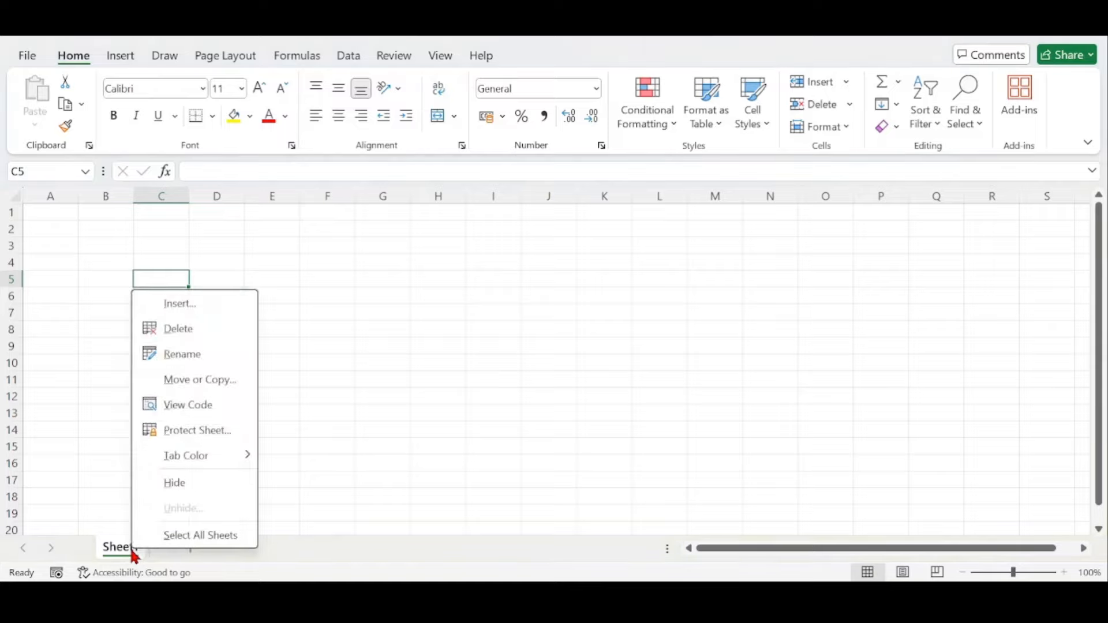
pyautogui.click(184, 355)
pyautogui.write('Video 1')
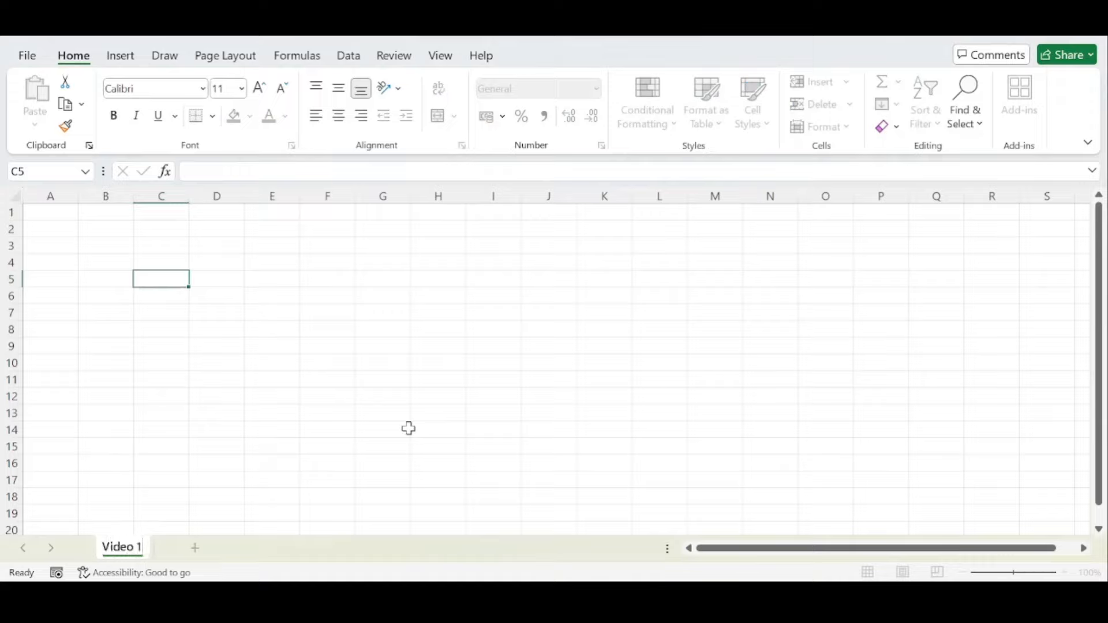
pyautogui.press('Return')
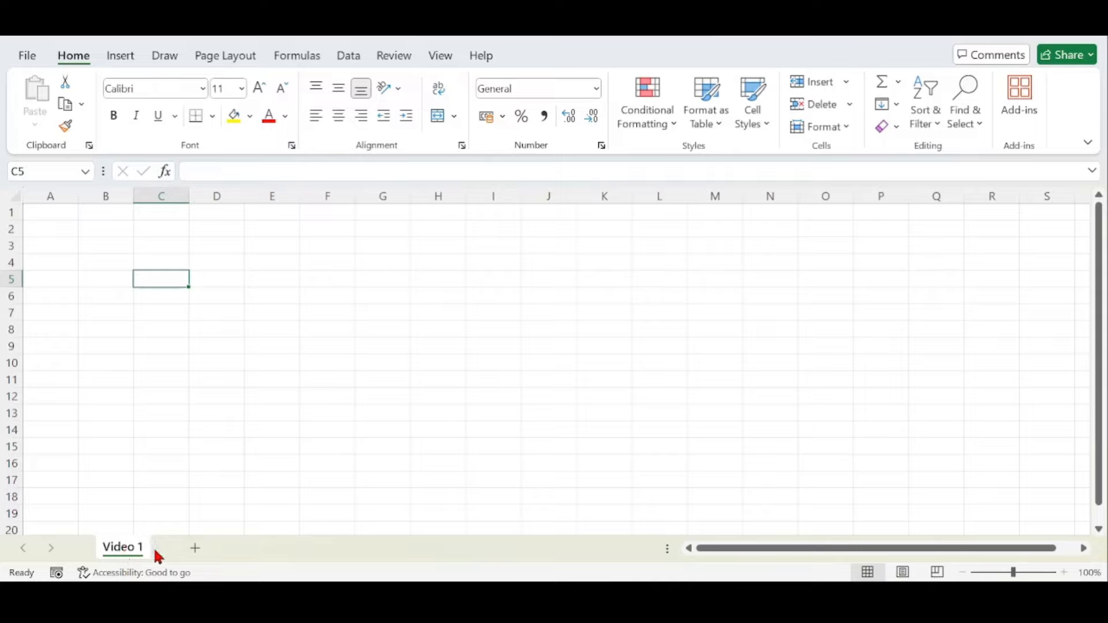
# Step: Add a second worksheet after Video 1 and delete it again
pyautogui.click(192, 552)
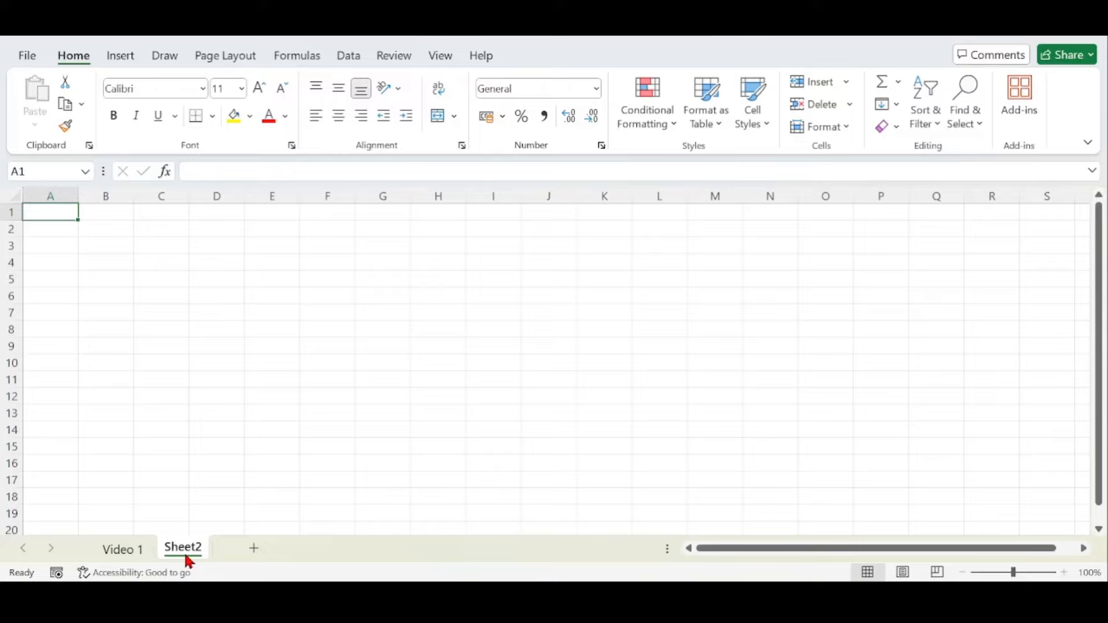
pyautogui.rightClick(188, 557)
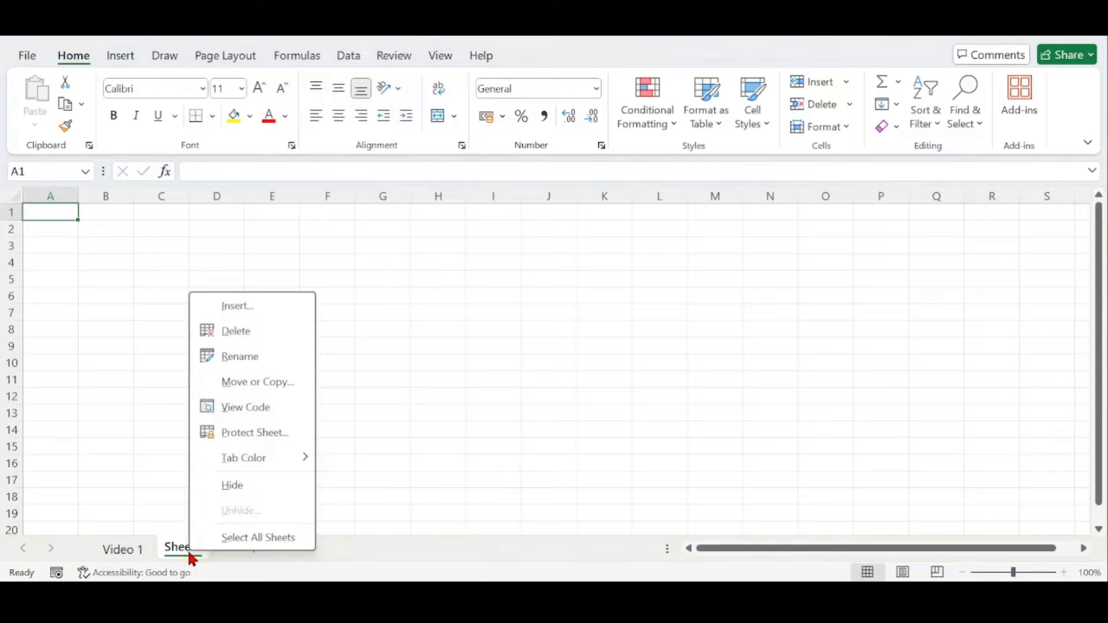
pyautogui.click(254, 337)
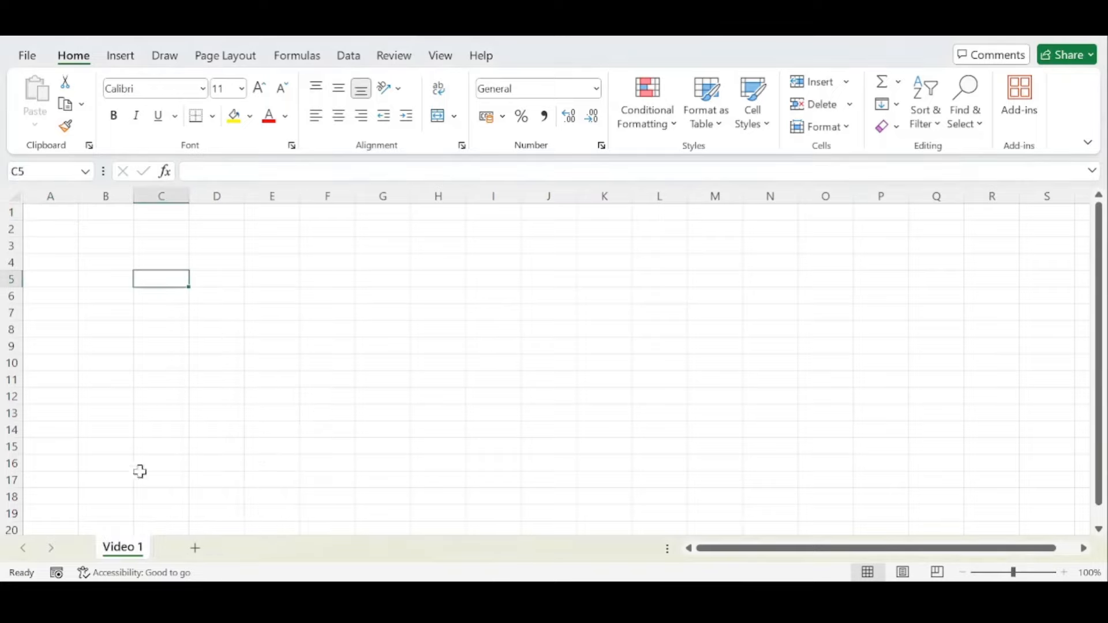
pyautogui.click(107, 378)
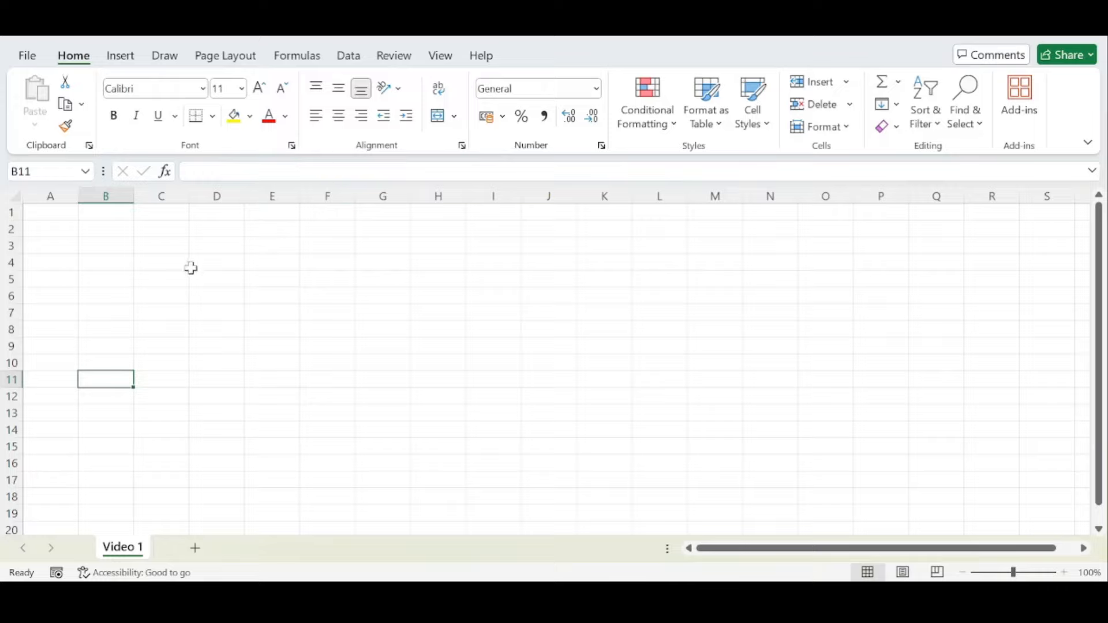
# Step: Select columns A through E together, and clear the selection by choosing a single cell
pyautogui.click(46, 196)
pyautogui.keyDown('ctrl'); pyautogui.click(93, 194); pyautogui.keyUp('ctrl')
pyautogui.keyDown('ctrl'); pyautogui.click(166, 195); pyautogui.keyUp('ctrl')
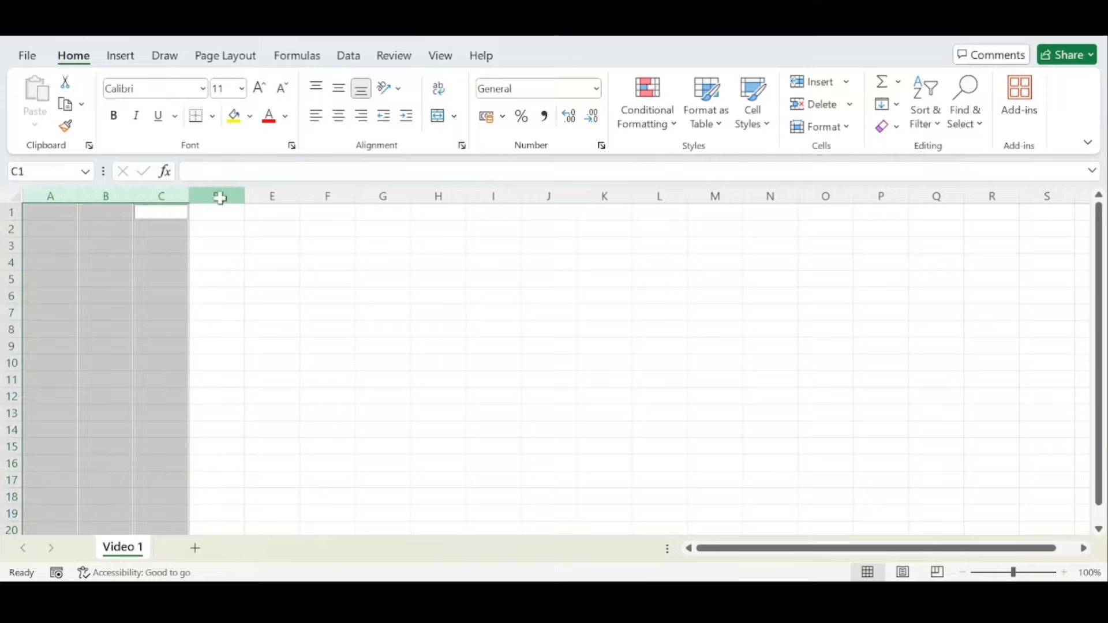
pyautogui.keyDown('ctrl'); pyautogui.click(218, 196); pyautogui.keyUp('ctrl')
pyautogui.keyDown('ctrl'); pyautogui.click(267, 196); pyautogui.keyUp('ctrl')
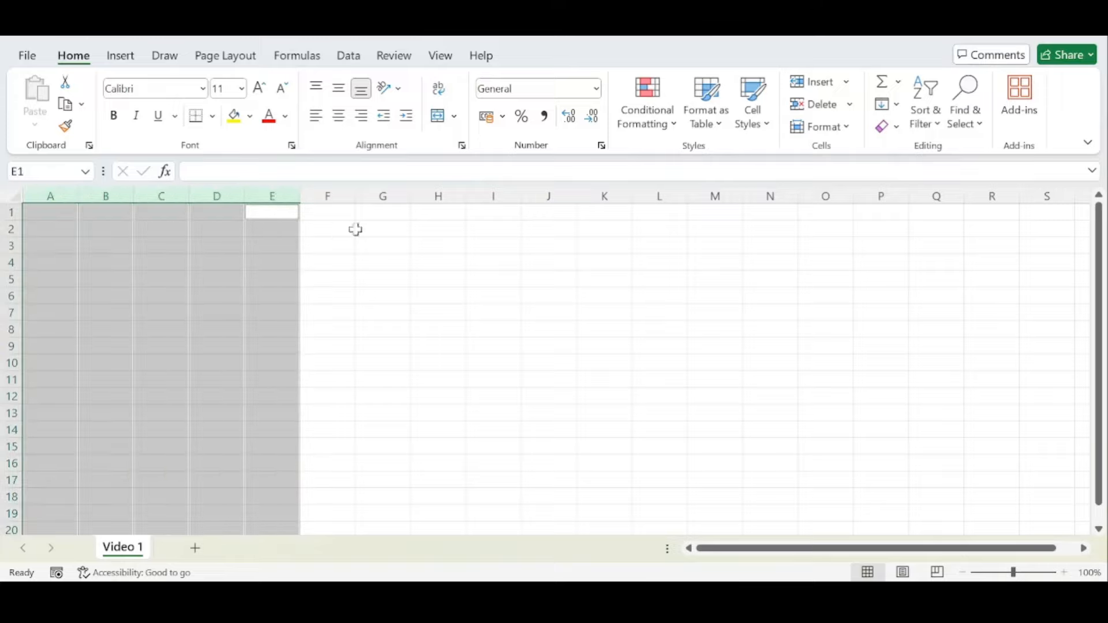
pyautogui.click(397, 231)
# Step: Select rows 1, 2 and 4 together, and clear the selection by choosing cell B6
pyautogui.click(10, 211)
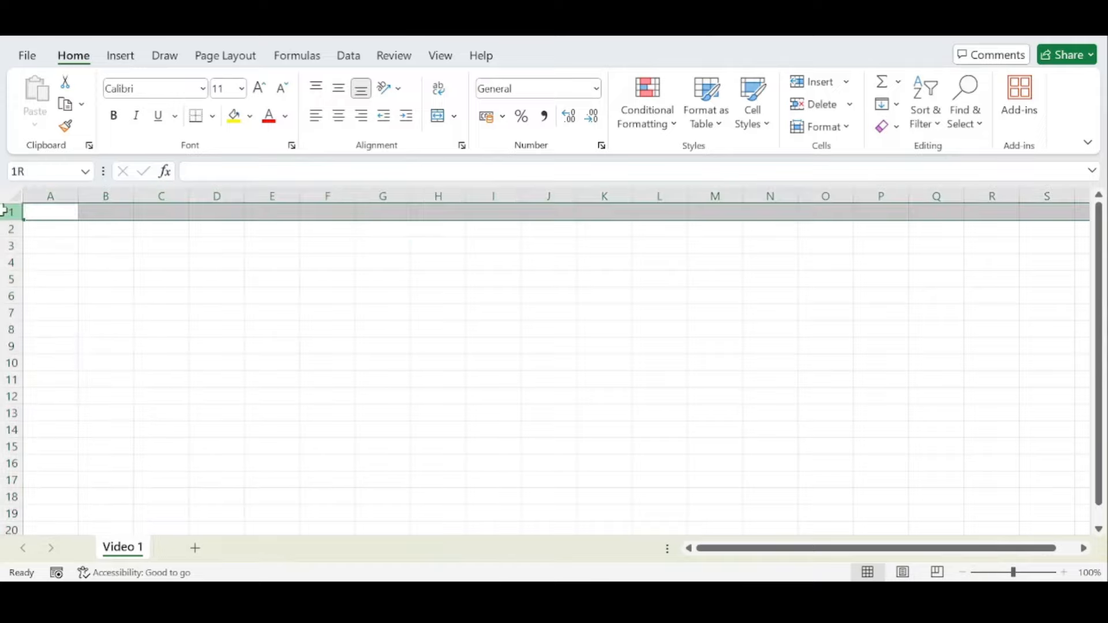
pyautogui.keyDown('ctrl'); pyautogui.click(9, 229); pyautogui.keyUp('ctrl')
pyautogui.keyDown('ctrl'); pyautogui.click(5, 261); pyautogui.keyUp('ctrl')
pyautogui.click(8, 289)
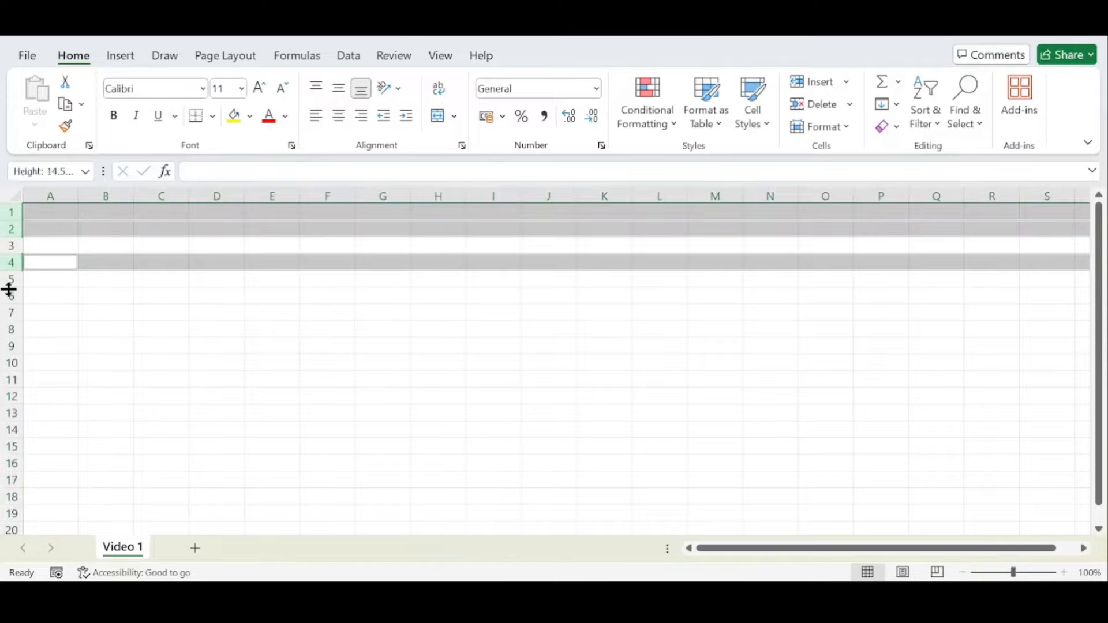
pyautogui.click(9, 280)
pyautogui.click(101, 294)
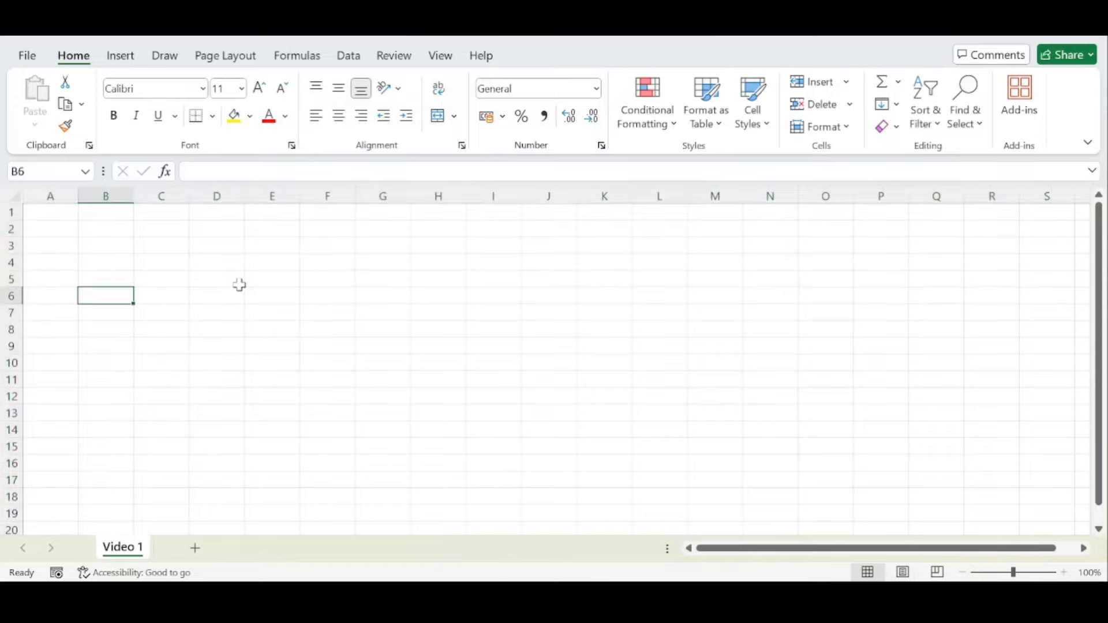
# Step: Enlarge the worksheet to 280% and select cell B6, leaving it empty
pyautogui.scroll(12, 87, 326)
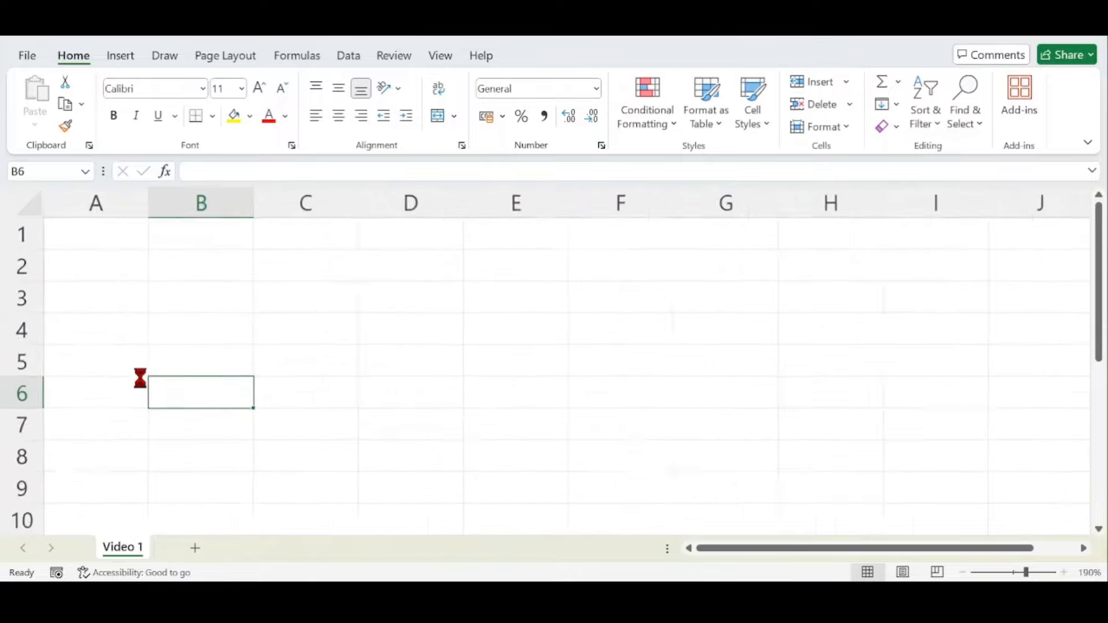
pyautogui.scroll(3, 231, 373)
pyautogui.scroll(-1, 242, 380)
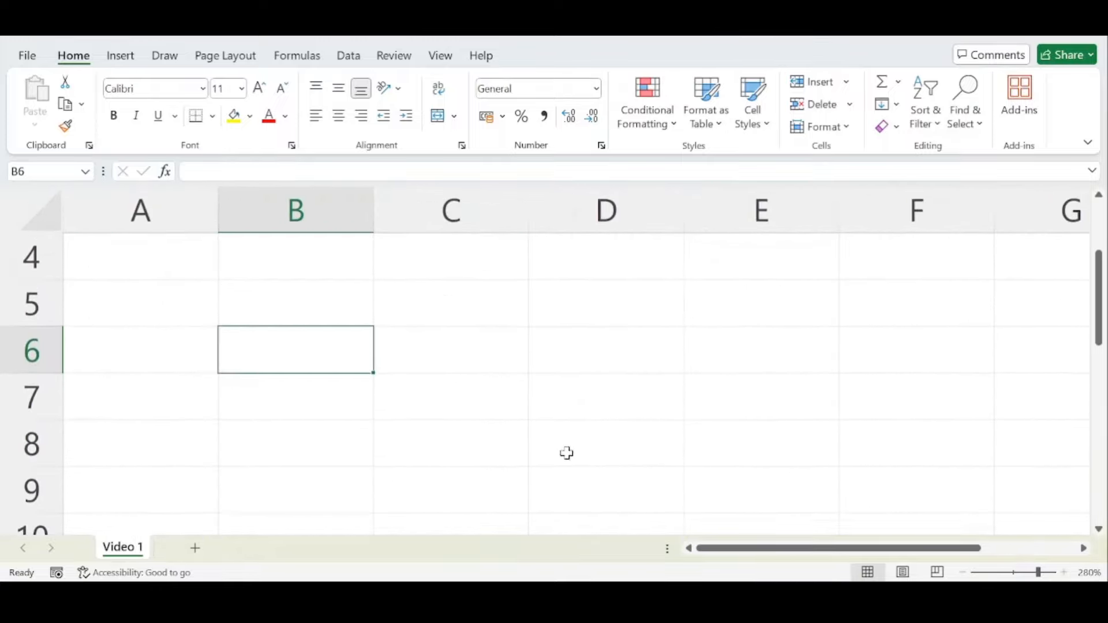
pyautogui.doubleClick(343, 347)
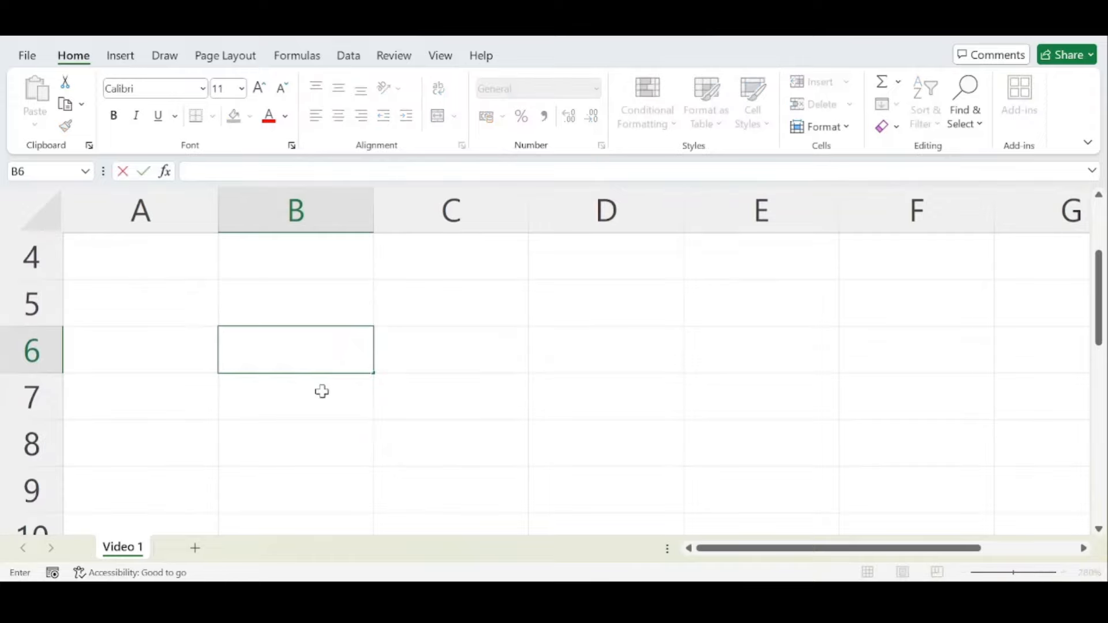
pyautogui.click(321, 392)
pyautogui.click(322, 364)
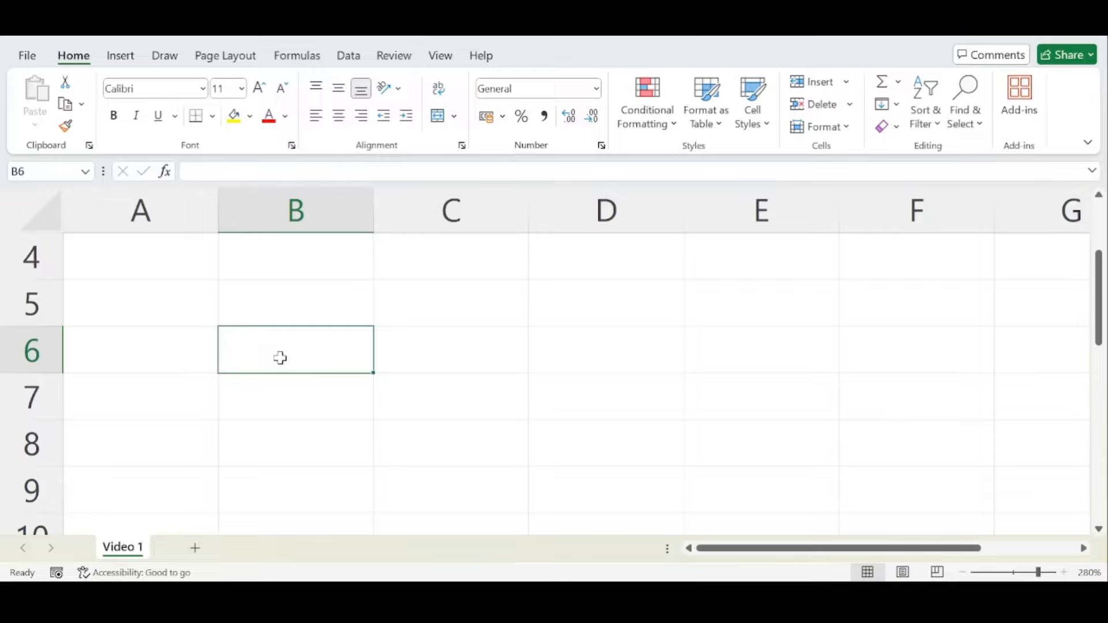
# Step: Trace cell B6's address by highlighting column B together with row 6, and reselect the cell where they cross
pyautogui.click(52, 178)
pyautogui.click(70, 177)
pyautogui.click(252, 358)
pyautogui.click(323, 201)
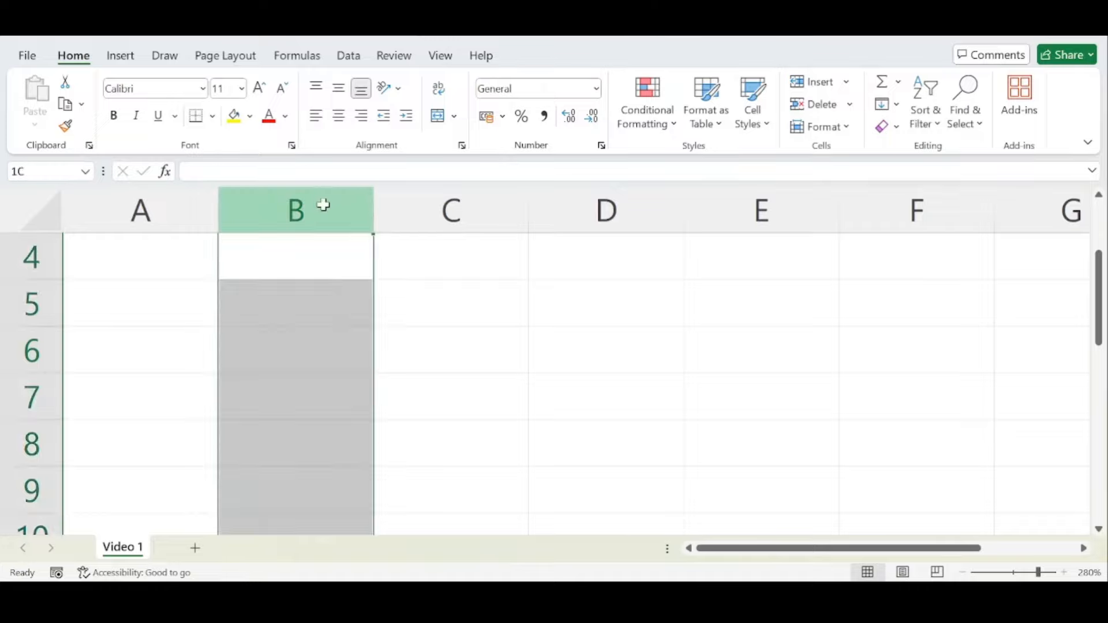
pyautogui.keyDown('ctrl'); pyautogui.click(29, 346); pyautogui.keyUp('ctrl')
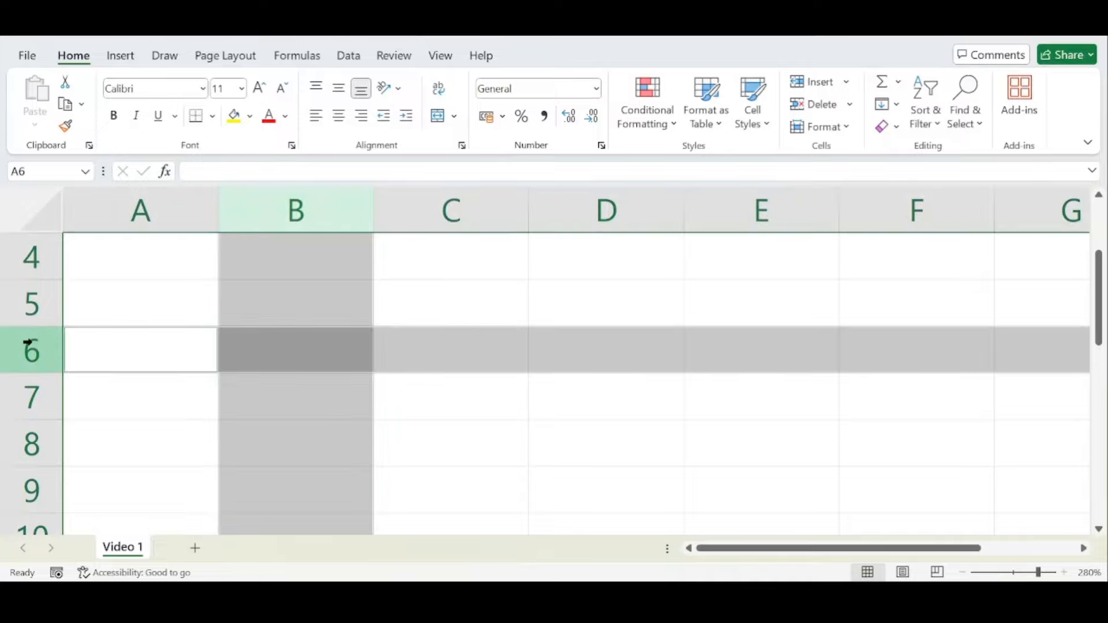
pyautogui.click(286, 346)
# Step: Zoom the worksheet out and in repeatedly between 130% and 250%, finishing at 145%
pyautogui.scroll(-7, 295, 352)
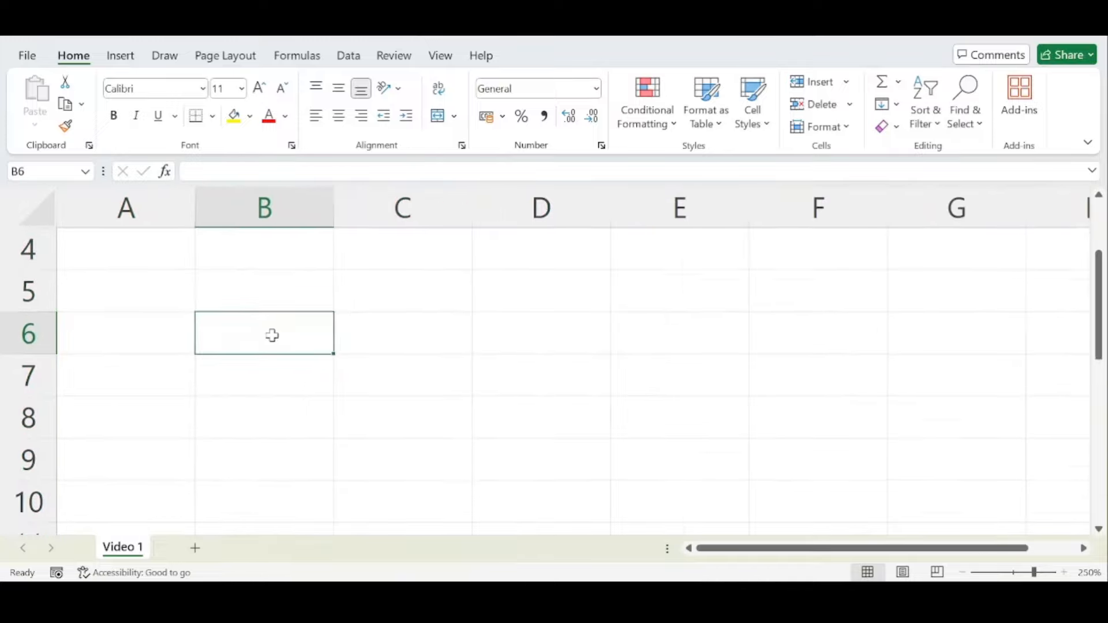
pyautogui.scroll(-3, 221, 311)
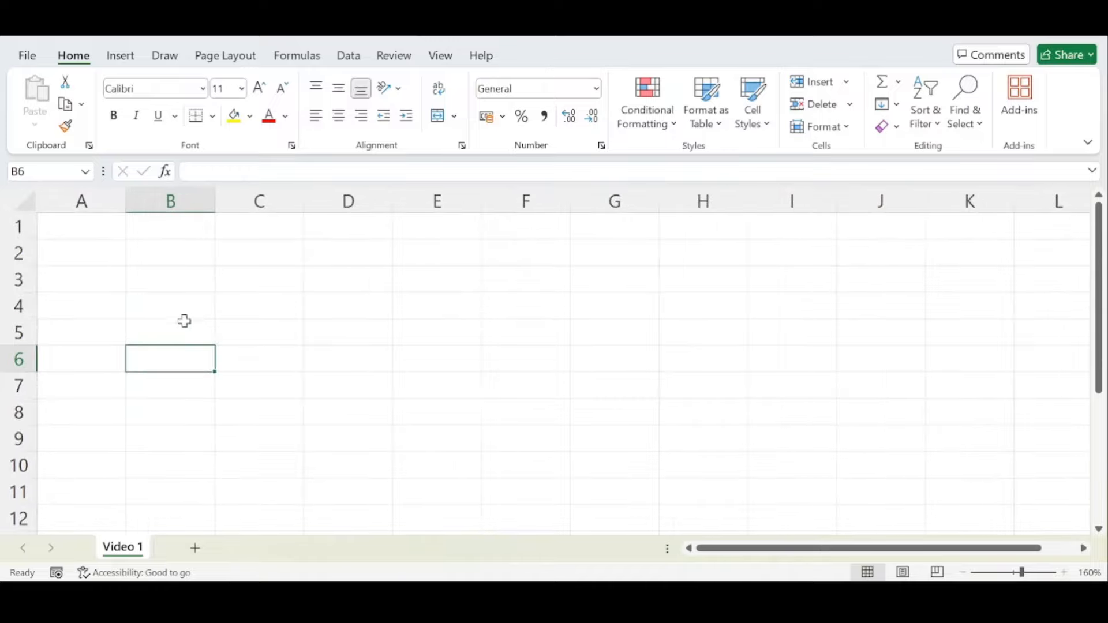
pyautogui.scroll(5, 116, 279)
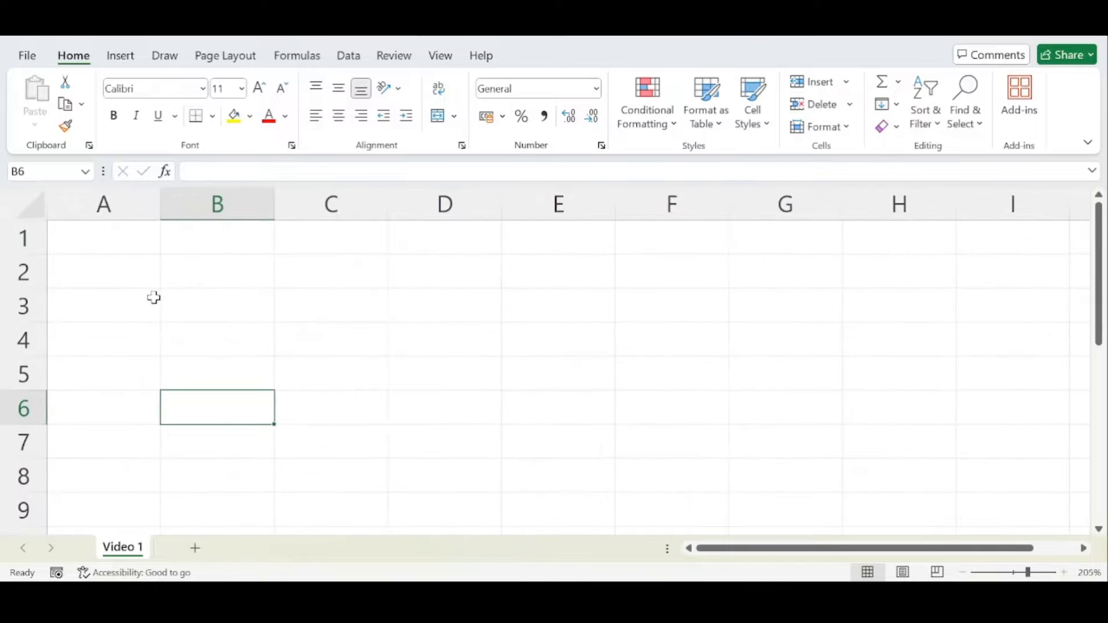
pyautogui.scroll(-4, 200, 333)
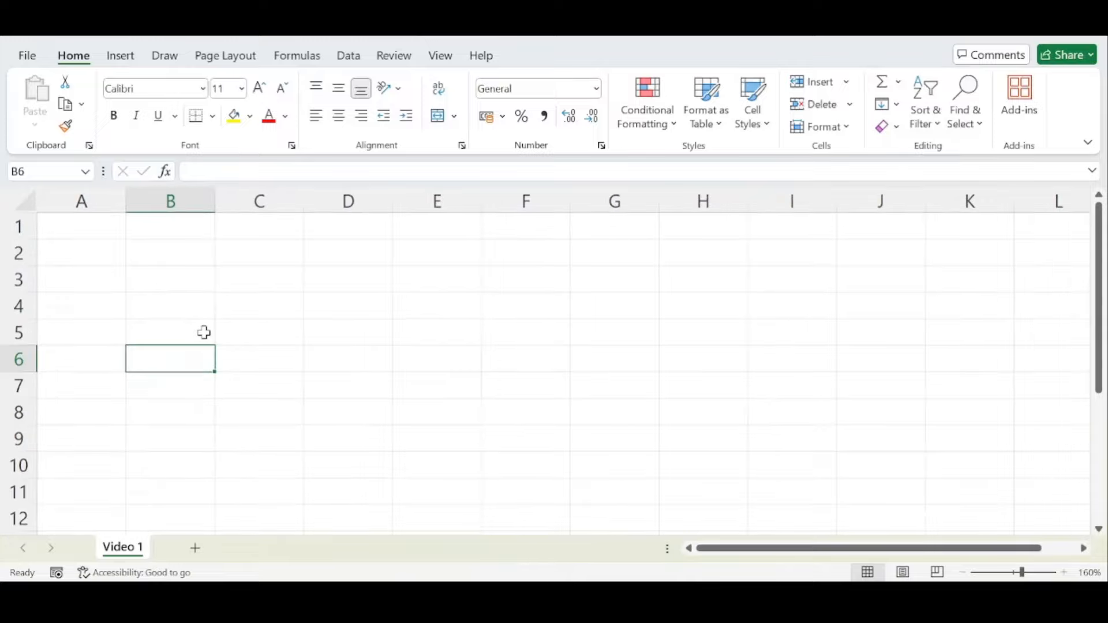
pyautogui.scroll(-1, 242, 340)
pyautogui.scroll(1, 307, 381)
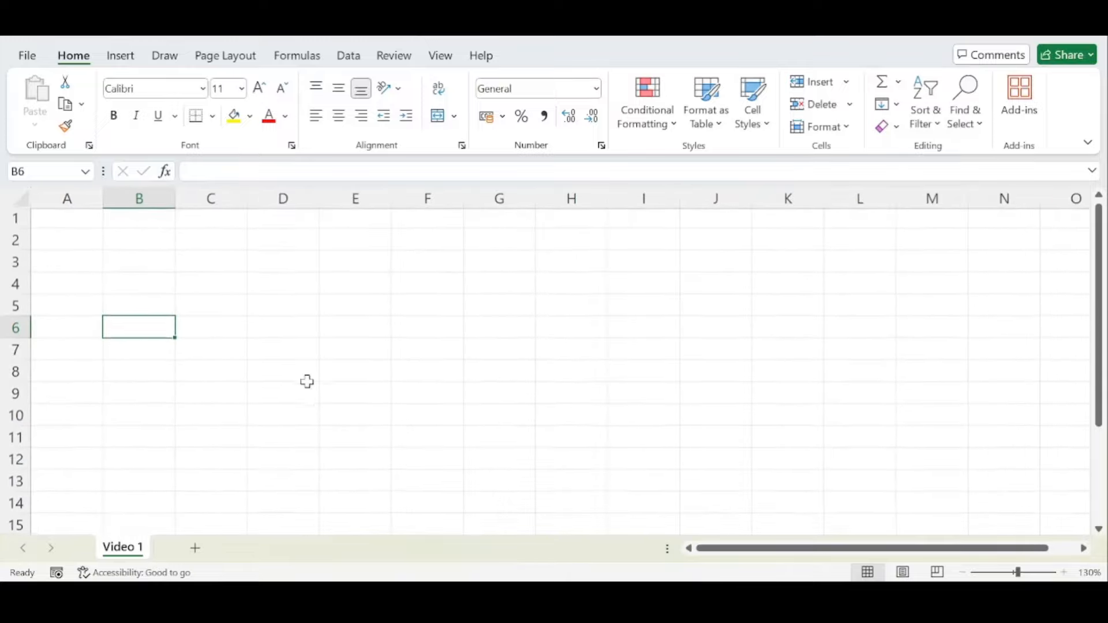
pyautogui.scroll(5, 107, 312)
pyautogui.scroll(2, 107, 304)
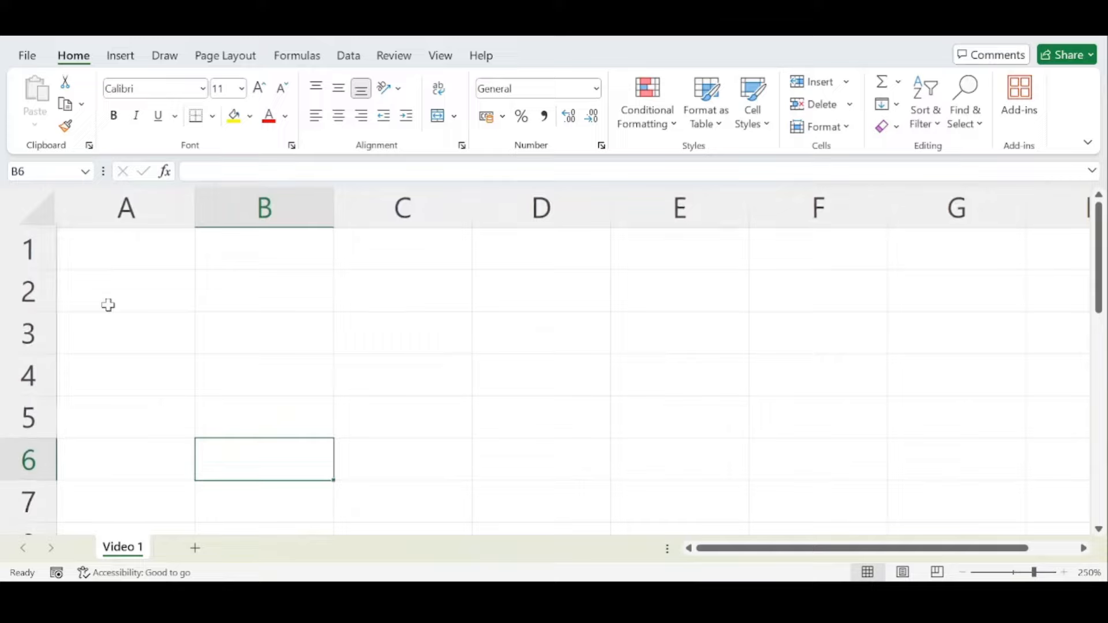
pyautogui.scroll(-5, 121, 302)
pyautogui.scroll(-1, 210, 328)
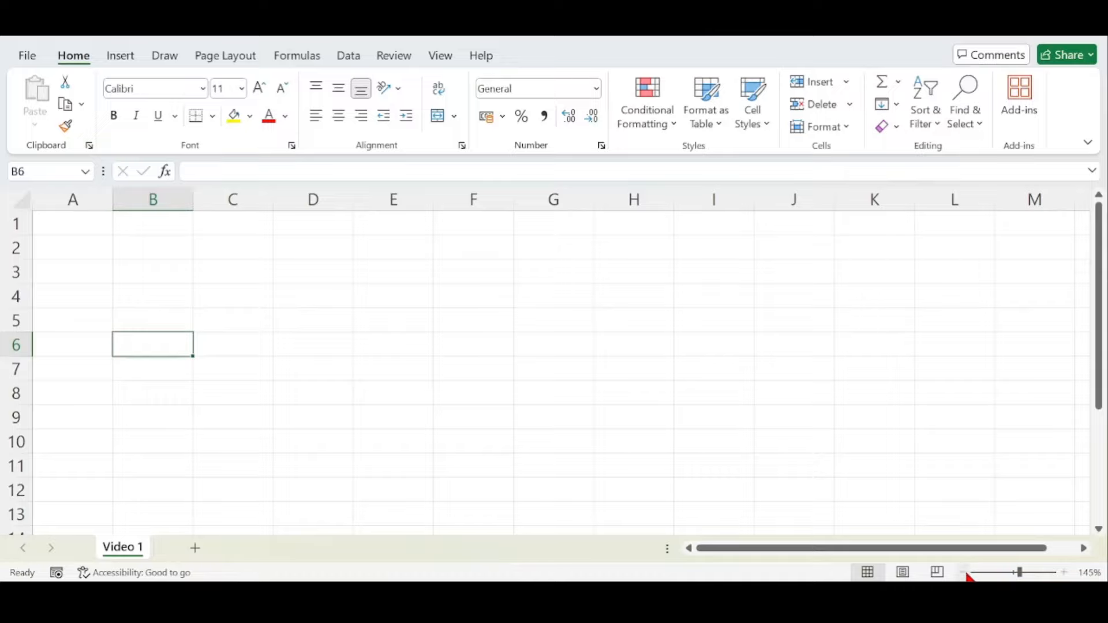
# Step: Increase the worksheet zoom to 340% and bring the first rows into view
pyautogui.click(1054, 573)
pyautogui.moveTo(1055, 571); pyautogui.dragTo(1039, 573)
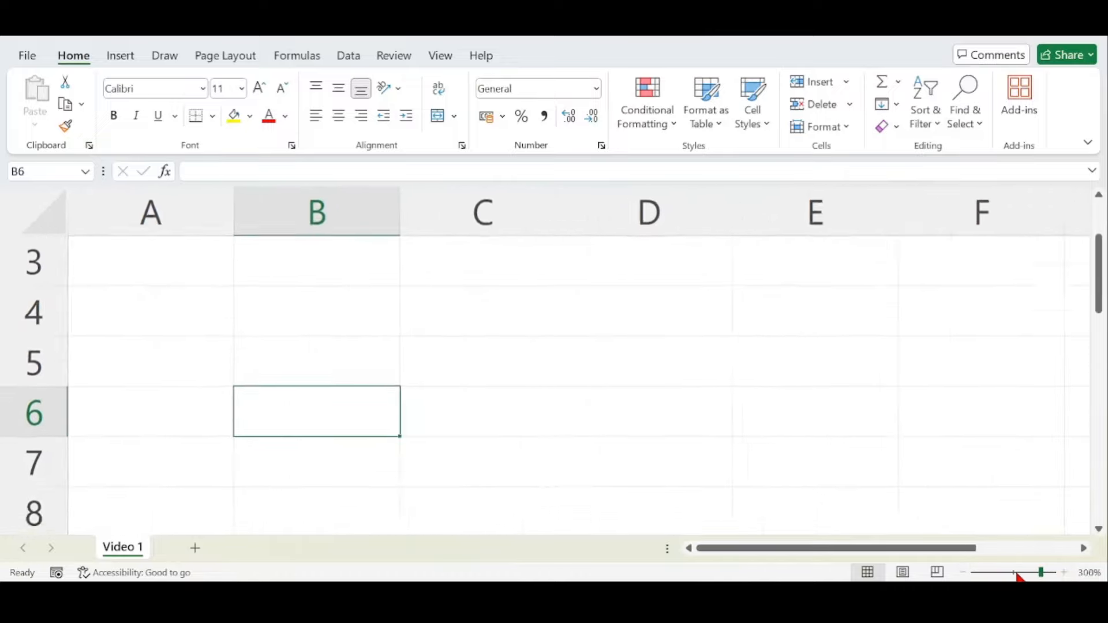
pyautogui.click(1065, 573)
pyautogui.click(1065, 573)
pyautogui.click(1065, 573)
pyautogui.click(1065, 573)
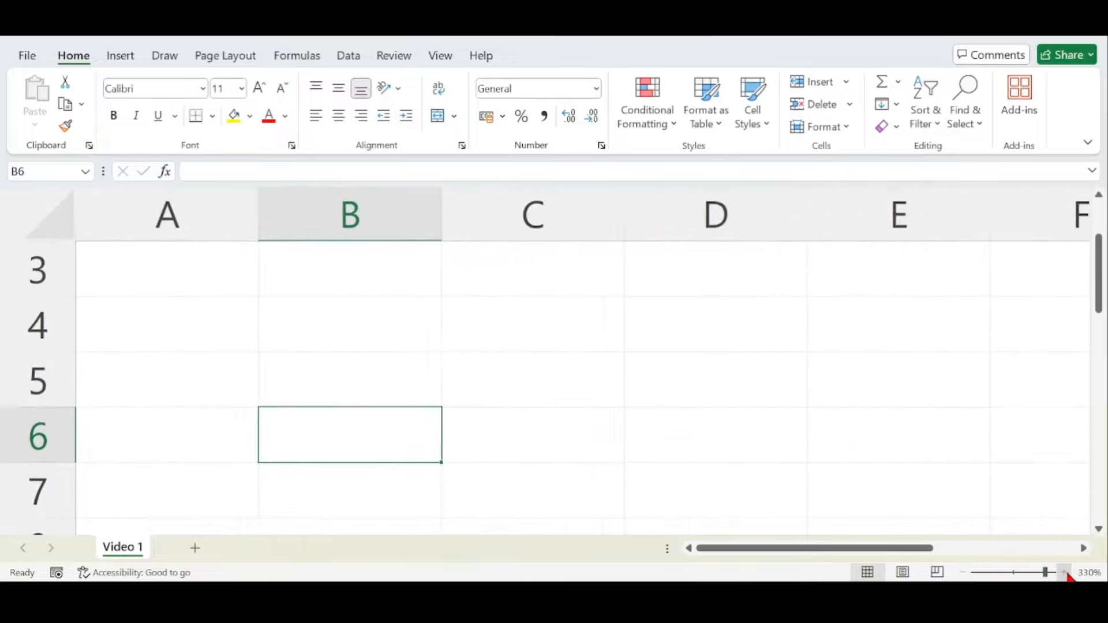
pyautogui.click(1065, 573)
pyautogui.click(1066, 573)
pyautogui.scroll(1, 477, 341)
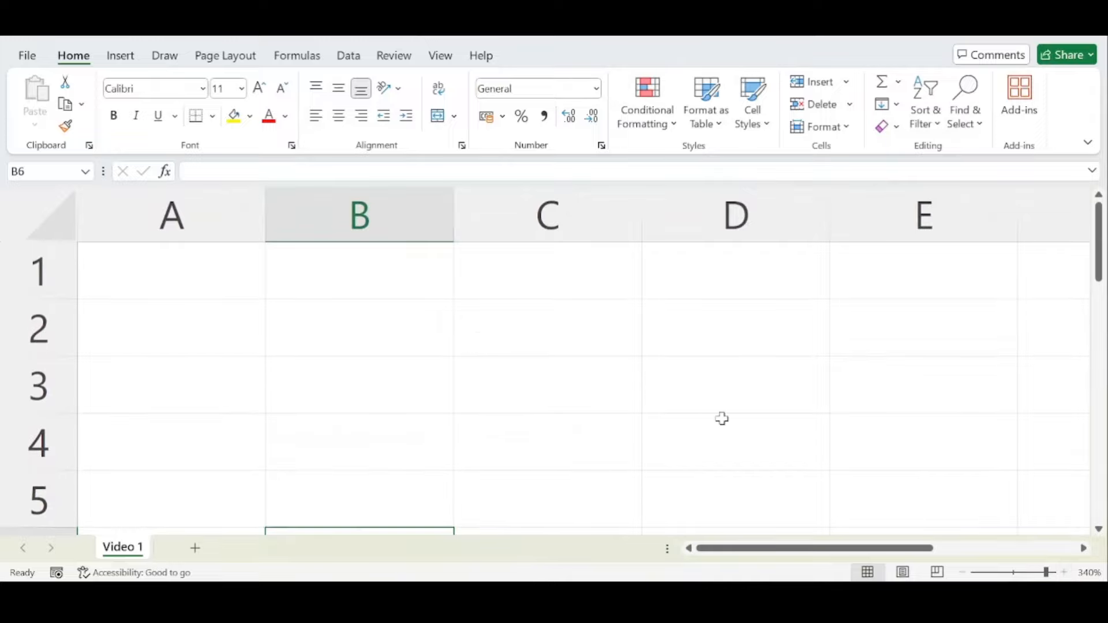
# Step: Reduce the worksheet zoom to 280% and select cell B3
pyautogui.click(963, 573)
pyautogui.click(963, 572)
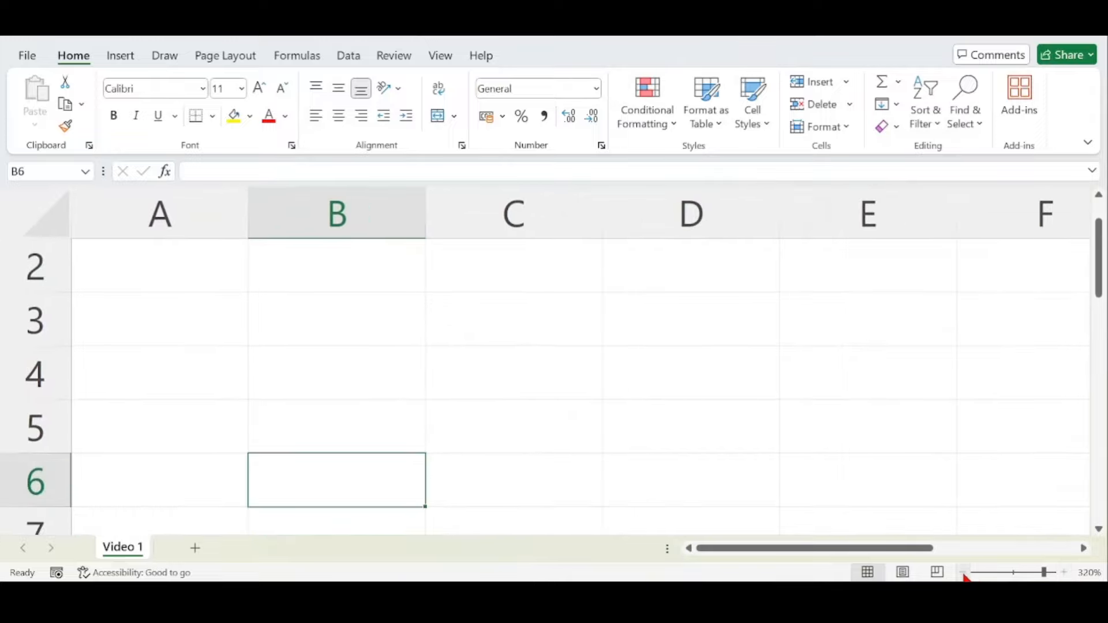
pyautogui.click(963, 573)
pyautogui.click(963, 573)
pyautogui.click(963, 573)
pyautogui.click(963, 573)
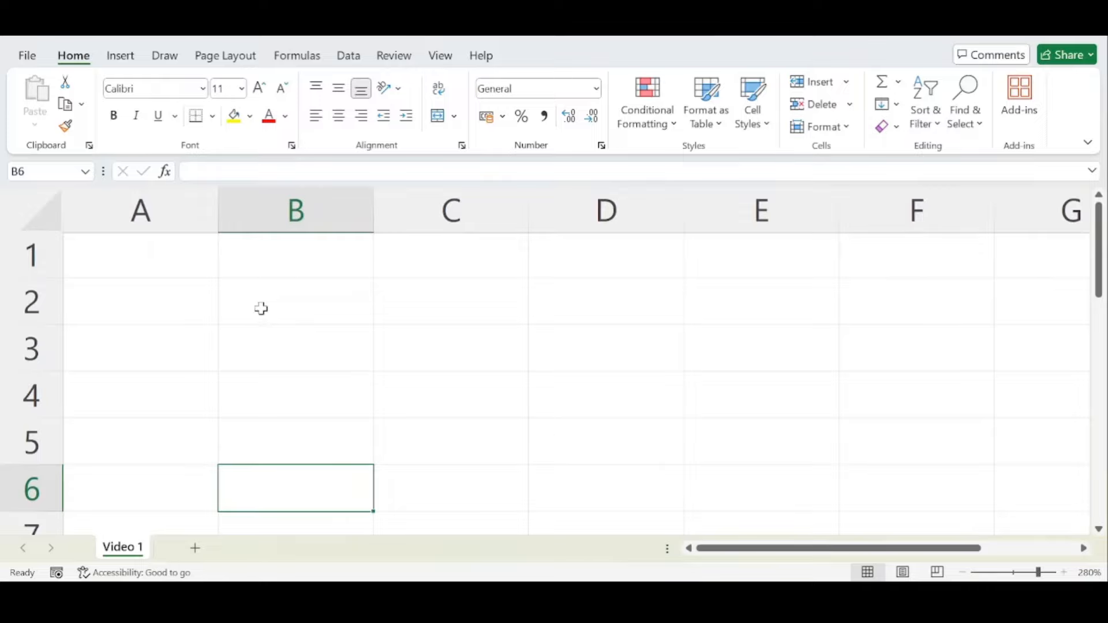
pyautogui.click(279, 328)
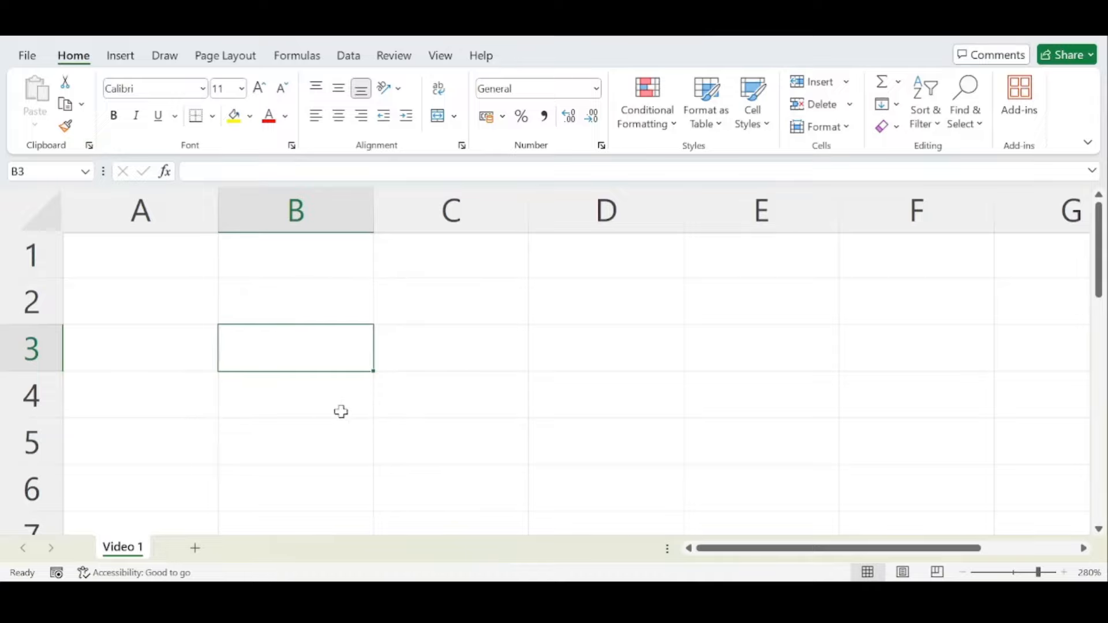
# Step: Enter the text Microsoft in cell B3
pyautogui.click(57, 172)
pyautogui.click(274, 353)
pyautogui.doubleClick(281, 352)
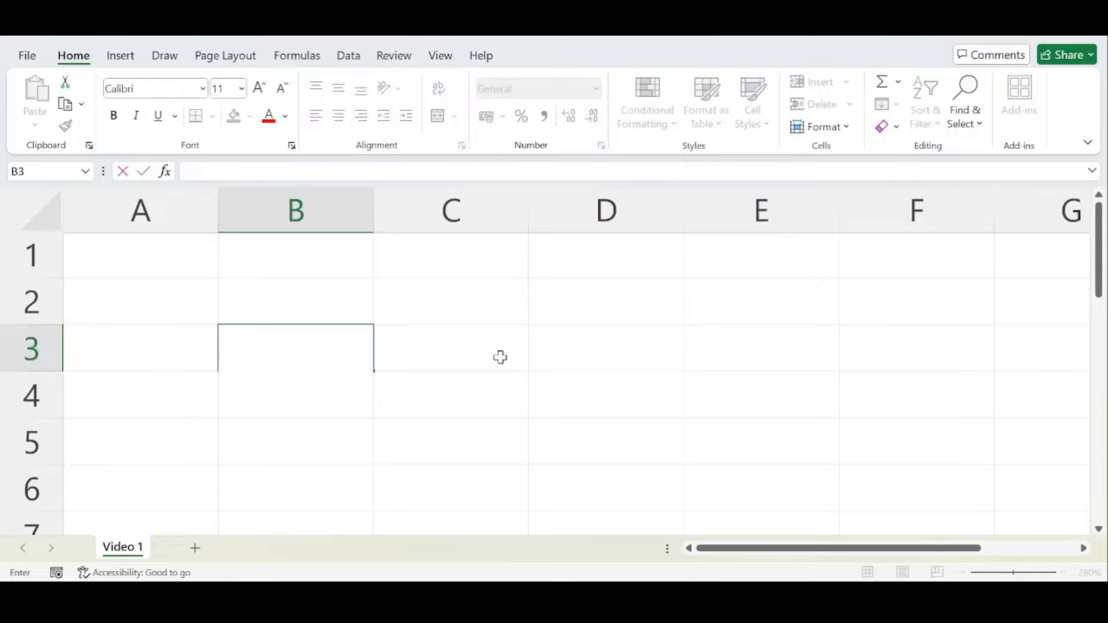
pyautogui.click(482, 353)
pyautogui.click(345, 344)
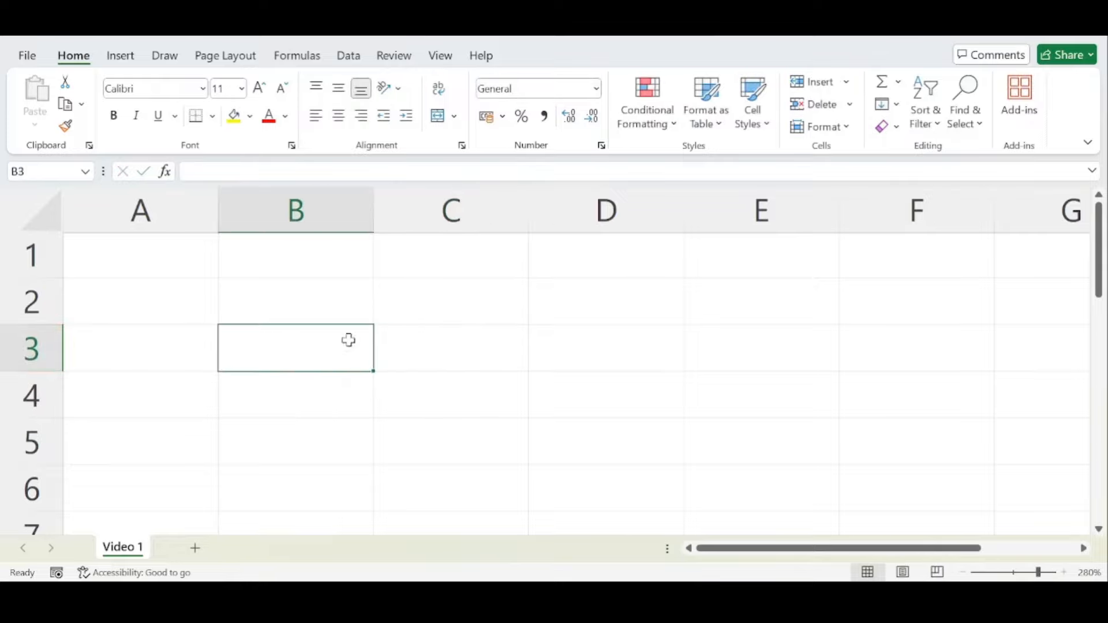
pyautogui.write('Micr')
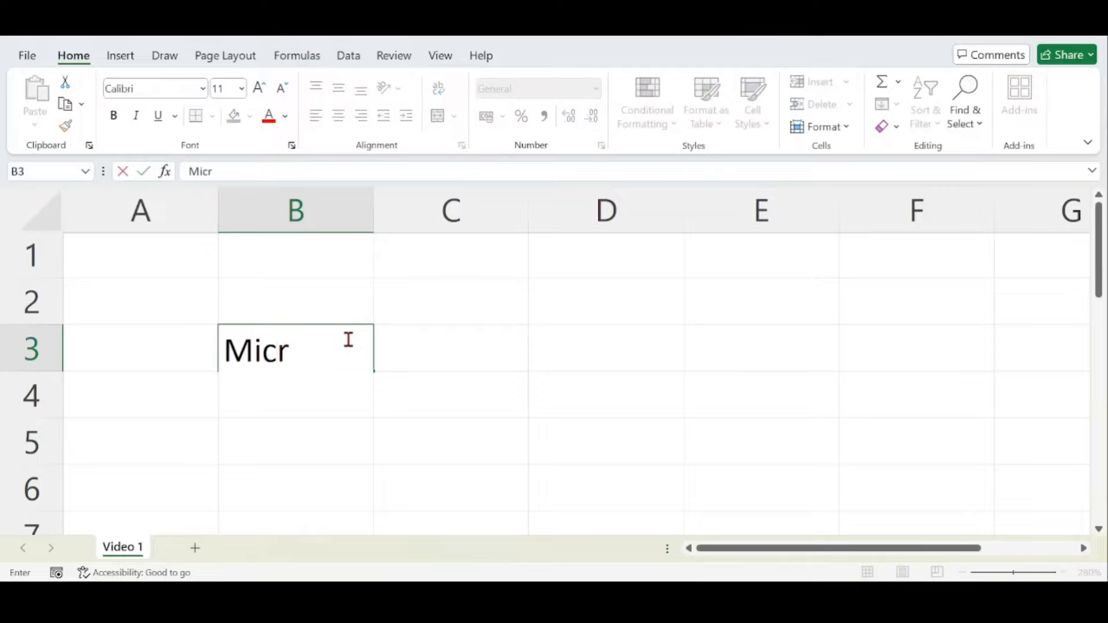
pyautogui.write('osoft')
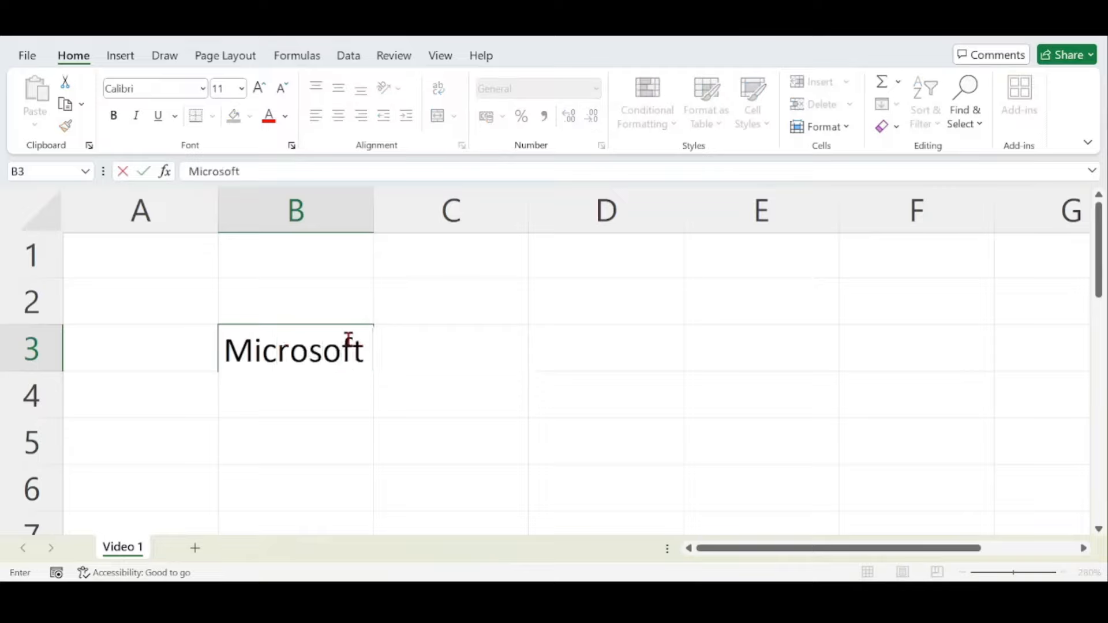
pyautogui.click(558, 276)
pyautogui.scroll(-1, 344, 370)
pyautogui.scroll(1, 345, 369)
# Step: Set the font size of the Microsoft text in cell B3 to 18
pyautogui.click(328, 361)
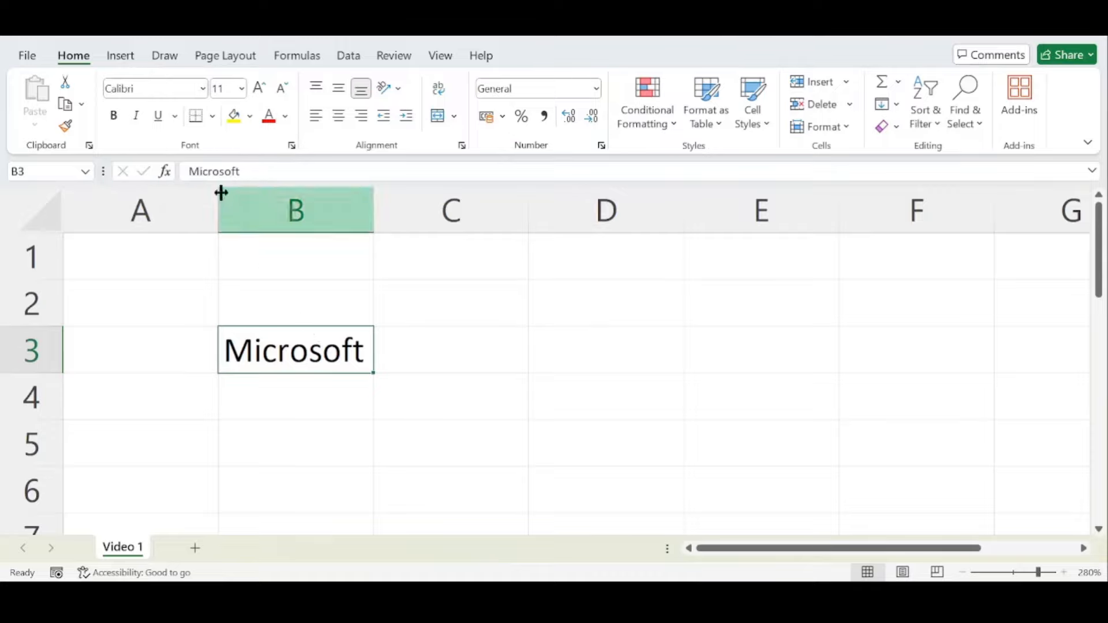
pyautogui.click(172, 88)
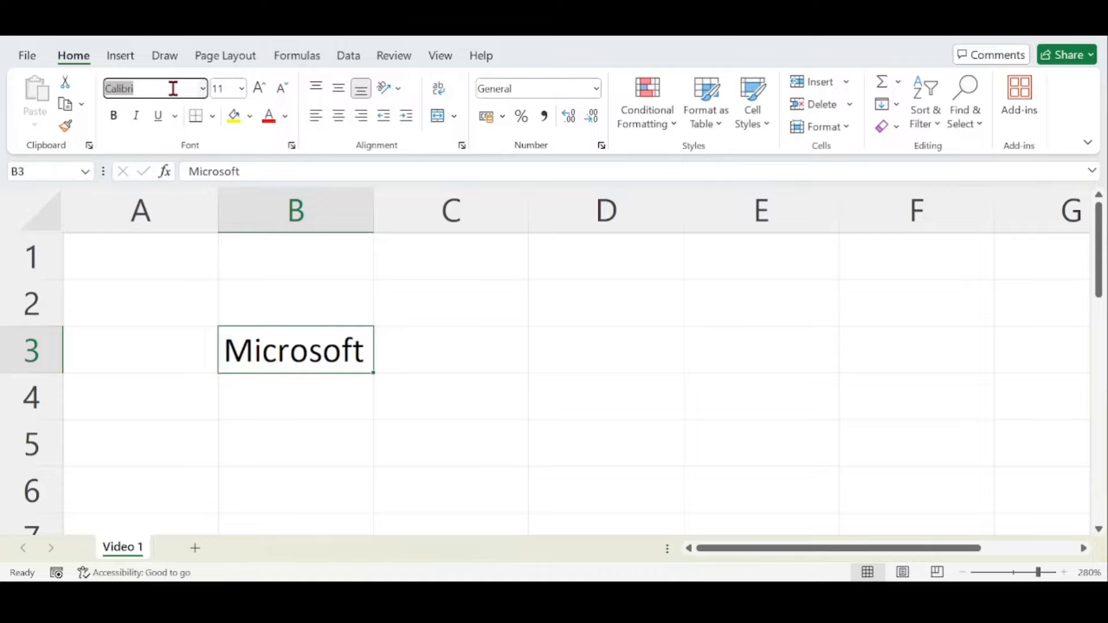
pyautogui.click(231, 89)
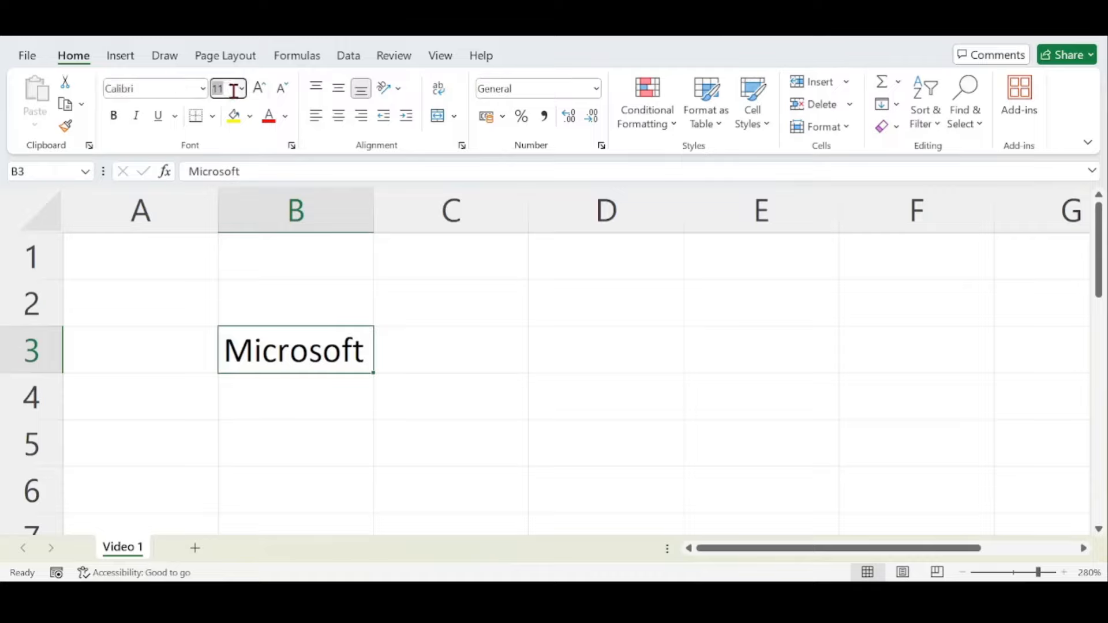
pyautogui.click(295, 390)
pyautogui.click(288, 363)
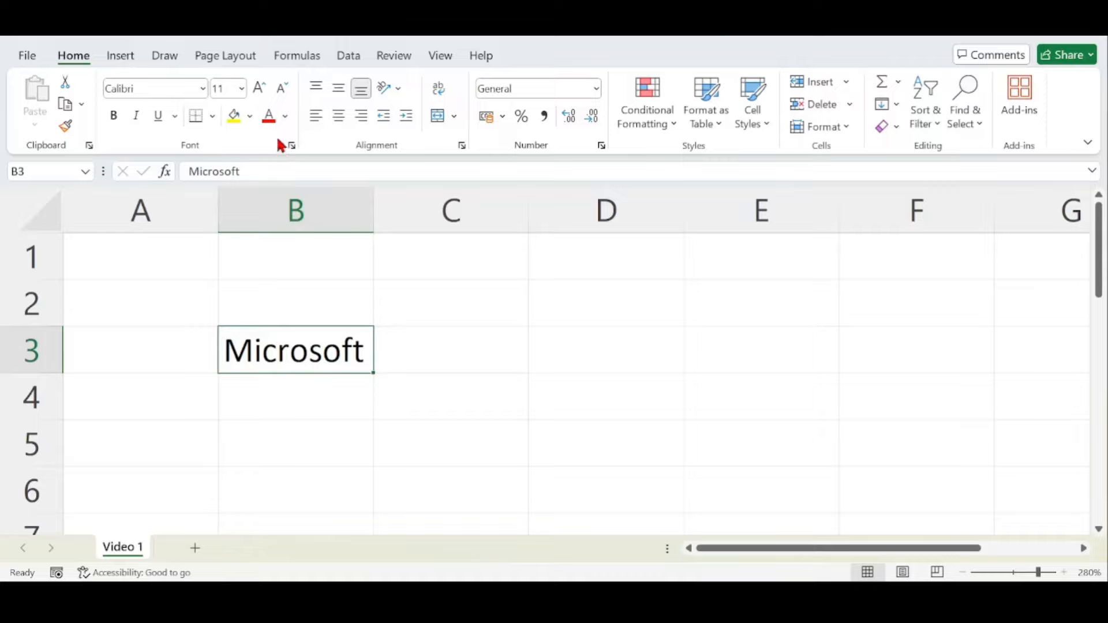
pyautogui.click(242, 89)
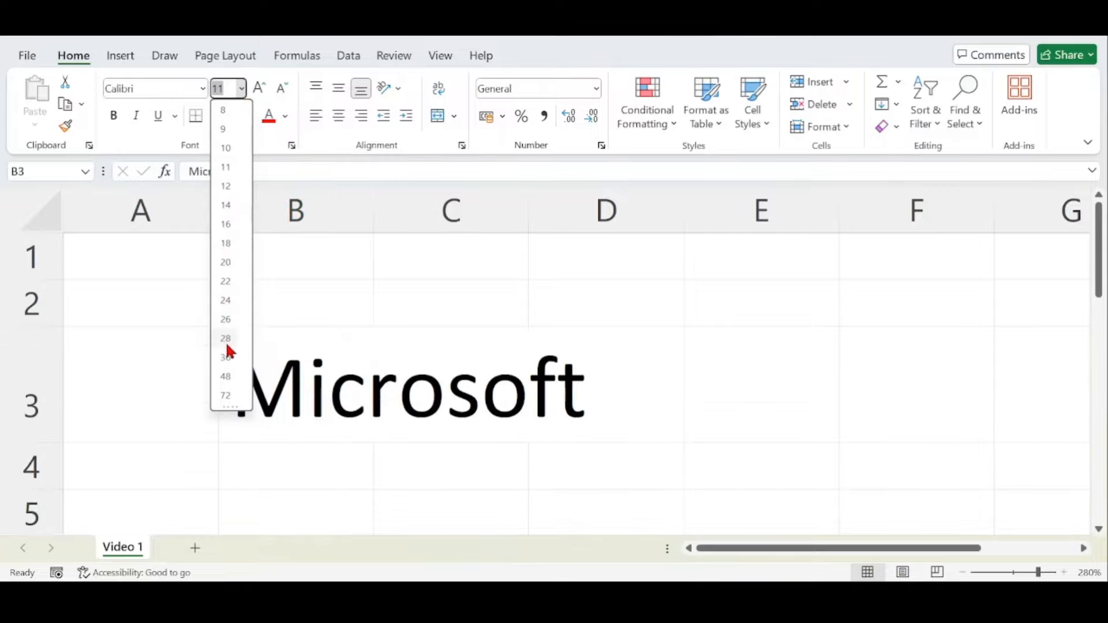
pyautogui.click(226, 244)
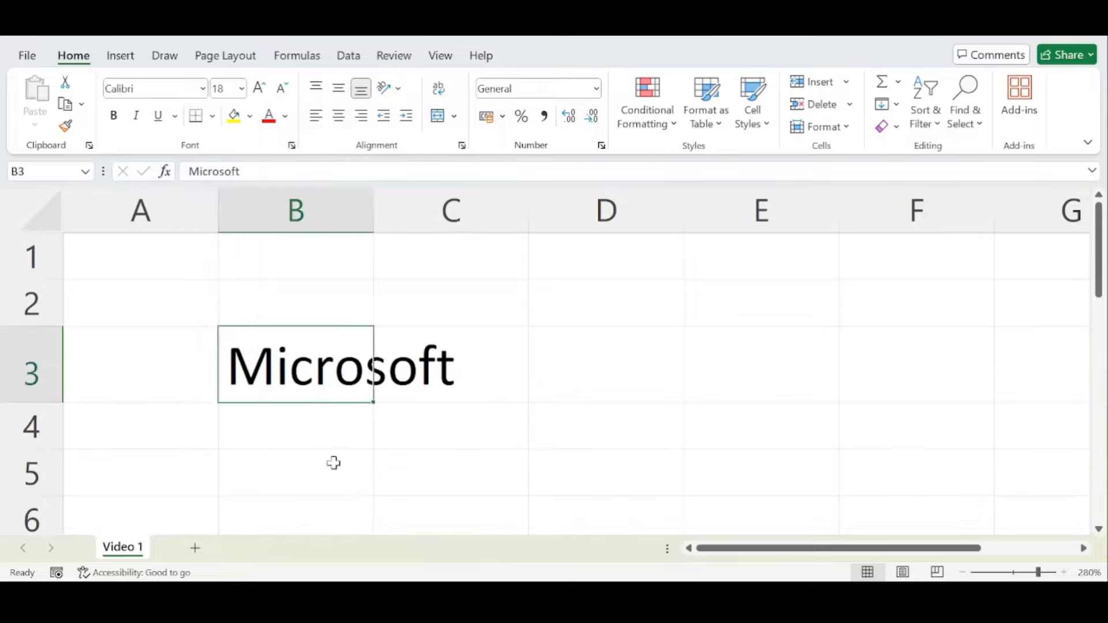
# Step: Widen column B until the enlarged Microsoft text fits inside cell B3
pyautogui.click(333, 463)
pyautogui.click(312, 395)
pyautogui.click(319, 465)
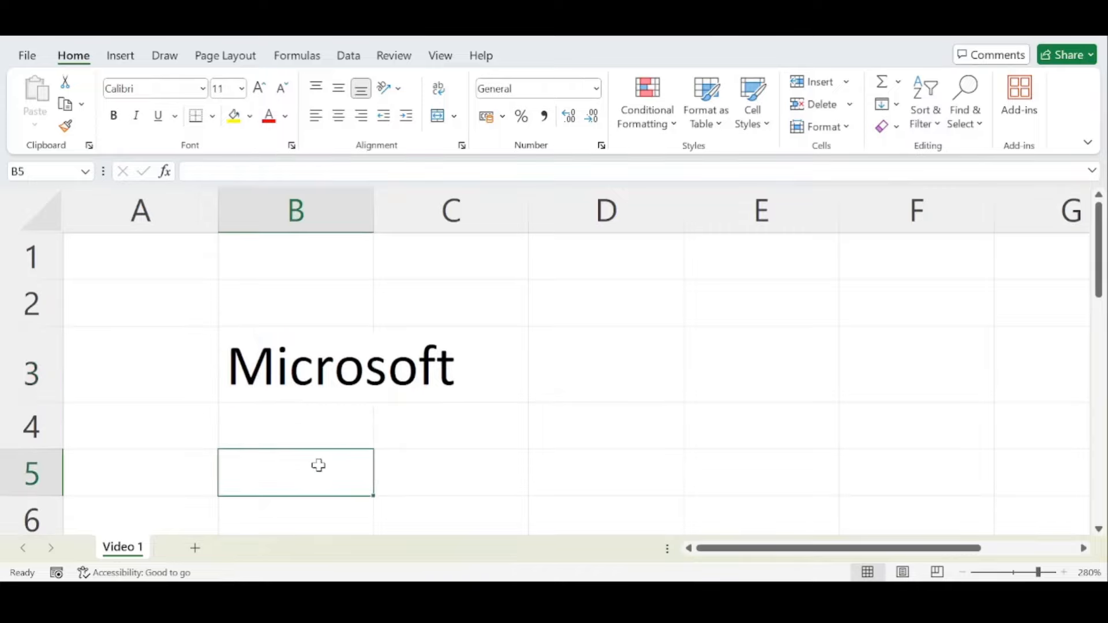
pyautogui.click(295, 367)
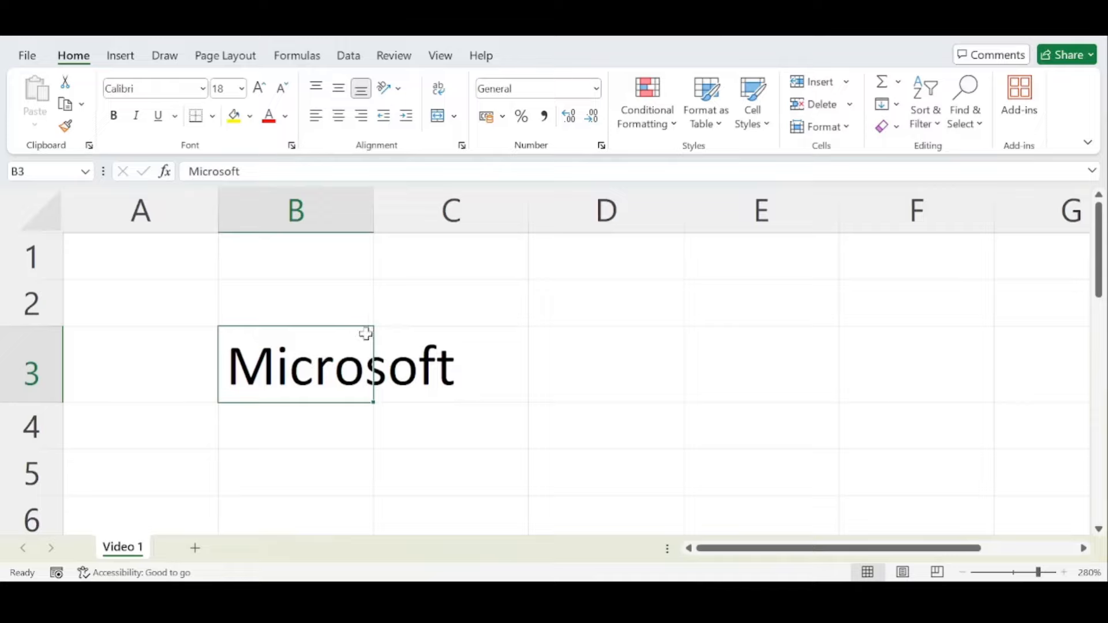
pyautogui.click(455, 423)
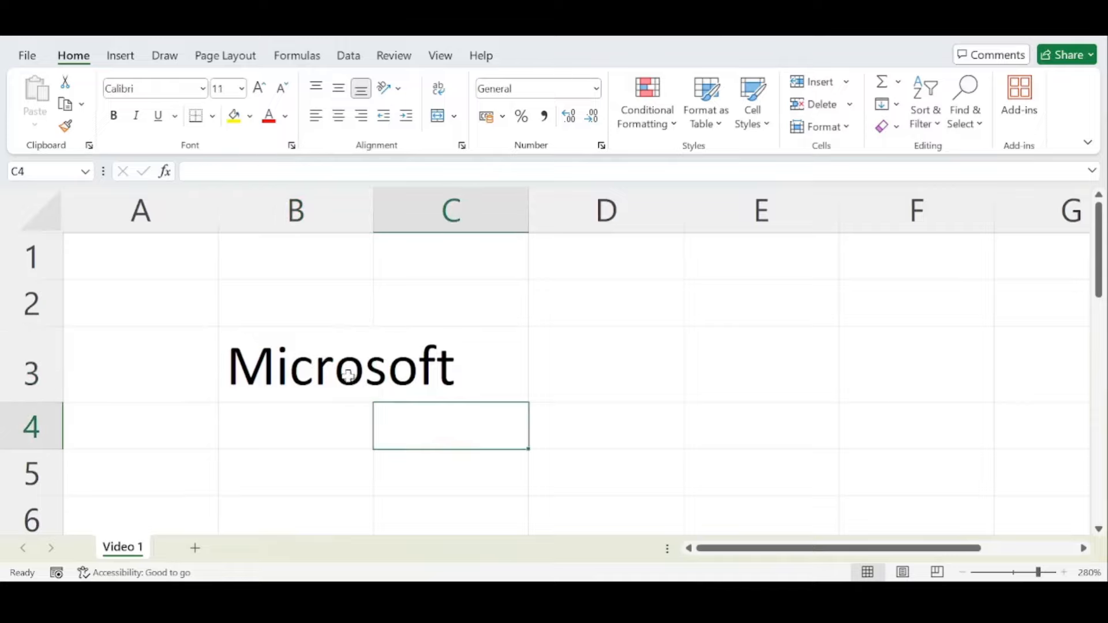
pyautogui.moveTo(376, 199); pyautogui.dragTo(471, 229)
pyautogui.moveTo(467, 209); pyautogui.dragTo(487, 209)
pyautogui.click(556, 312)
pyautogui.click(554, 377)
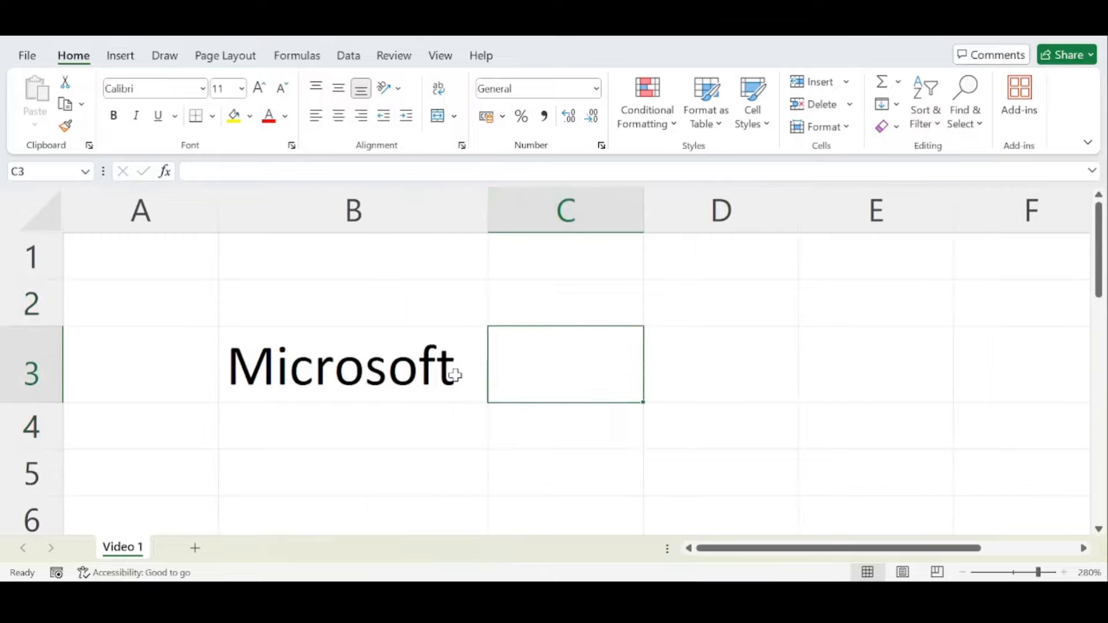
# Step: Increase the font size of the text in cell B3 one increment at a time up to 48
pyautogui.click(468, 381)
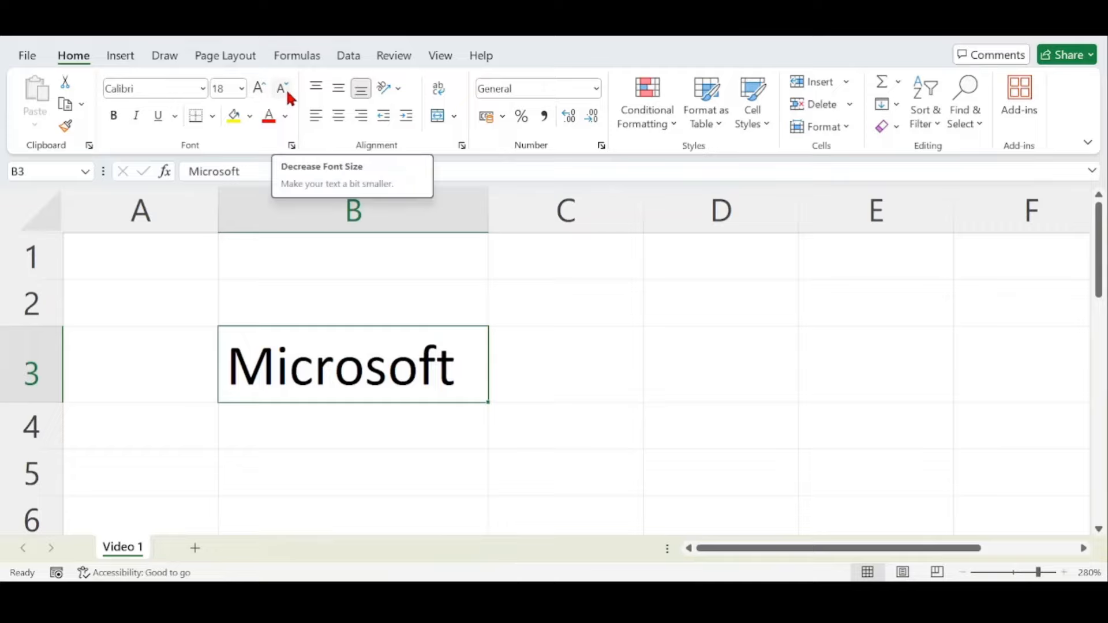
pyautogui.click(265, 90)
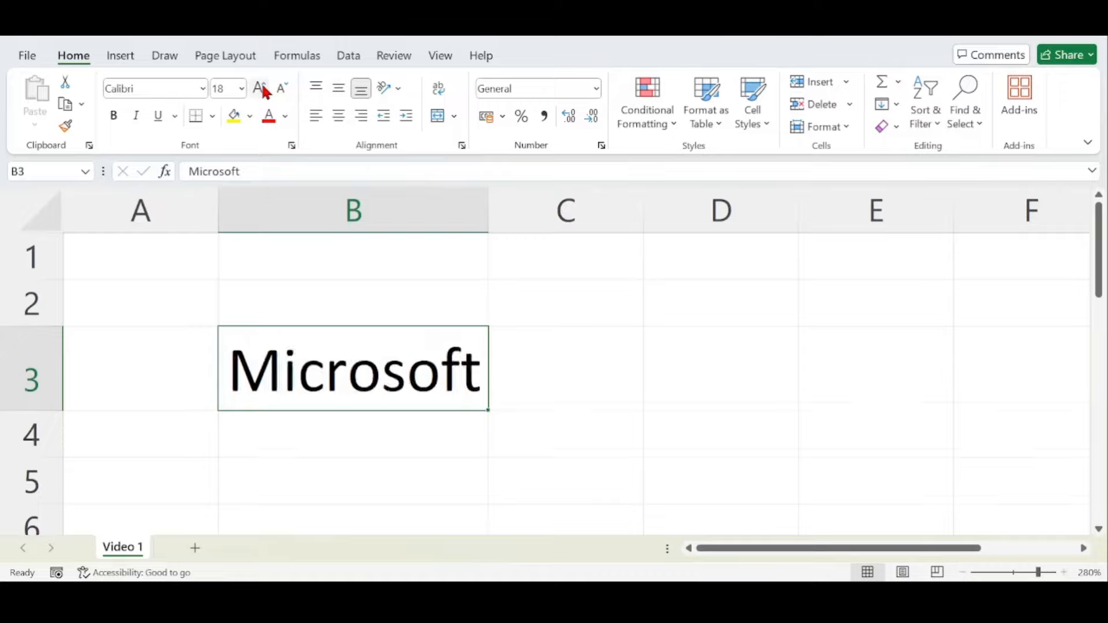
pyautogui.click(264, 90)
pyautogui.click(264, 90)
pyautogui.click(264, 90)
pyautogui.click(264, 90)
pyautogui.click(264, 90)
pyautogui.click(264, 90)
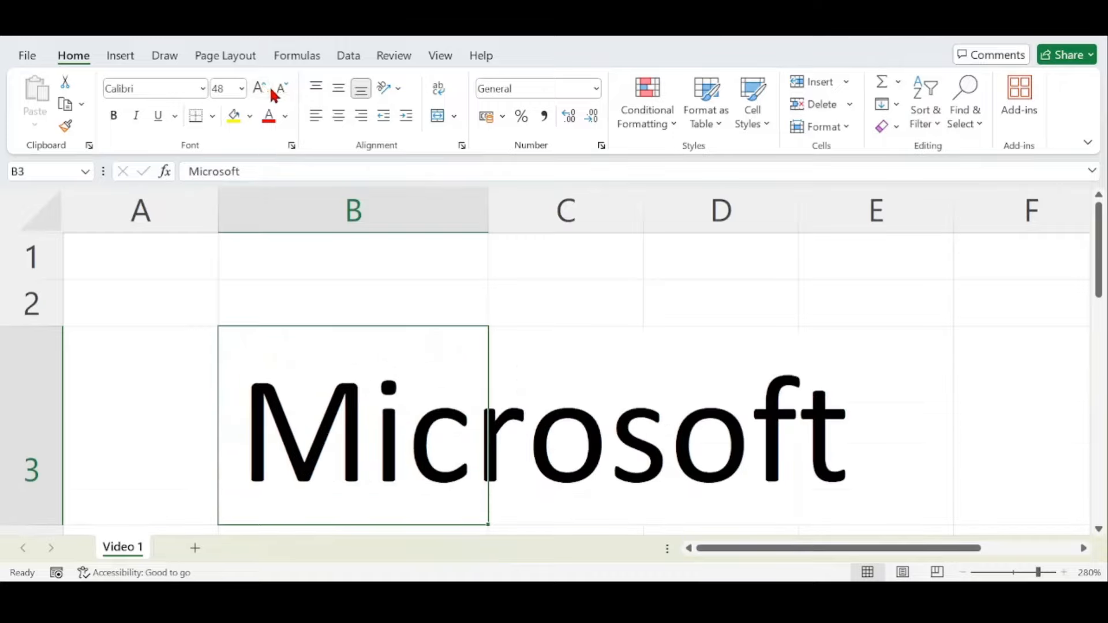
# Step: Decrease the font size of the text in cell B3 one increment at a time down to 20
pyautogui.click(273, 91)
pyautogui.click(273, 92)
pyautogui.click(274, 91)
pyautogui.click(273, 92)
pyautogui.click(274, 91)
pyautogui.click(274, 92)
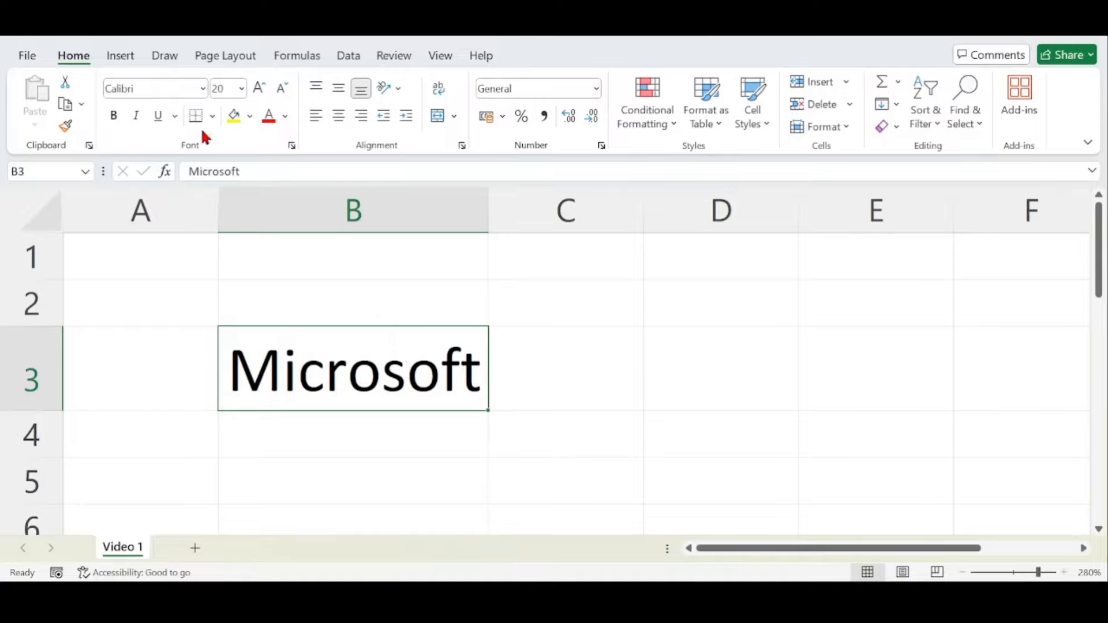
# Step: Preview several fonts on the Microsoft text in cell B3 and apply Times New Roman
pyautogui.click(202, 89)
pyautogui.scroll(-15, 199, 202)
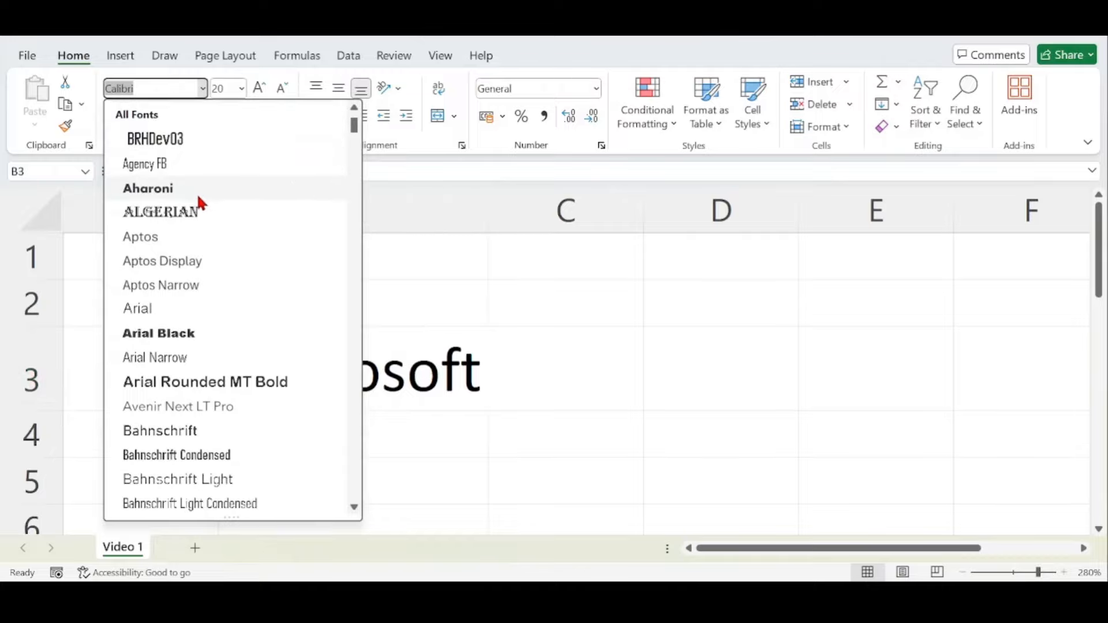
pyautogui.scroll(-10, 205, 212)
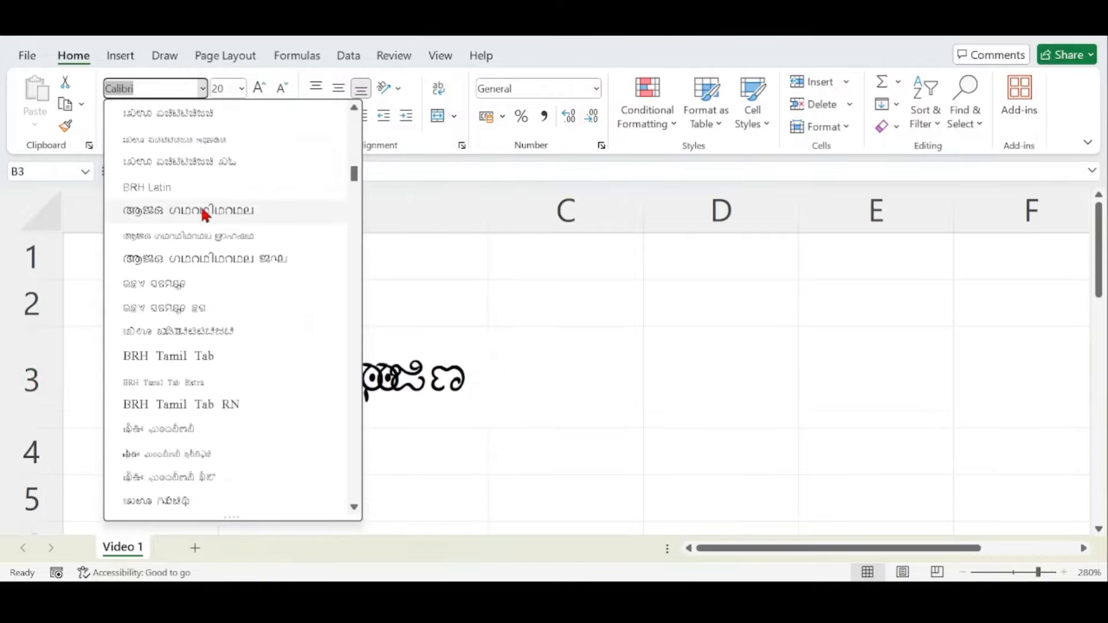
pyautogui.scroll(-20, 204, 211)
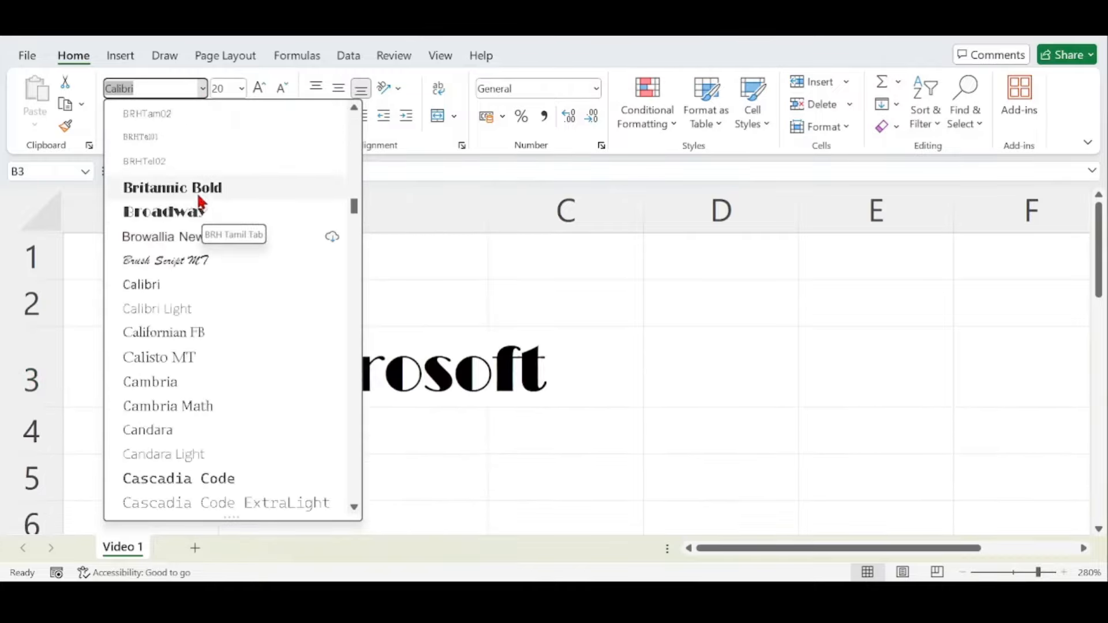
pyautogui.scroll(-20, 215, 207)
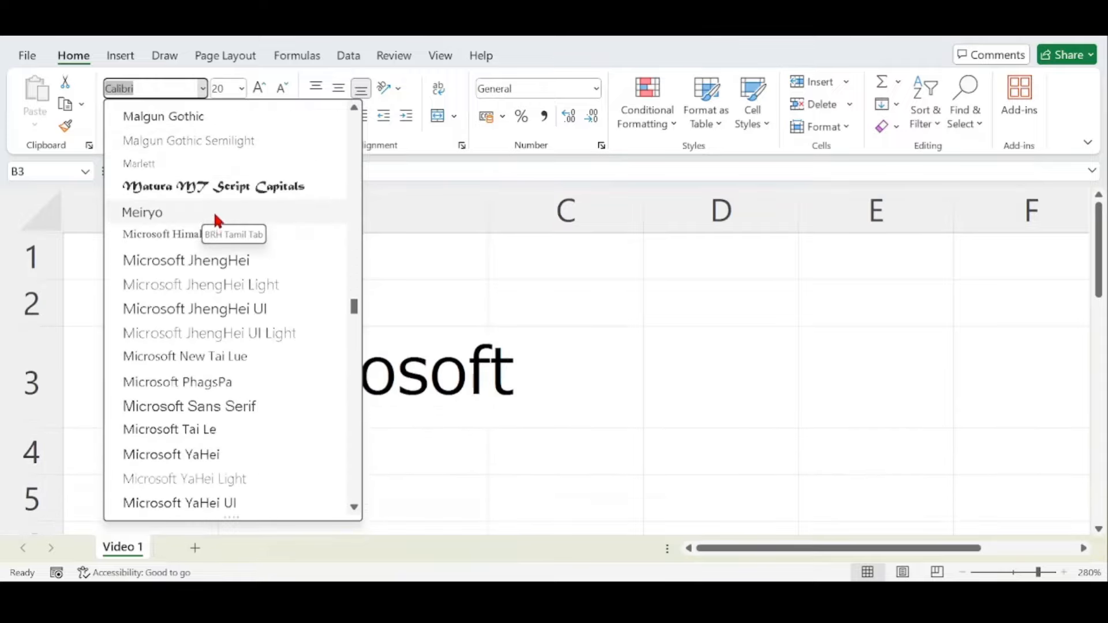
pyautogui.scroll(-15, 219, 219)
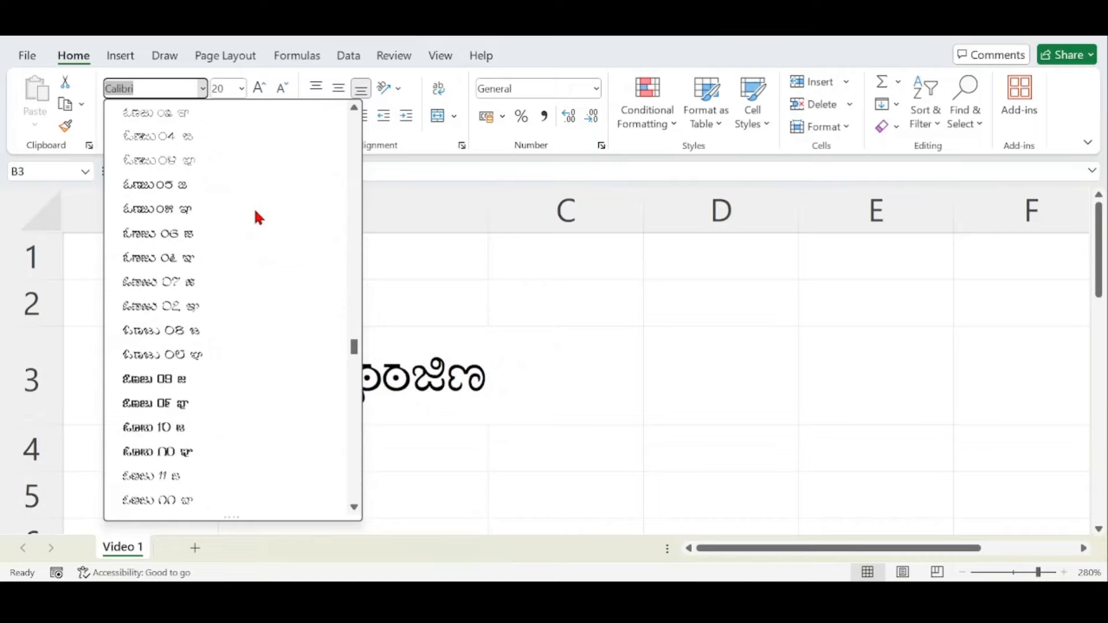
pyautogui.write('Tim')
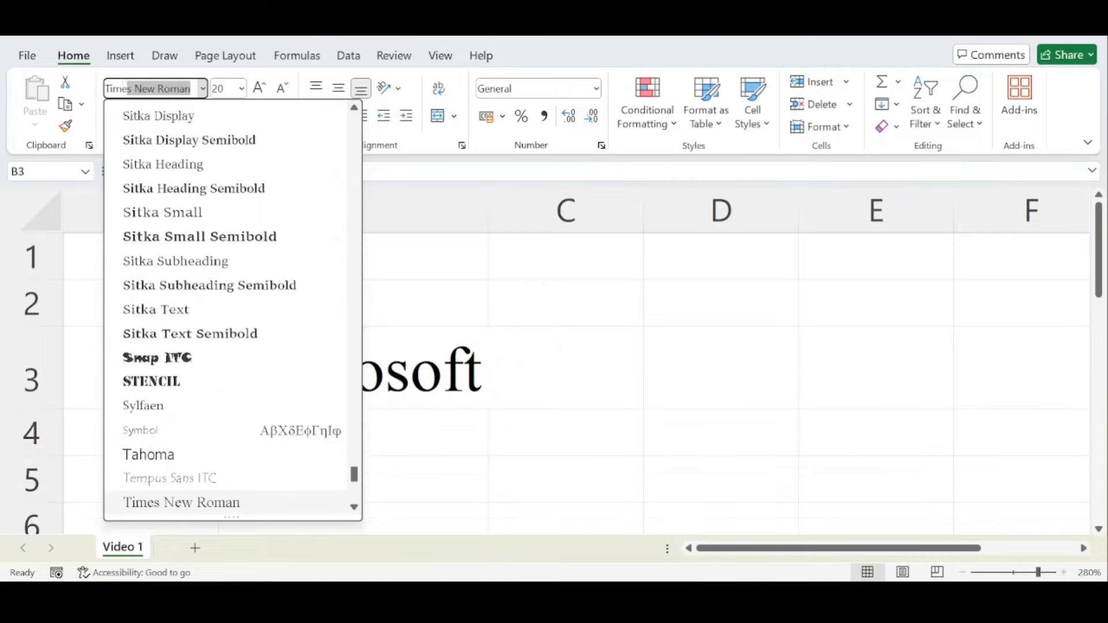
pyautogui.write('es')
pyautogui.click(184, 89)
pyautogui.press('Return')
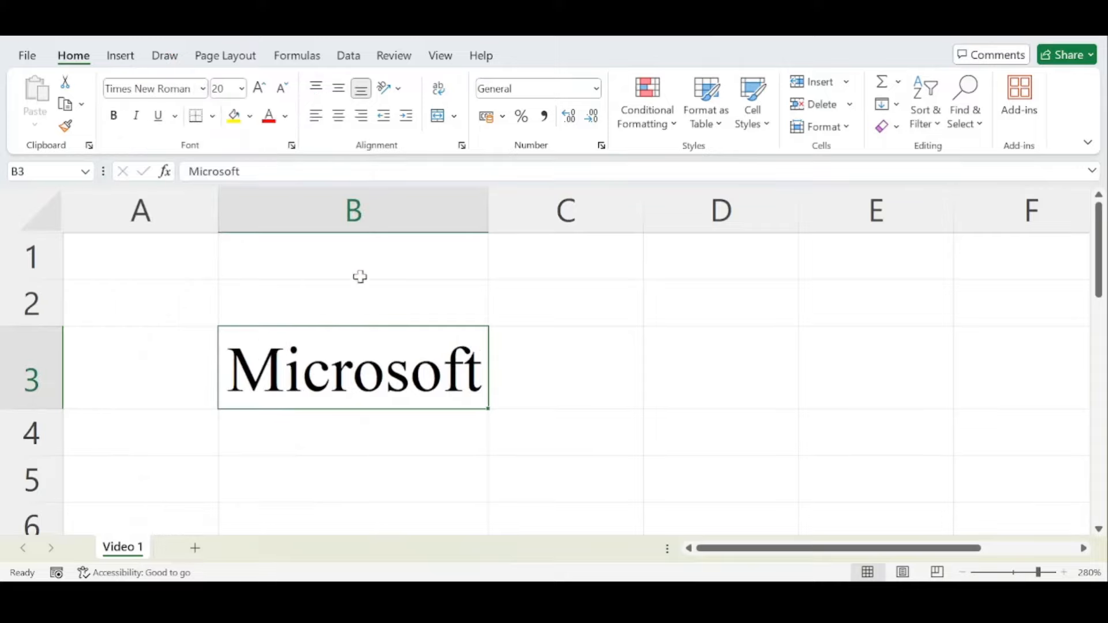
# Step: Widen column B slightly to leave extra room beside the Microsoft text
pyautogui.click(475, 420)
pyautogui.scroll(-1, 375, 371)
pyautogui.scroll(1, 374, 371)
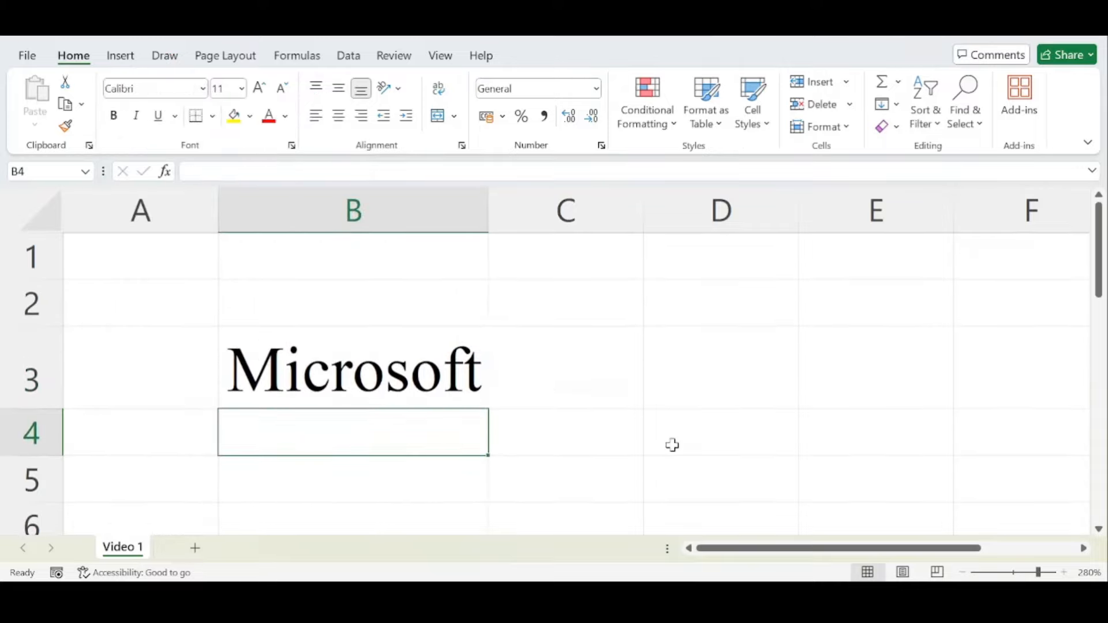
pyautogui.click(660, 443)
pyautogui.moveTo(490, 196); pyautogui.dragTo(514, 220)
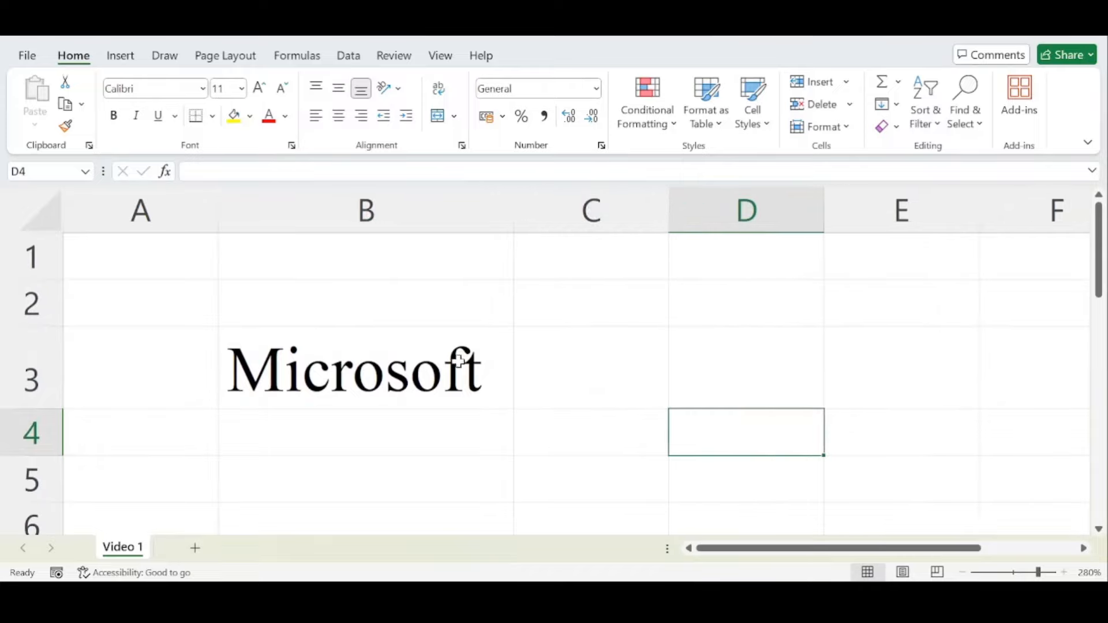
# Step: Zoom the worksheet out to 235% and select cell B3
pyautogui.keyDown('ctrl'); pyautogui.scroll(-1, 456, 361); pyautogui.keyUp('ctrl')
pyautogui.click(363, 360)
pyautogui.keyDown('ctrl'); pyautogui.scroll(-1, 363, 361); pyautogui.keyUp('ctrl')
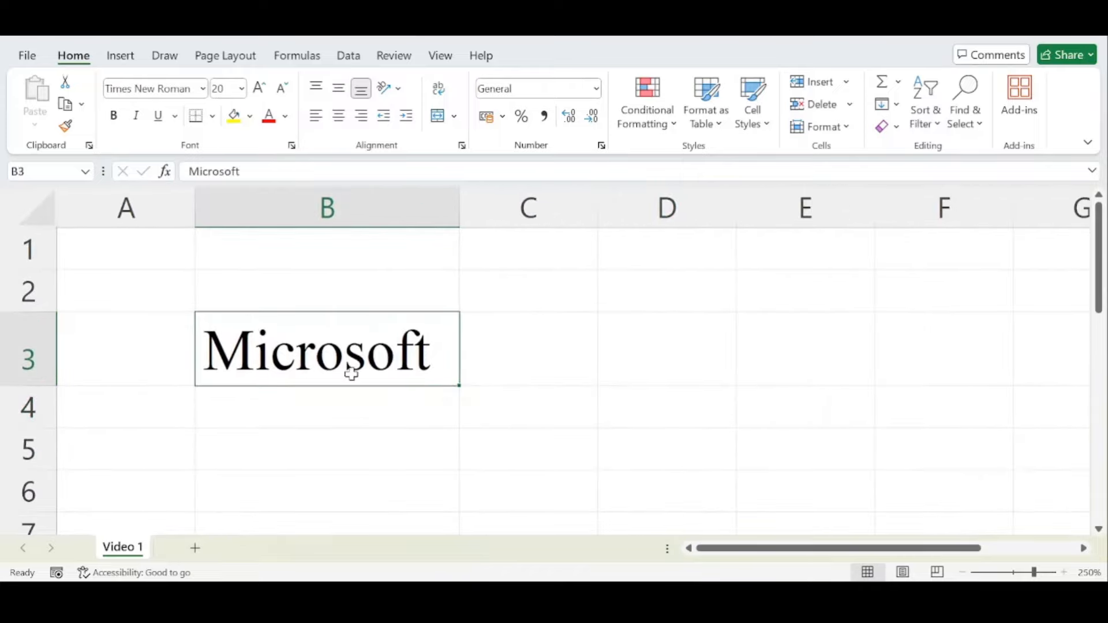
pyautogui.keyDown('ctrl'); pyautogui.scroll(-1, 348, 369); pyautogui.keyUp('ctrl')
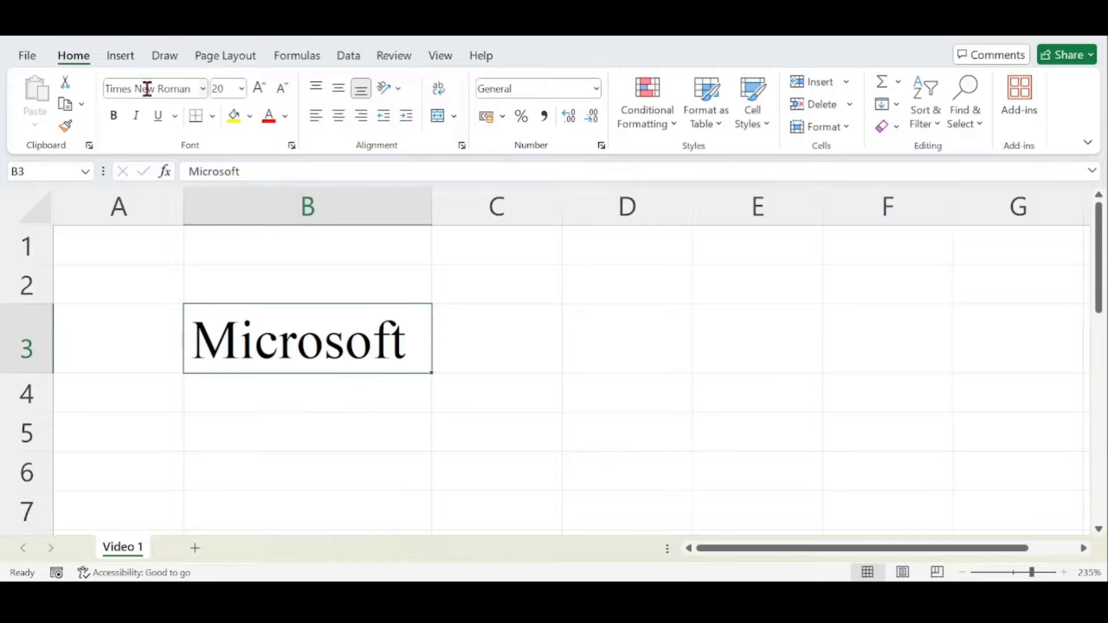
# Step: Make the Microsoft text in cell B3 bold
pyautogui.click(519, 333)
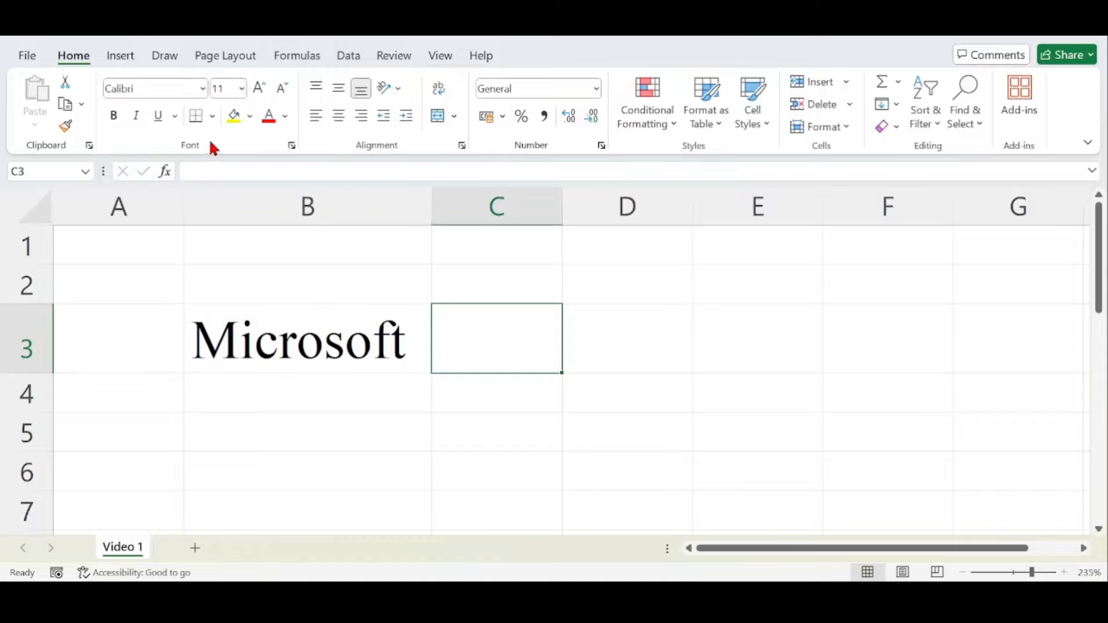
pyautogui.click(286, 338)
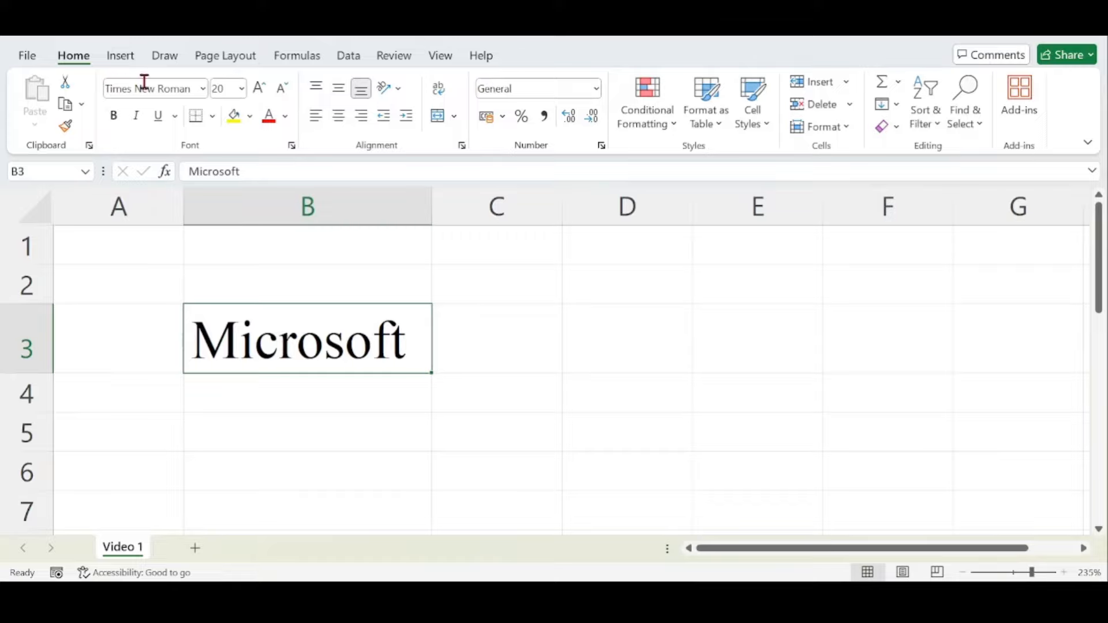
pyautogui.click(118, 124)
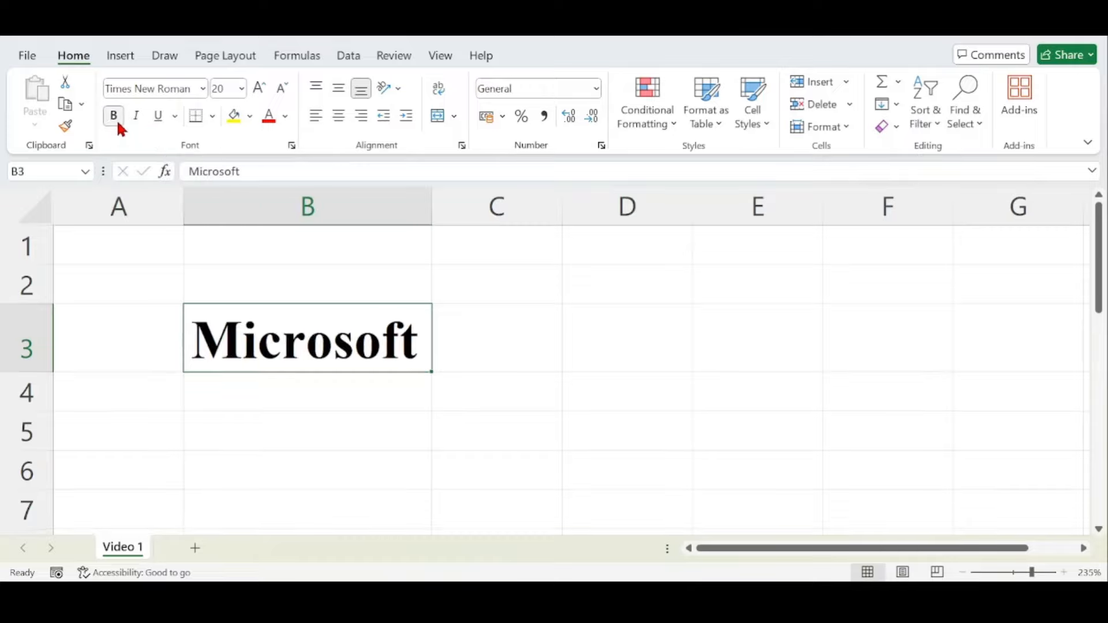
# Step: Remove bold from the Microsoft text in cell B3 and enter Ctrl + B in cell D3
pyautogui.hotkey('ctrl', 'b')
pyautogui.click(392, 394)
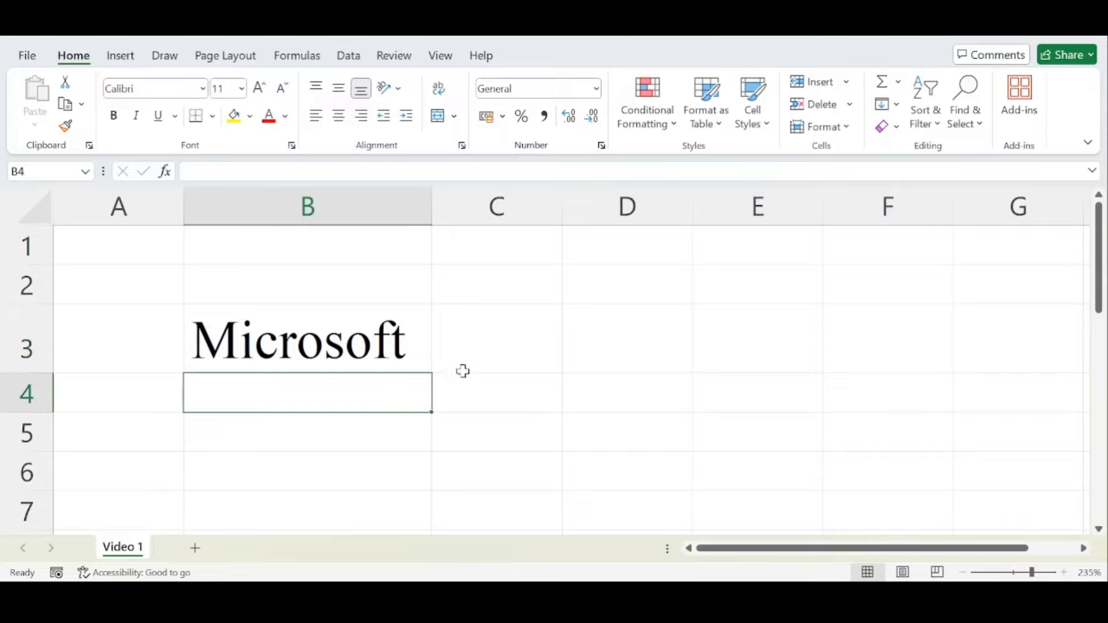
pyautogui.click(606, 341)
pyautogui.write('ctr')
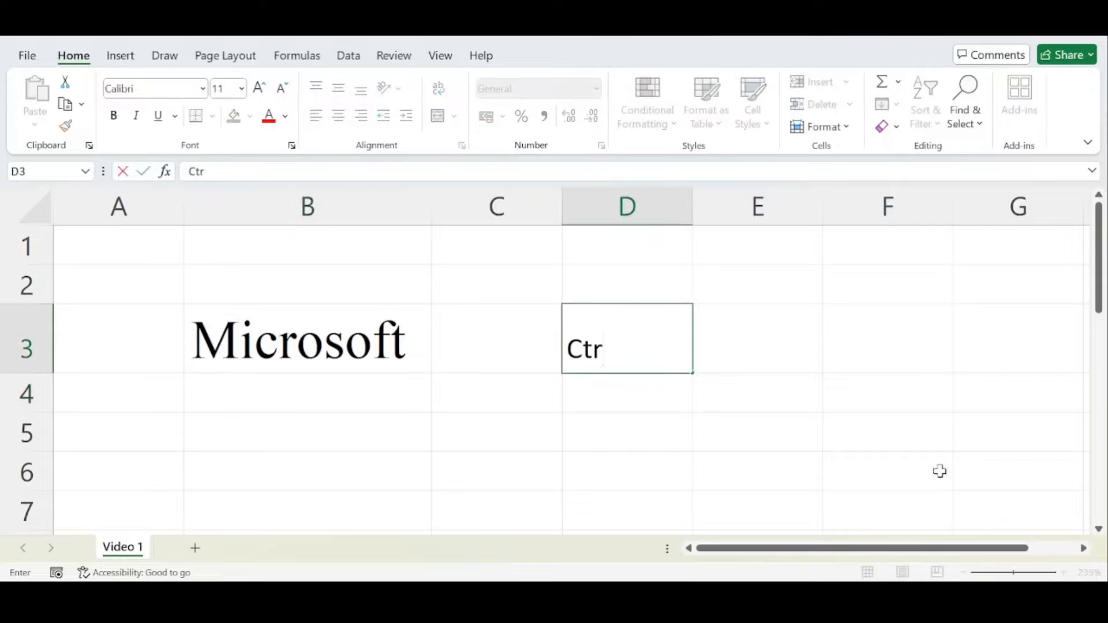
pyautogui.write('l + B')
# Step: Make the Microsoft text in cell B3 bold and italic
pyautogui.click(360, 342)
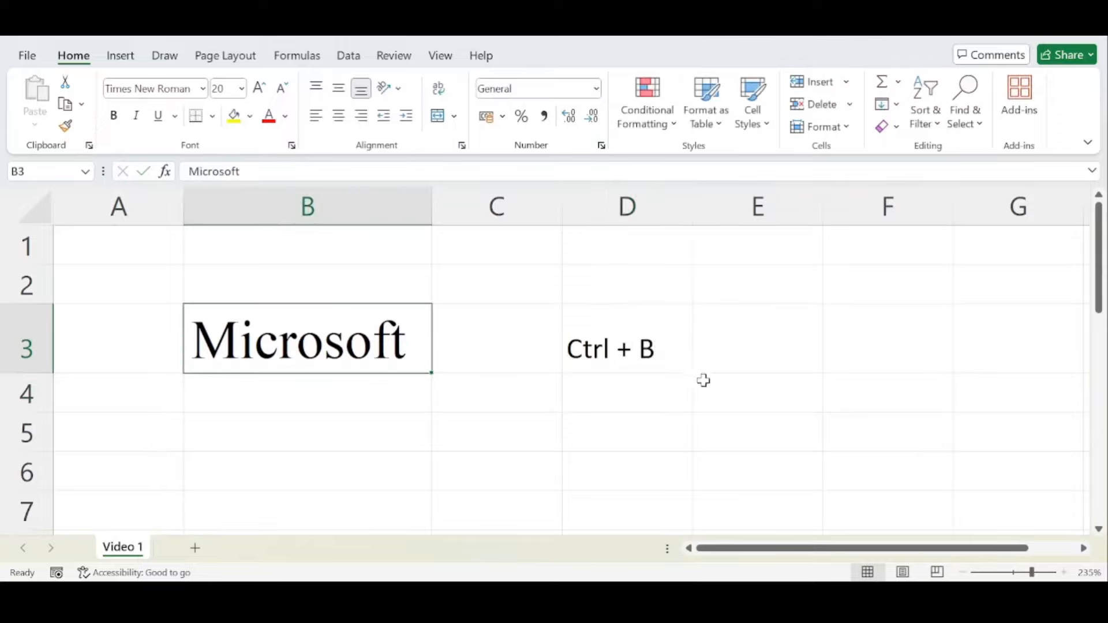
pyautogui.hotkey('ctrl', 'b')
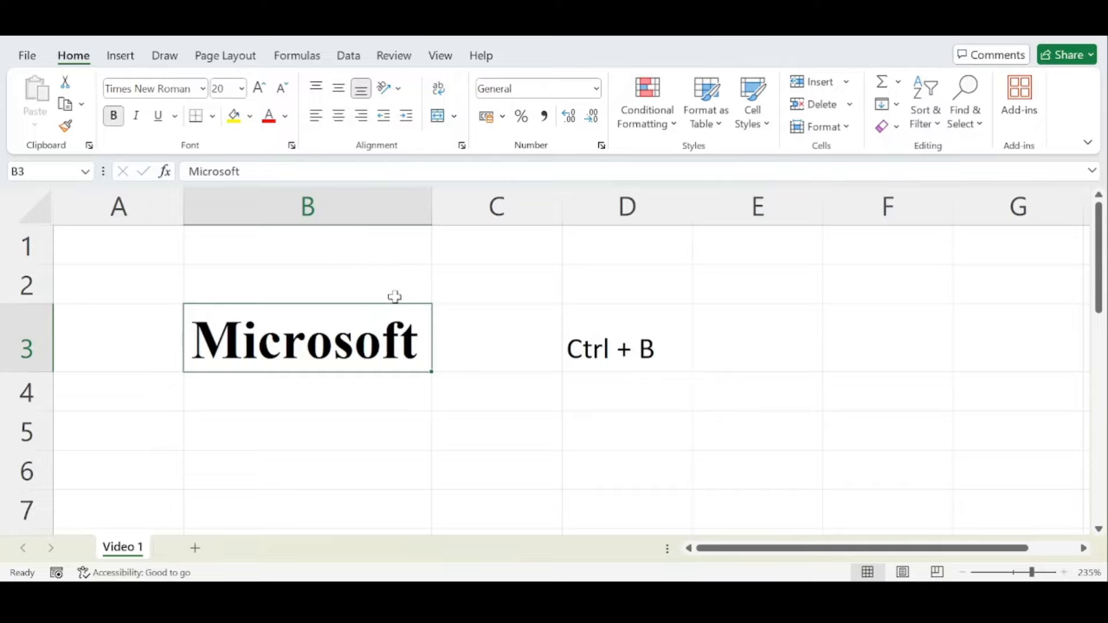
pyautogui.click(137, 117)
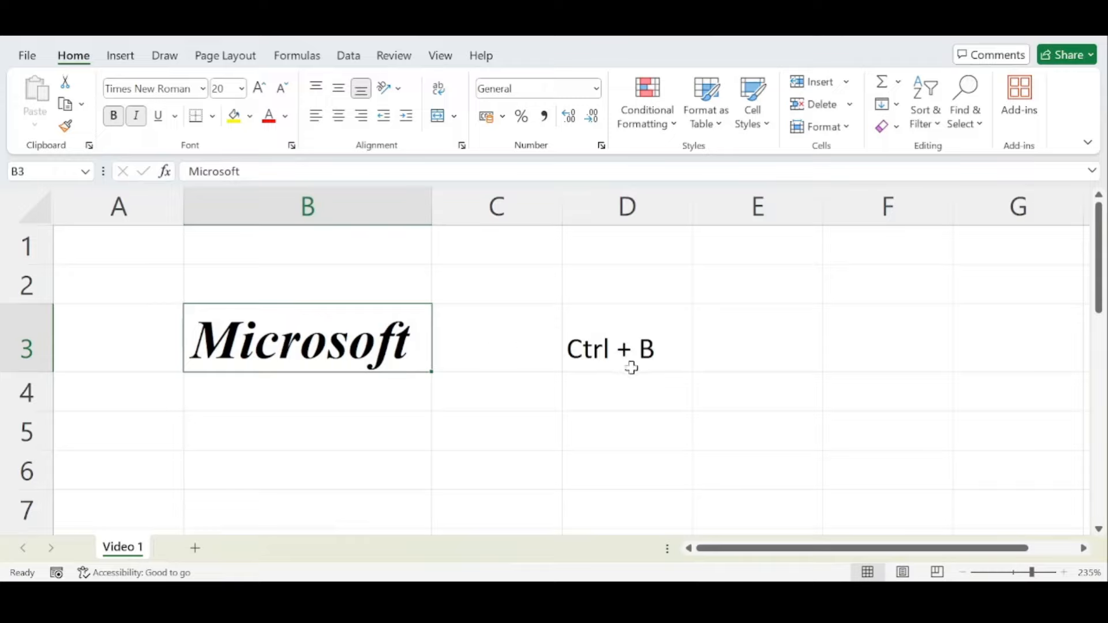
# Step: Enter the labels Bold in cell E3 and Italic in cell E4
pyautogui.doubleClick(650, 351)
pyautogui.click(737, 353)
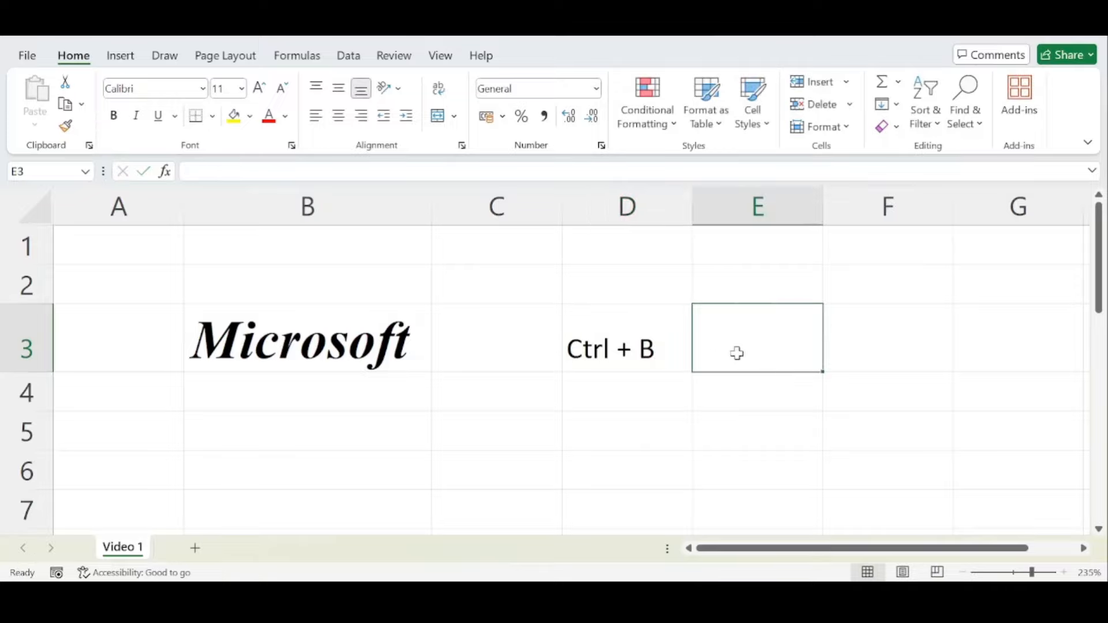
pyautogui.write('Bold')
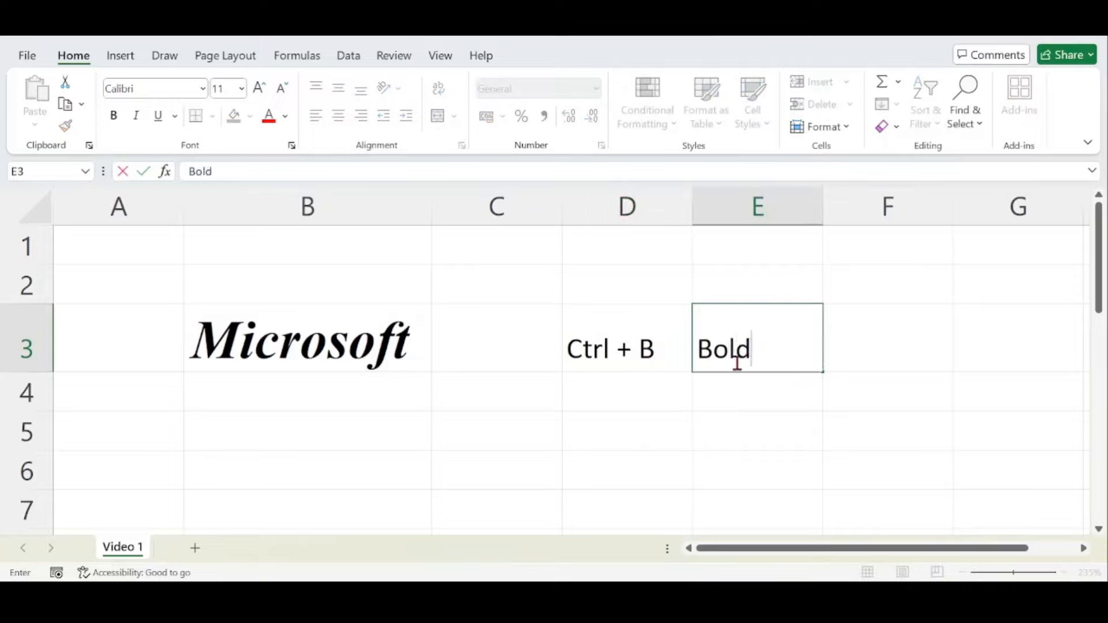
pyautogui.click(723, 402)
pyautogui.write('Italic')
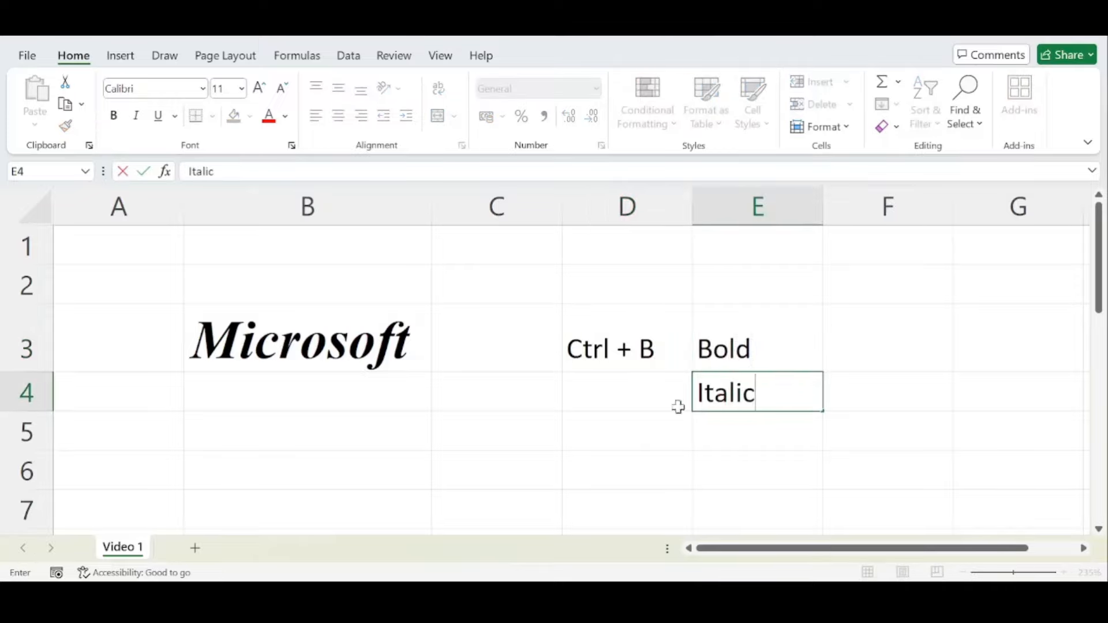
# Step: Enter Ctrl + I in cell D4 beside the Italic label
pyautogui.click(600, 367)
pyautogui.click(610, 385)
pyautogui.write('Ctrl ')
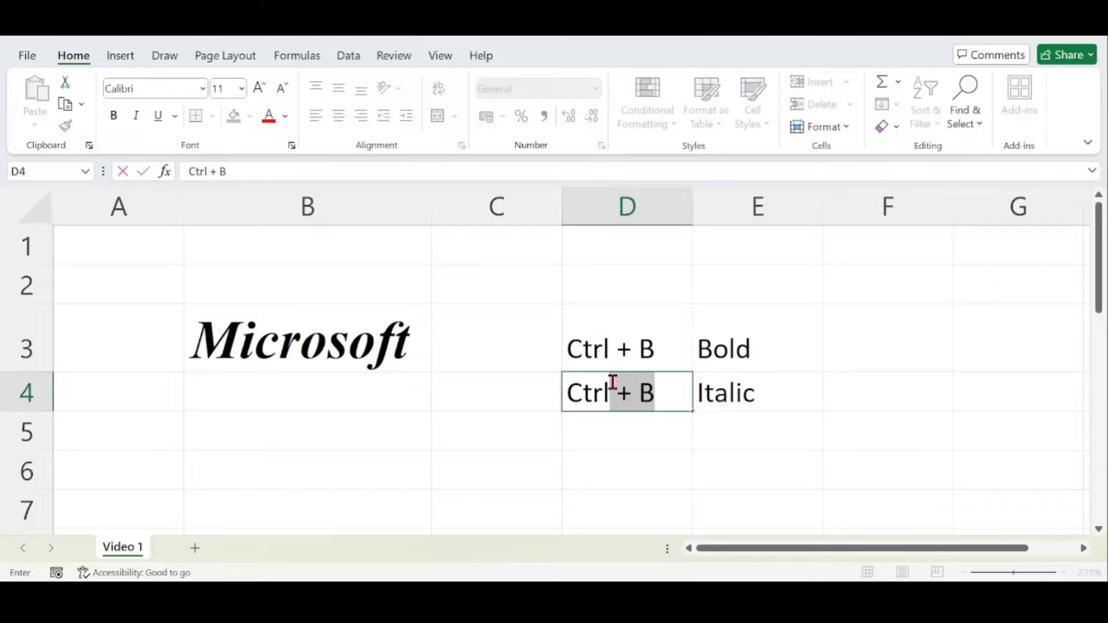
pyautogui.write('+ I')
pyautogui.scroll(-1, 771, 386)
pyautogui.scroll(1, 772, 386)
pyautogui.scroll(-1, 458, 423)
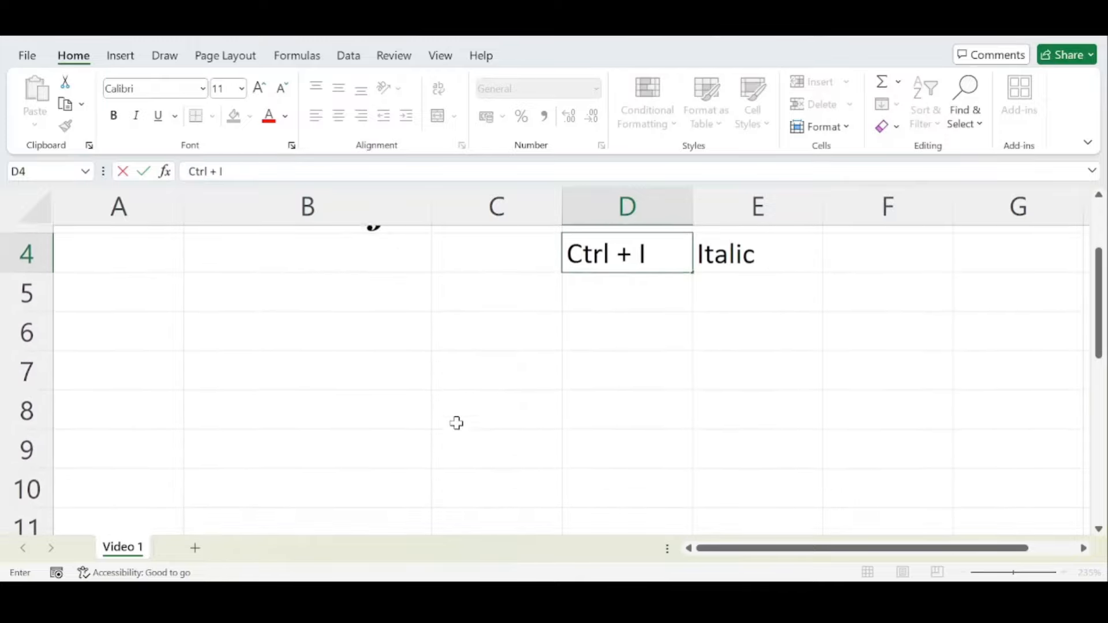
pyautogui.click(454, 419)
# Step: Underline the Microsoft text in cell B3
pyautogui.scroll(1, 452, 418)
pyautogui.scroll(-1, 453, 418)
pyautogui.click(338, 362)
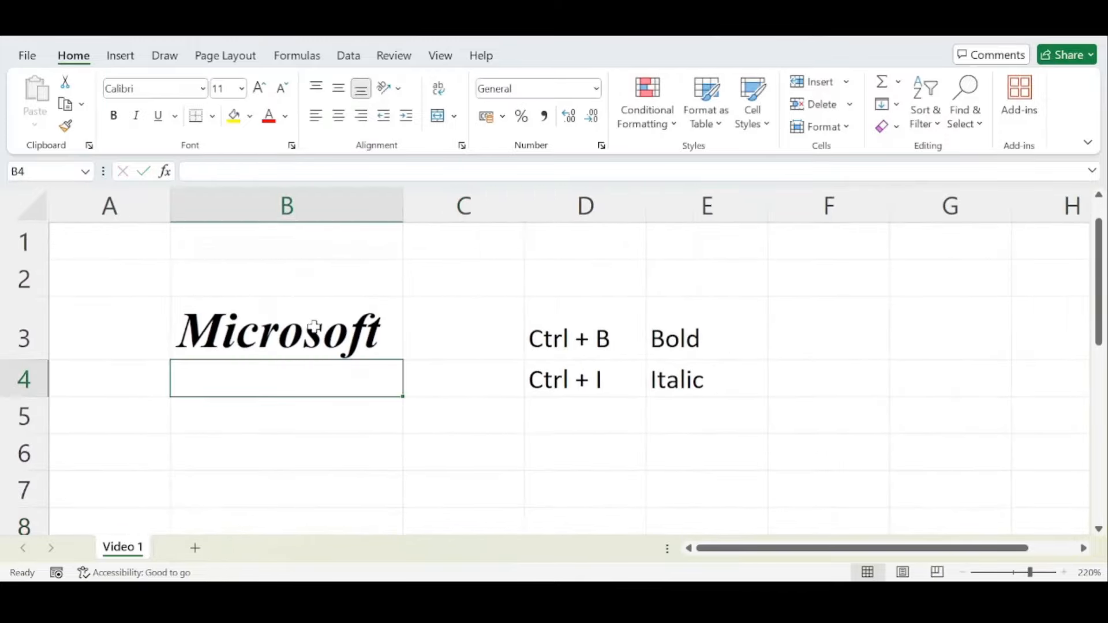
pyautogui.click(312, 319)
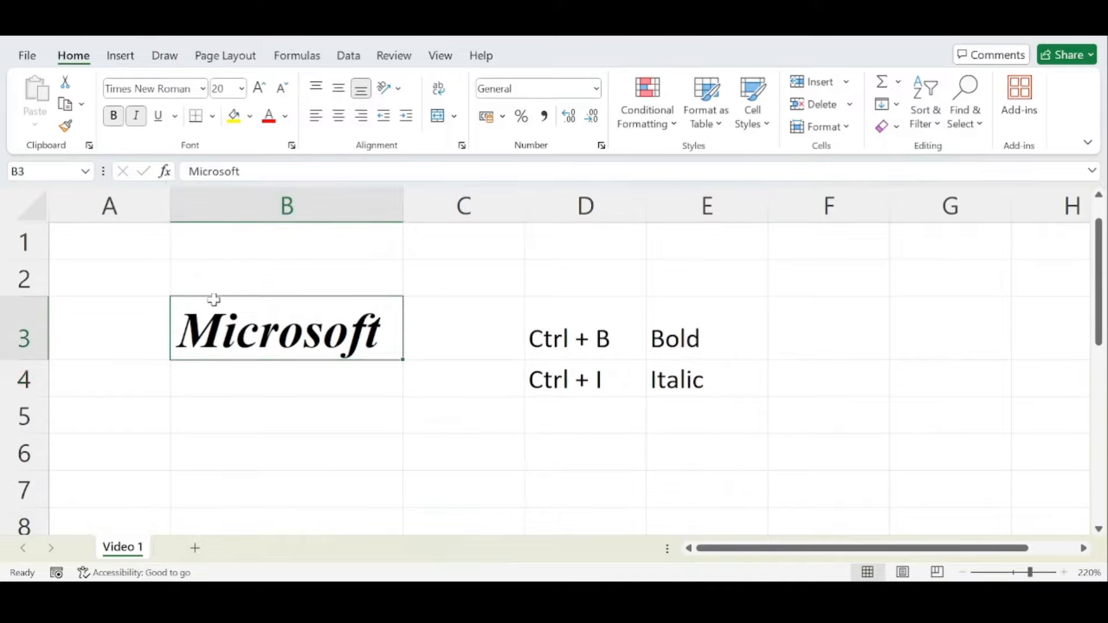
pyautogui.click(157, 118)
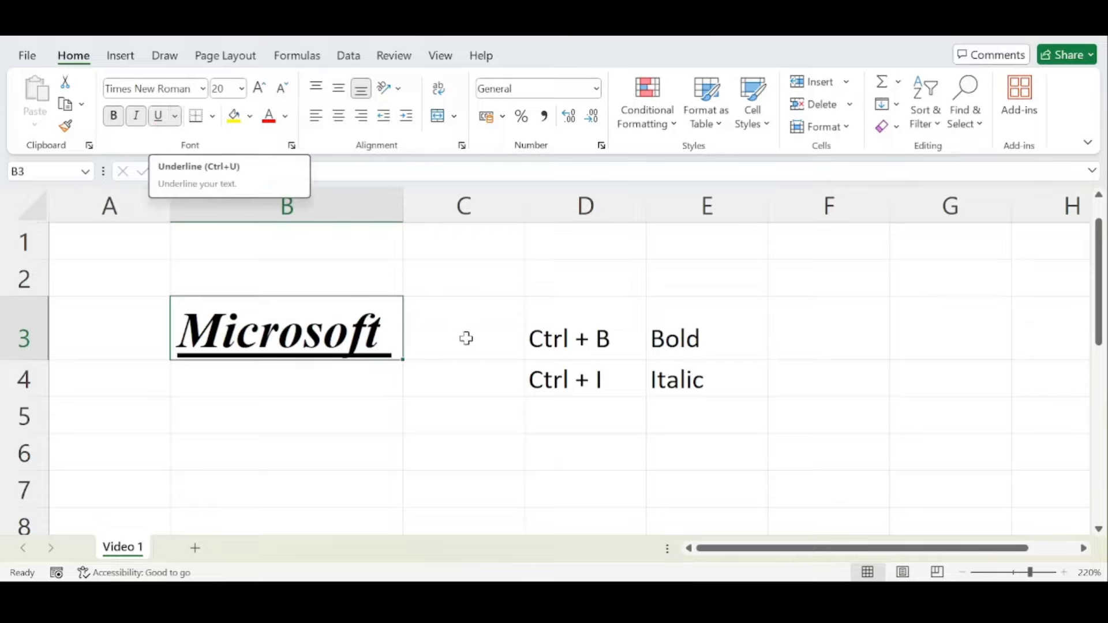
pyautogui.click(699, 439)
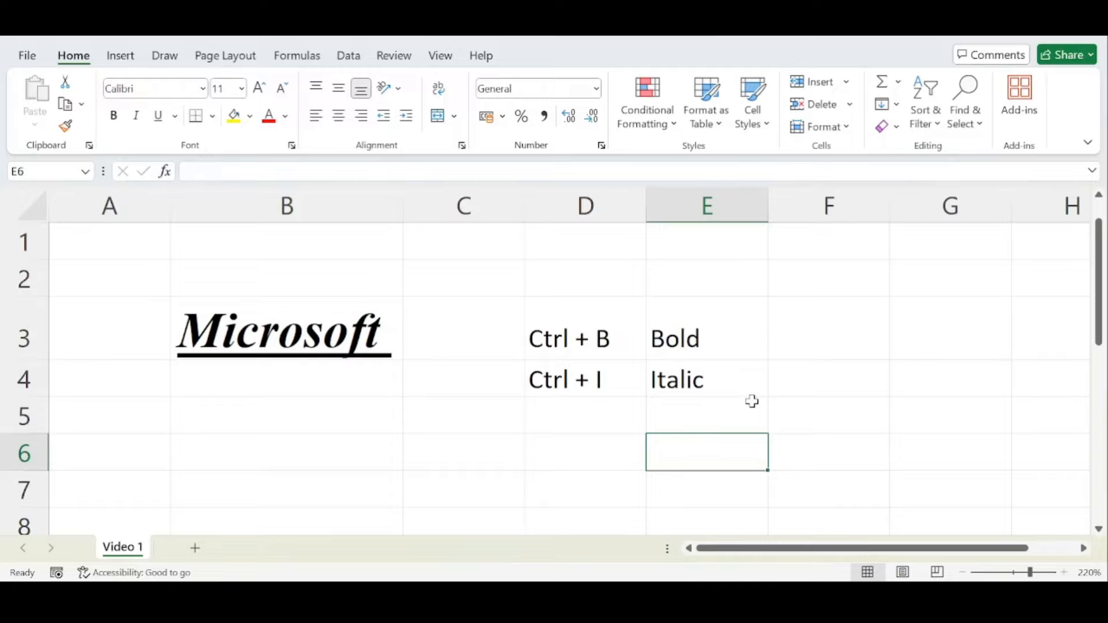
pyautogui.click(740, 383)
pyautogui.click(712, 442)
pyautogui.click(712, 416)
pyautogui.write('Underline')
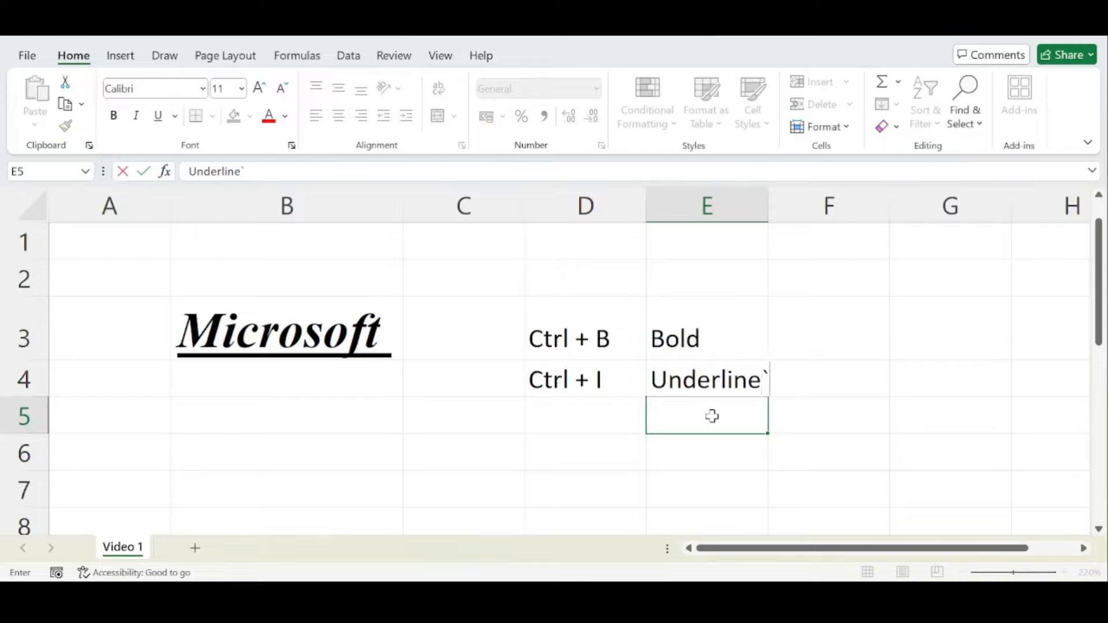
pyautogui.press('Escape')
# Step: Enter the label Underline in cell E6
pyautogui.press('Return')
pyautogui.write('Underline')
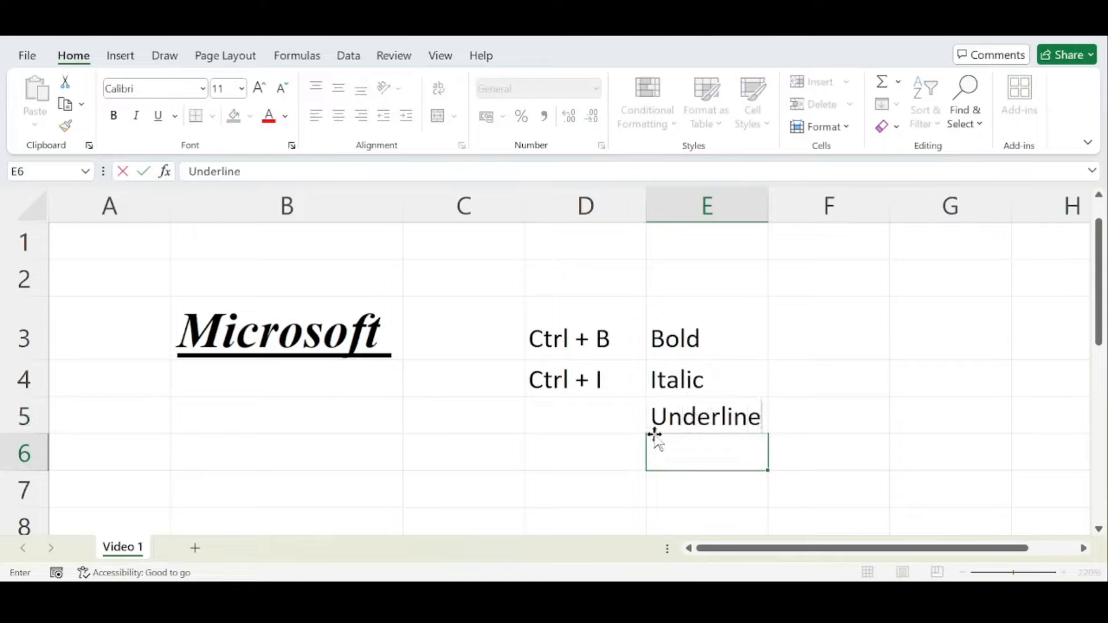
pyautogui.press('Left')
pyautogui.press('Right')
# Step: Enter Ctrl + U in cell D6 beside the Underline label
pyautogui.click(591, 436)
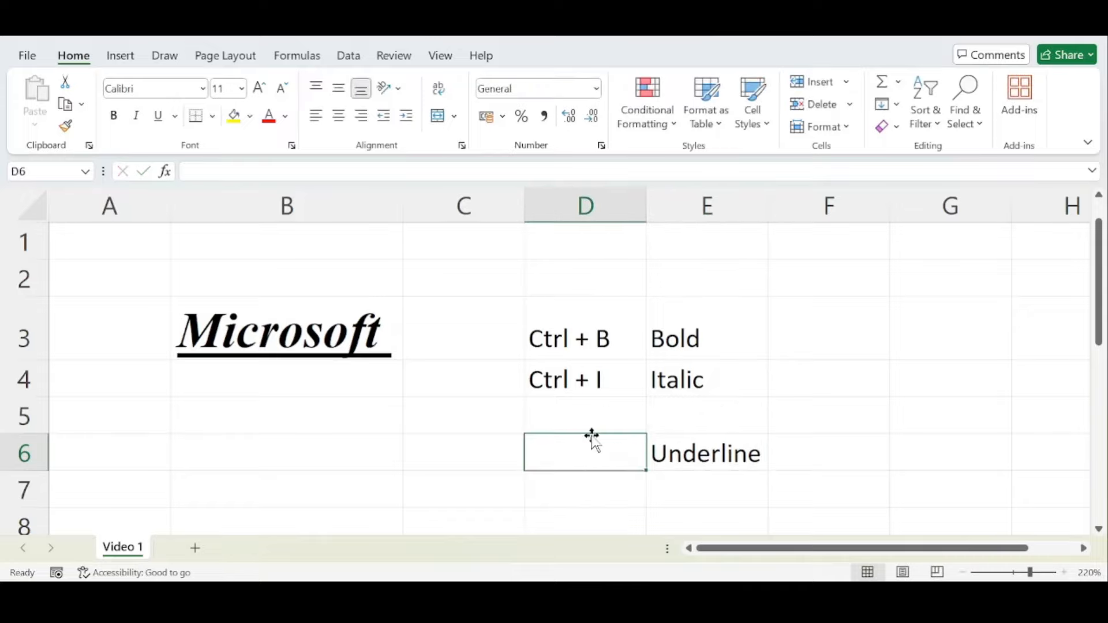
pyautogui.write('Ctlr')
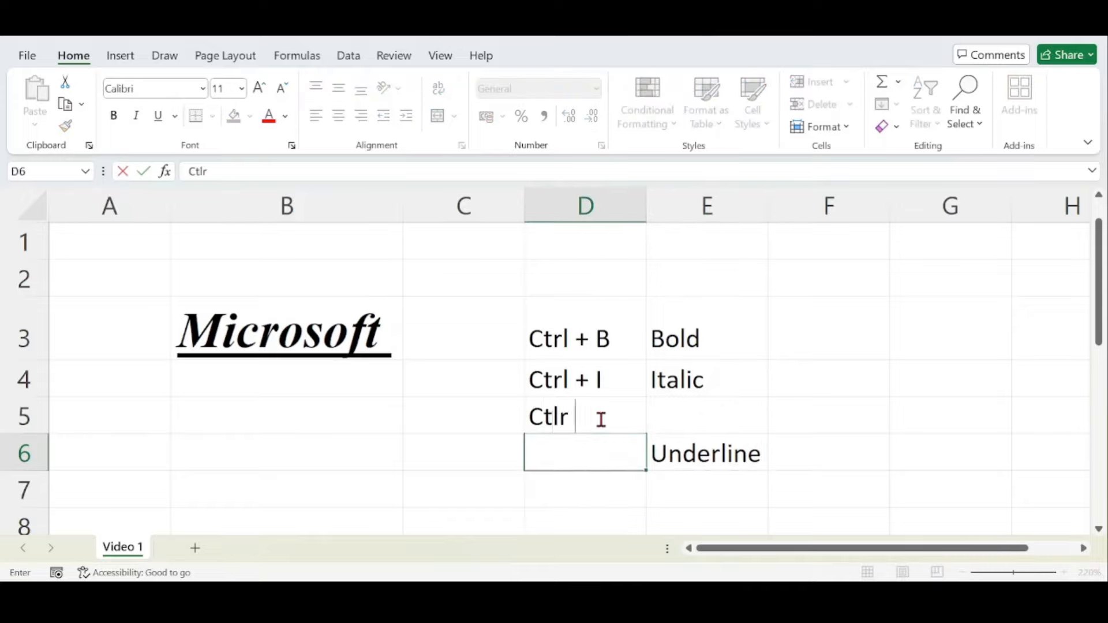
pyautogui.press('BackSpace')
pyautogui.write('rl + U')
pyautogui.press('Return')
pyautogui.press('Up')
# Step: Zoom the worksheet out to 200% and select cell D5
pyautogui.click(3, 469)
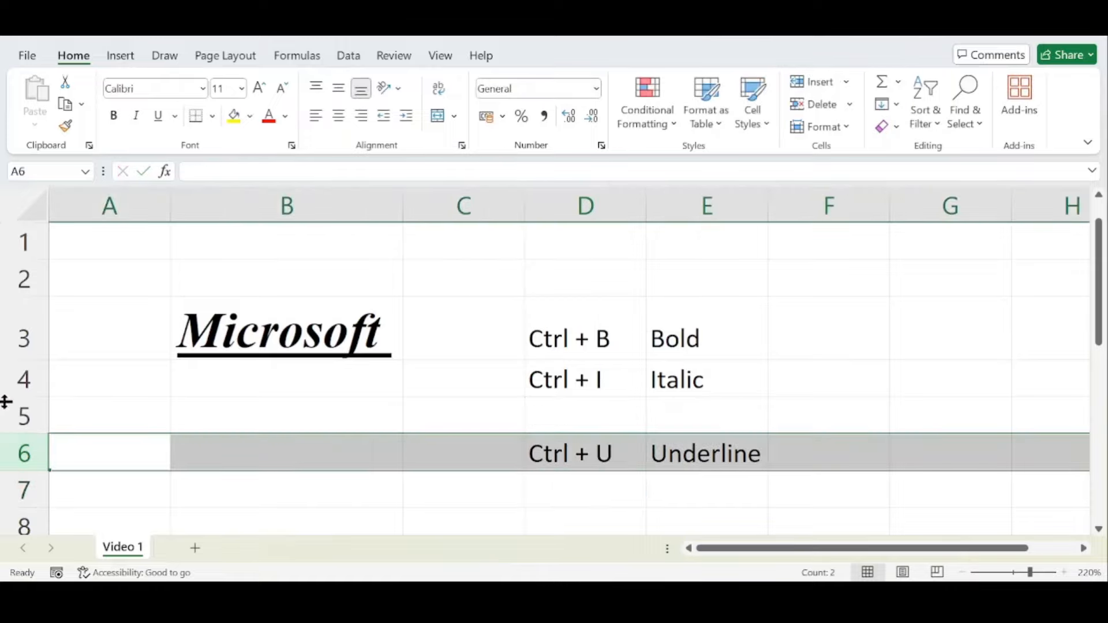
pyautogui.scroll(-1, 173, 434)
pyautogui.scroll(1, 231, 436)
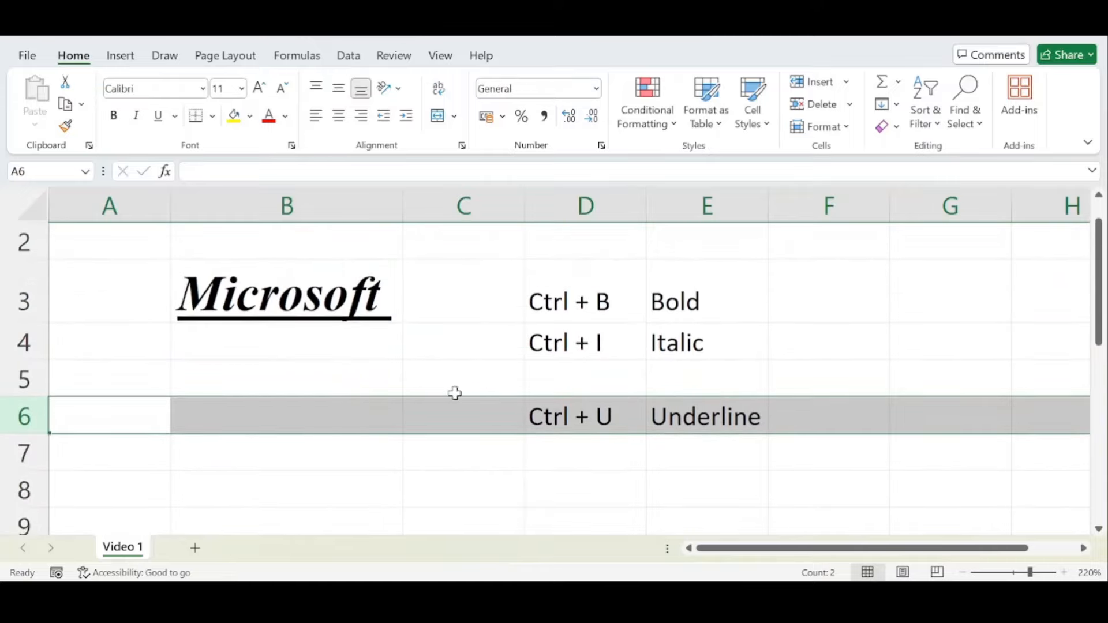
pyautogui.click(961, 573)
pyautogui.click(960, 573)
pyautogui.click(438, 390)
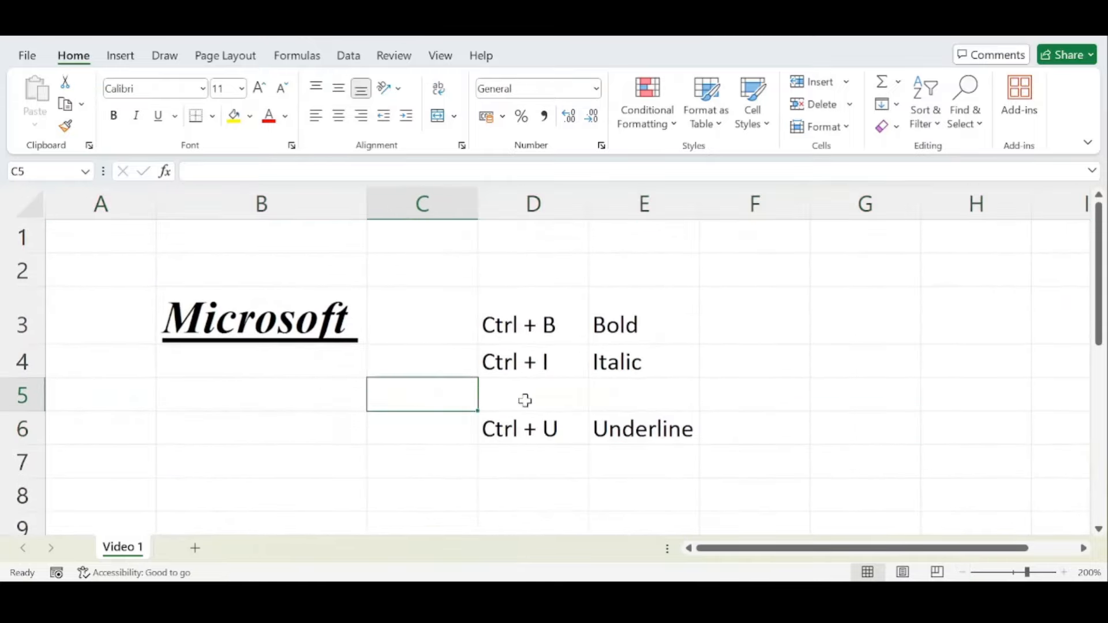
pyautogui.click(542, 406)
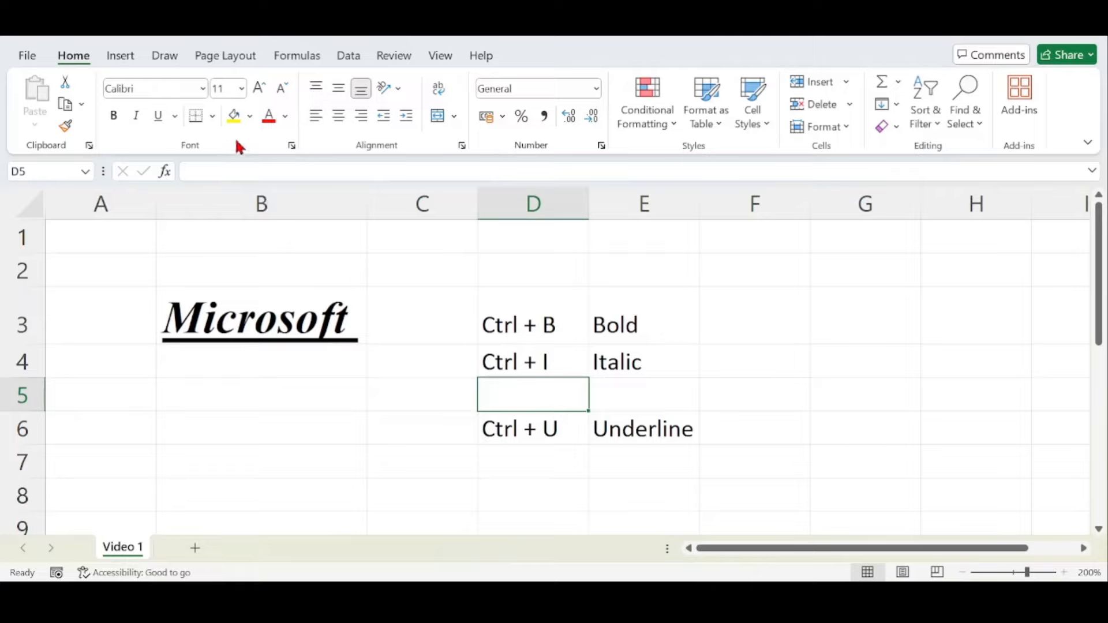
# Step: Apply a double underline to the Microsoft text in cell B3
pyautogui.click(265, 268)
pyautogui.click(273, 303)
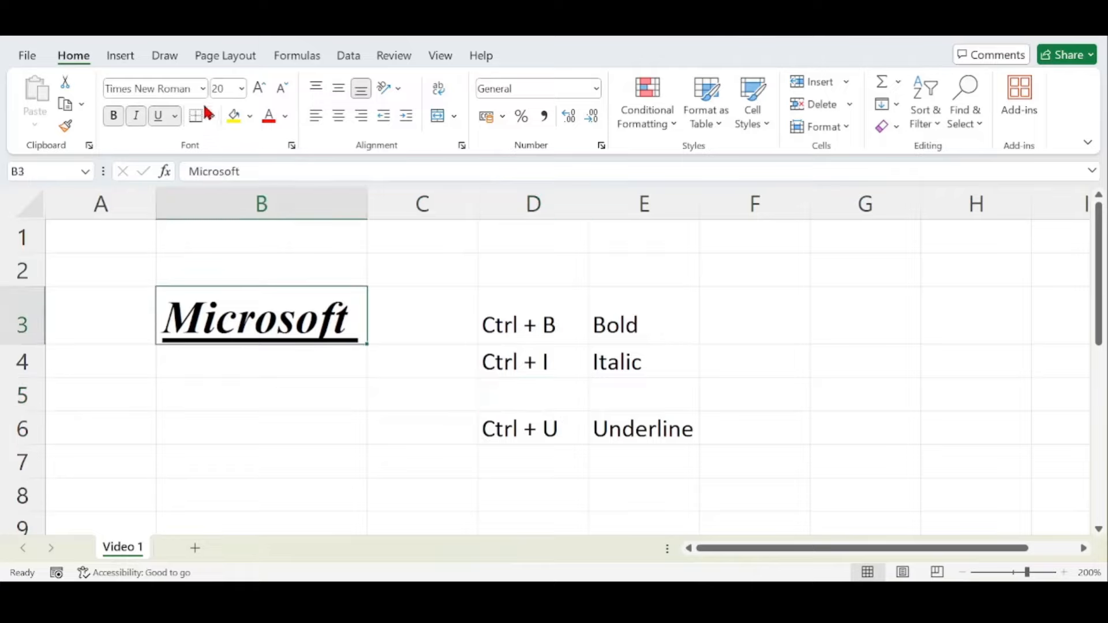
pyautogui.click(176, 116)
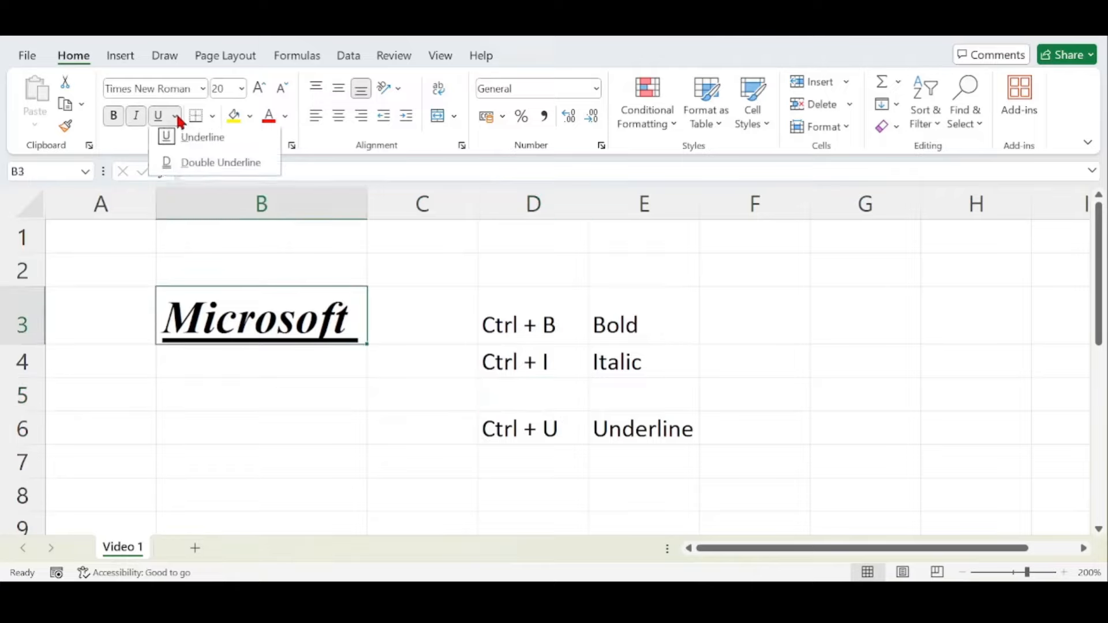
pyautogui.click(209, 167)
pyautogui.click(218, 383)
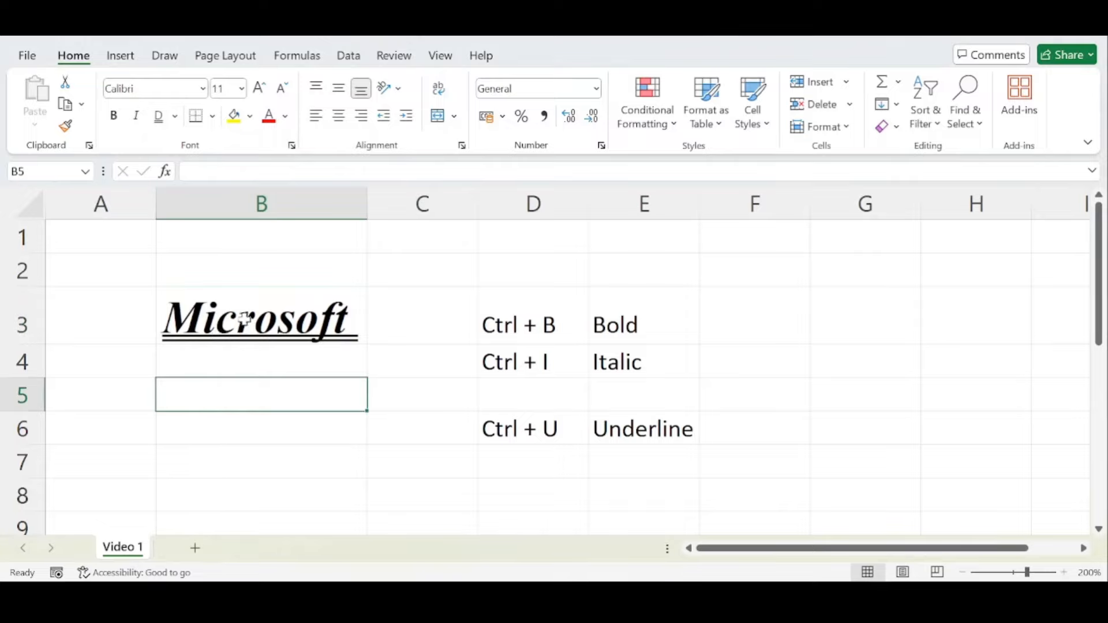
# Step: Switch the Microsoft text in cell B3 back to a single underline and remove the underline completely
pyautogui.press('Up')
pyautogui.press('Up')
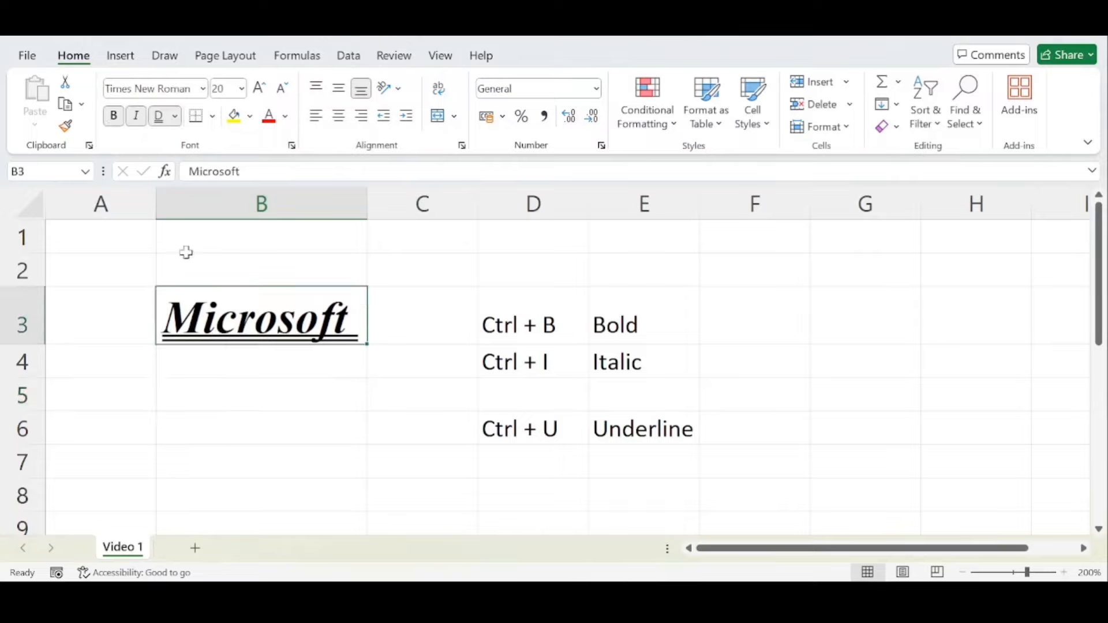
pyautogui.click(177, 121)
pyautogui.click(210, 165)
pyautogui.click(284, 354)
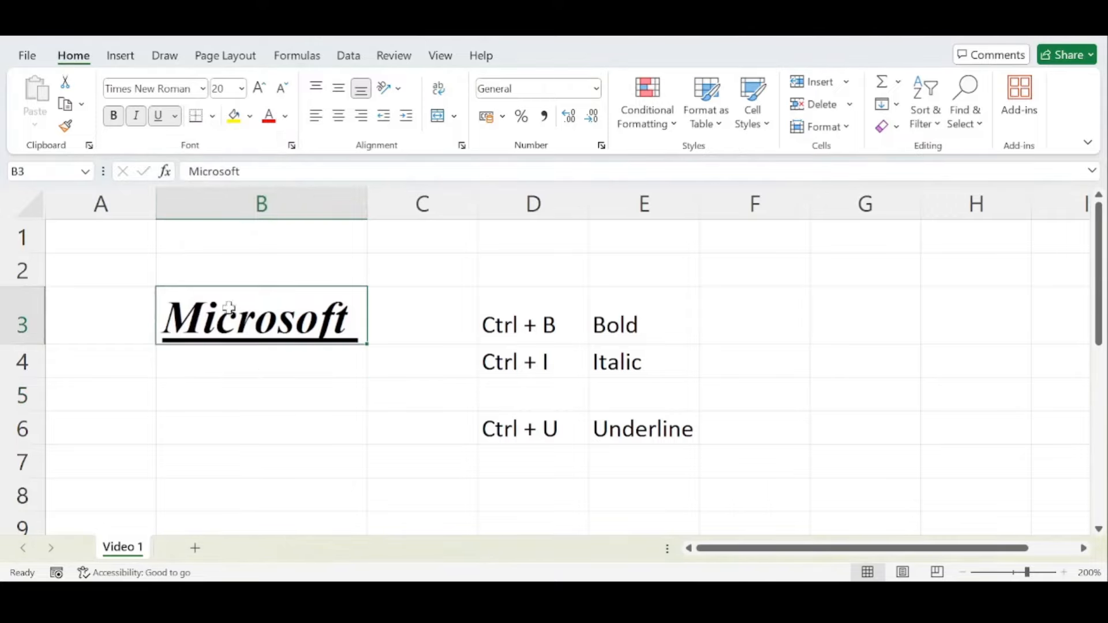
pyautogui.click(157, 116)
pyautogui.click(231, 408)
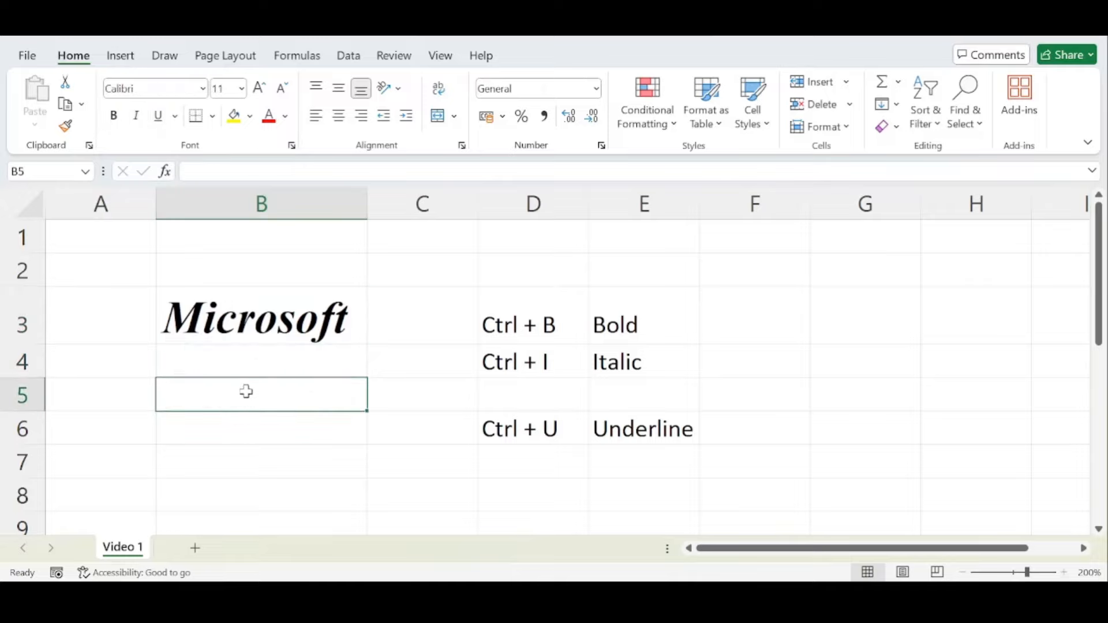
# Step: Remove the italic and bold formatting from the Microsoft text in cell B3
pyautogui.click(268, 315)
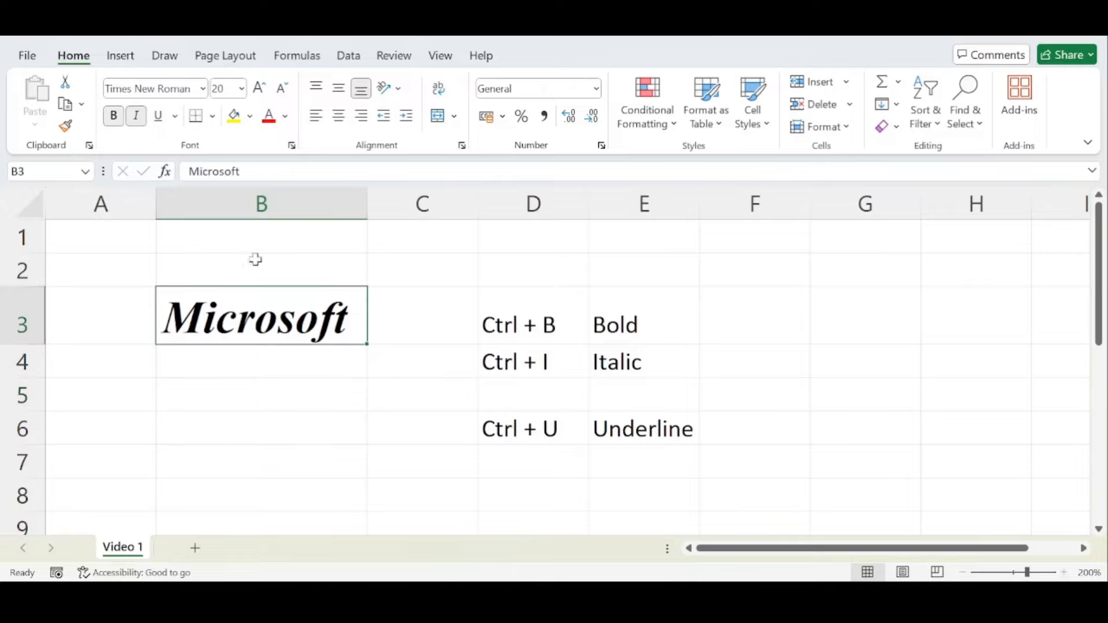
pyautogui.hotkey('ctrl', 'i')
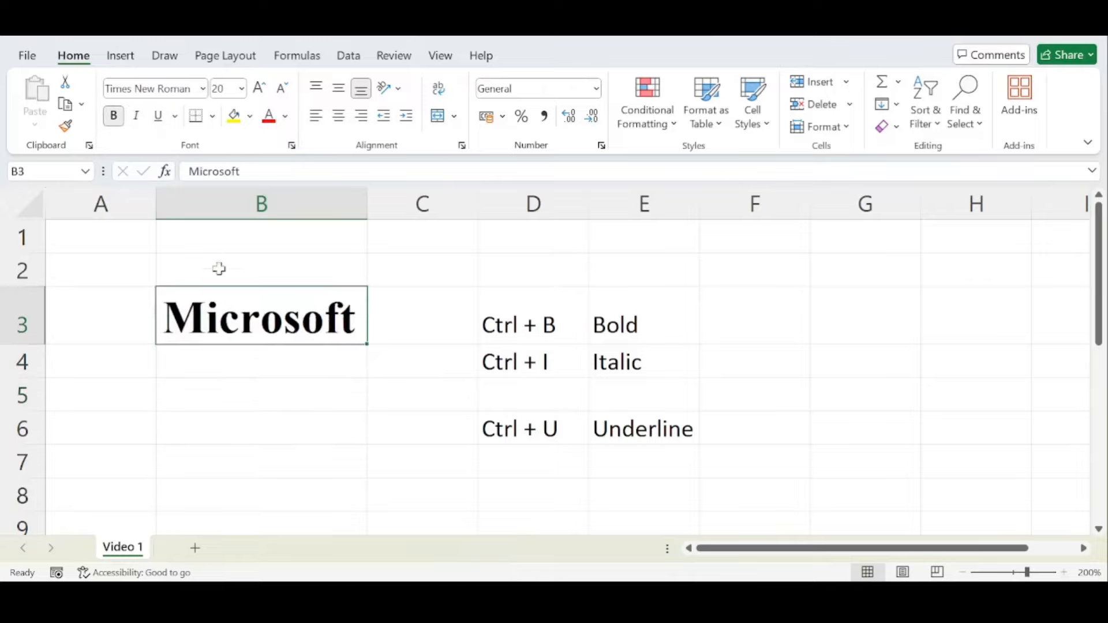
pyautogui.click(254, 357)
pyautogui.click(245, 294)
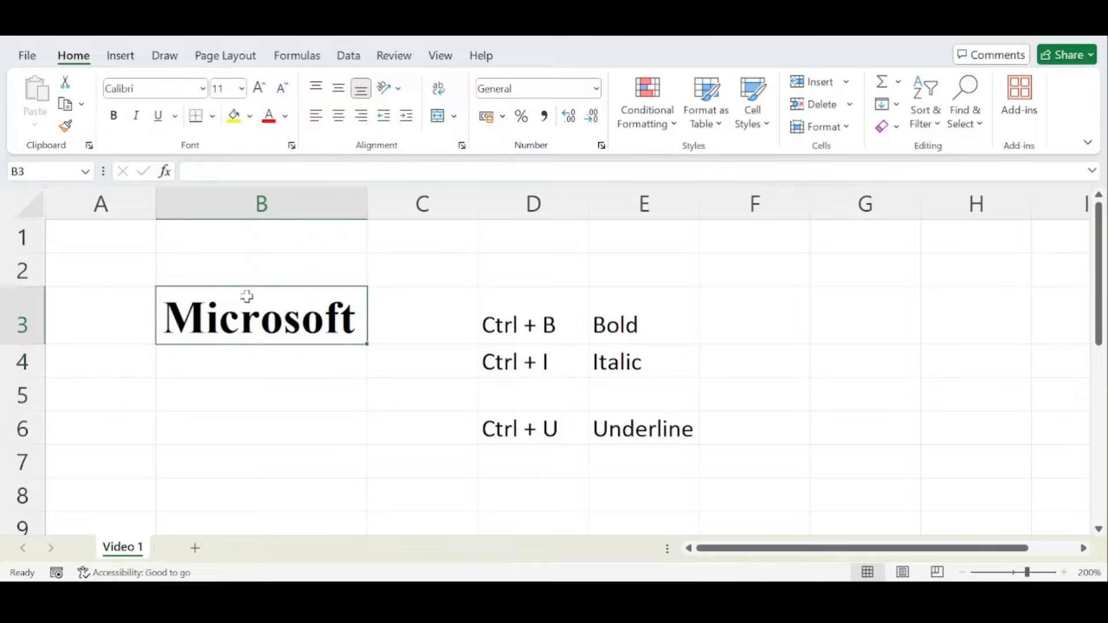
pyautogui.click(115, 117)
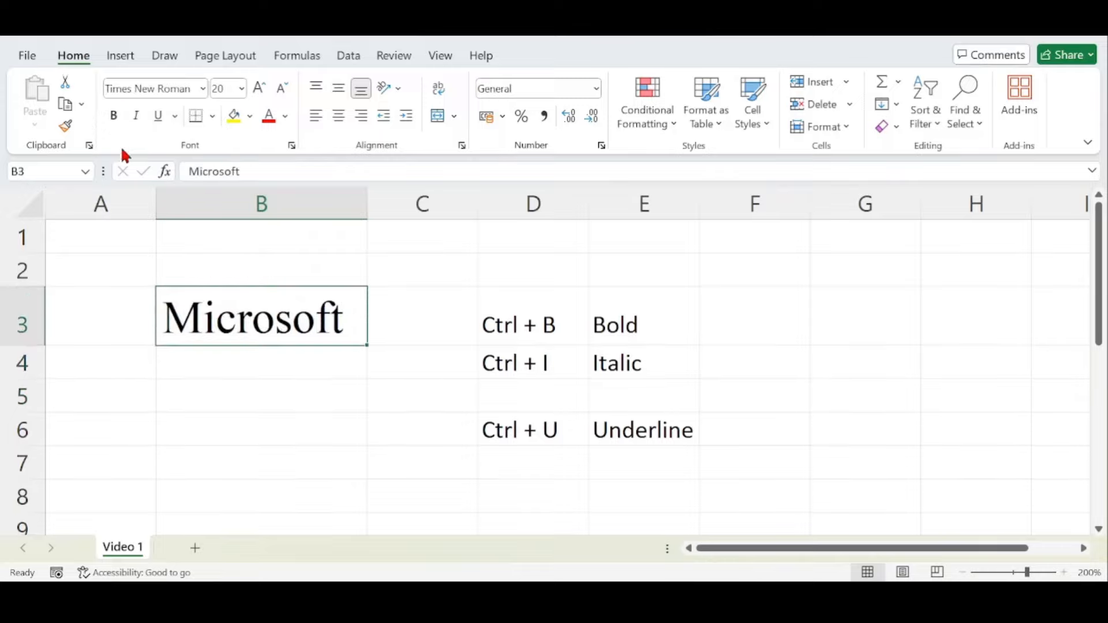
pyautogui.click(240, 374)
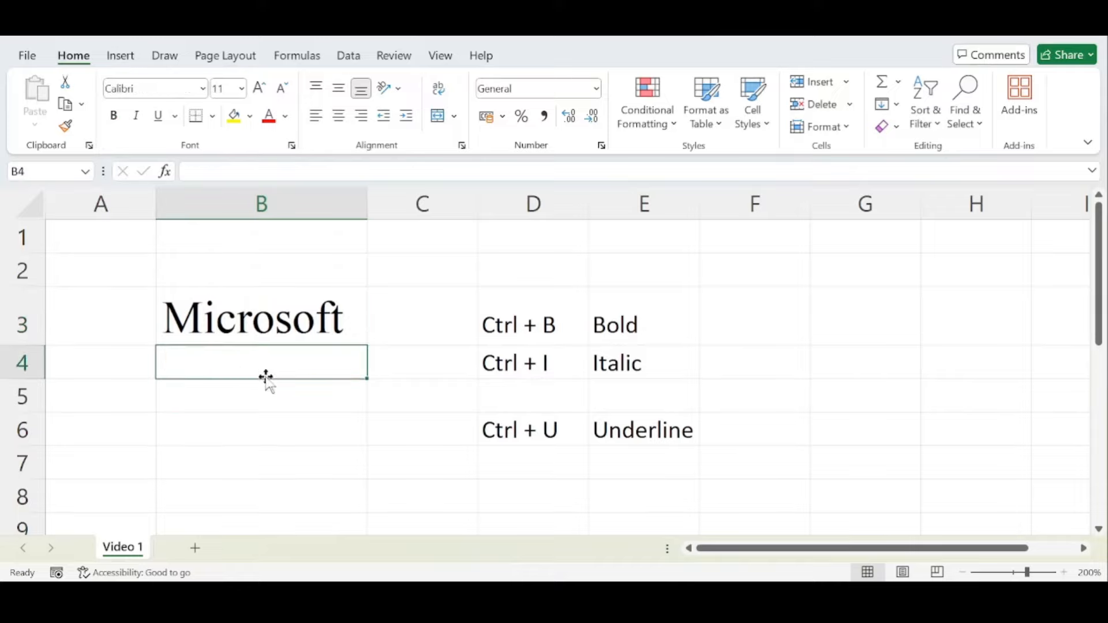
pyautogui.click(4, 398)
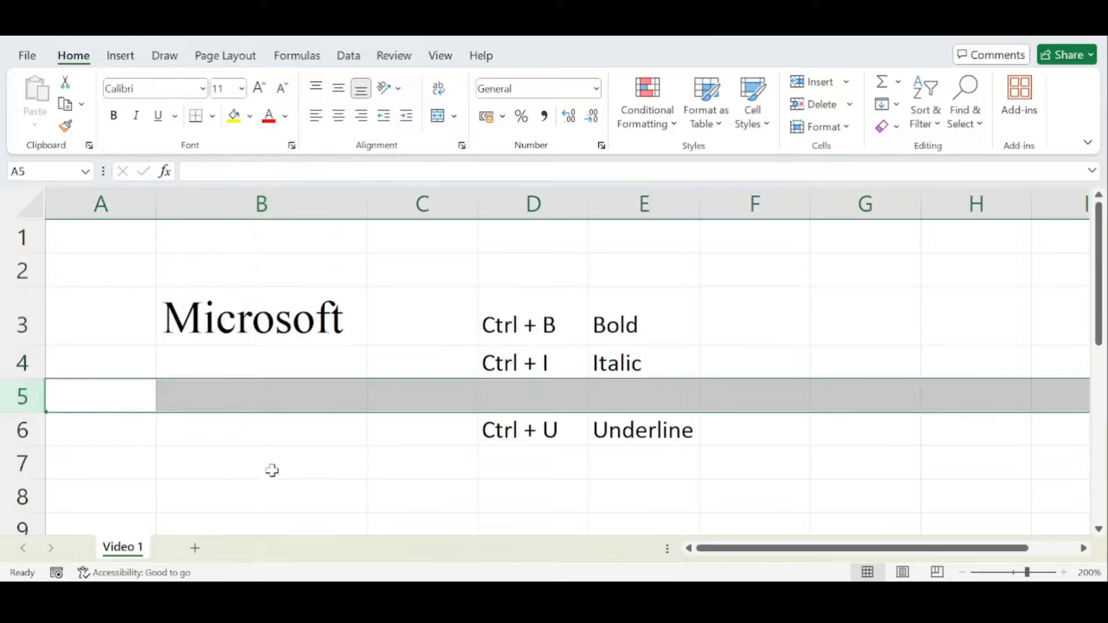
pyautogui.click(307, 487)
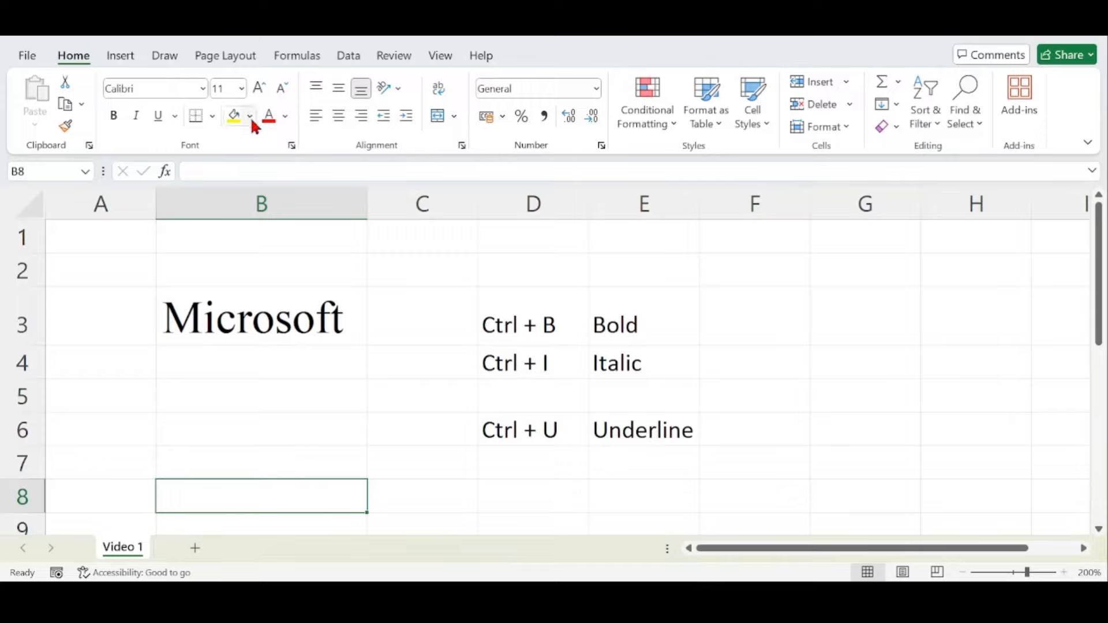
# Step: Fill cell B3, which holds the Microsoft text, with the lightest gold theme color
pyautogui.click(246, 293)
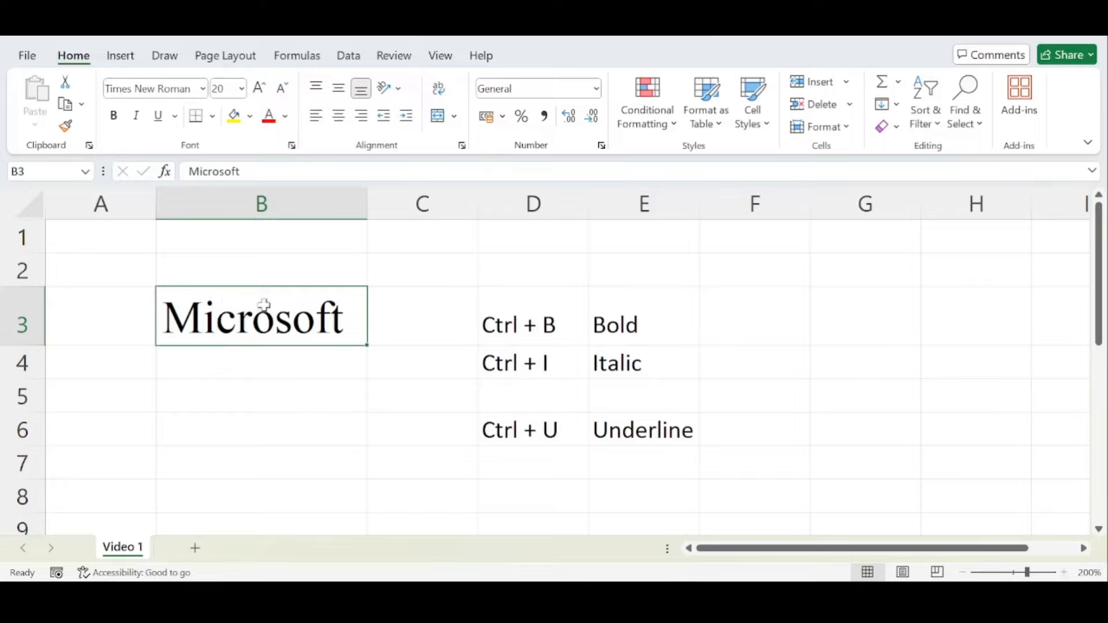
pyautogui.click(250, 118)
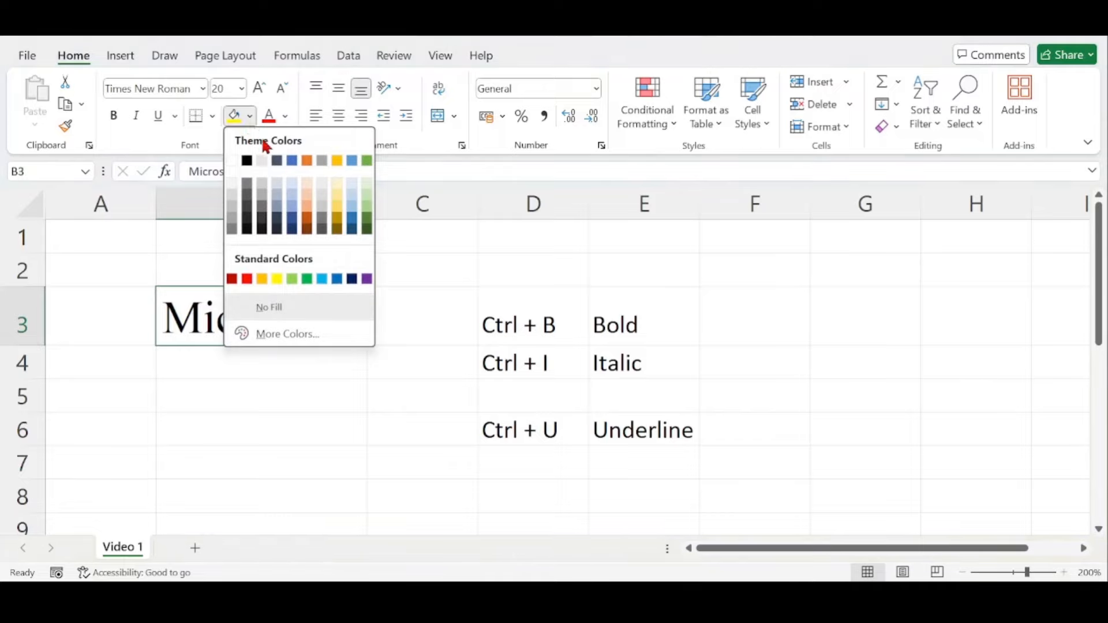
pyautogui.click(337, 183)
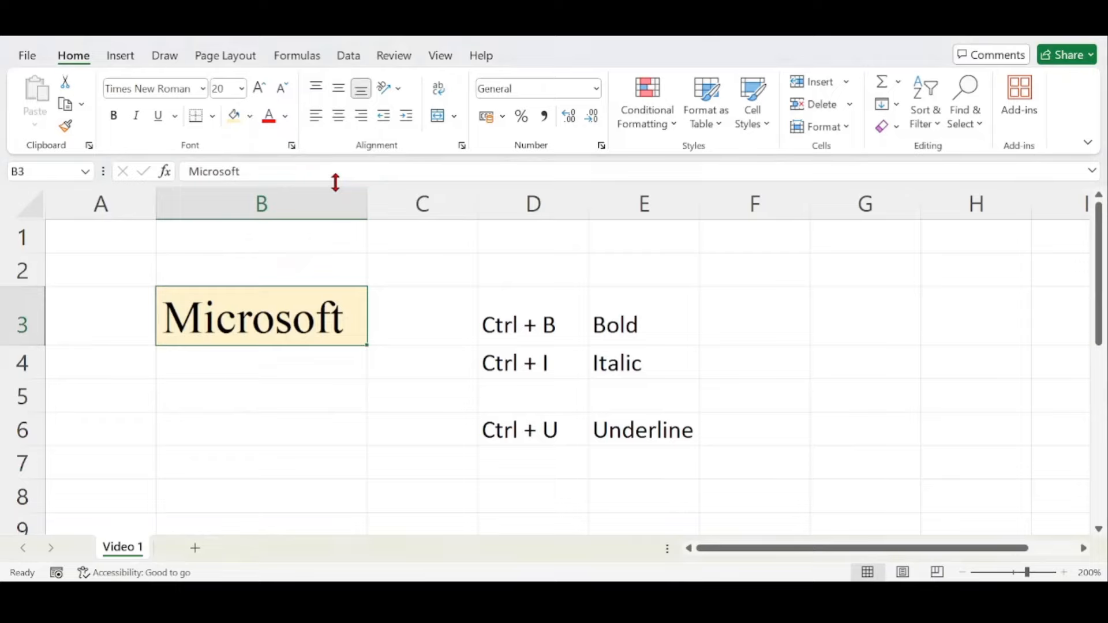
pyautogui.click(279, 416)
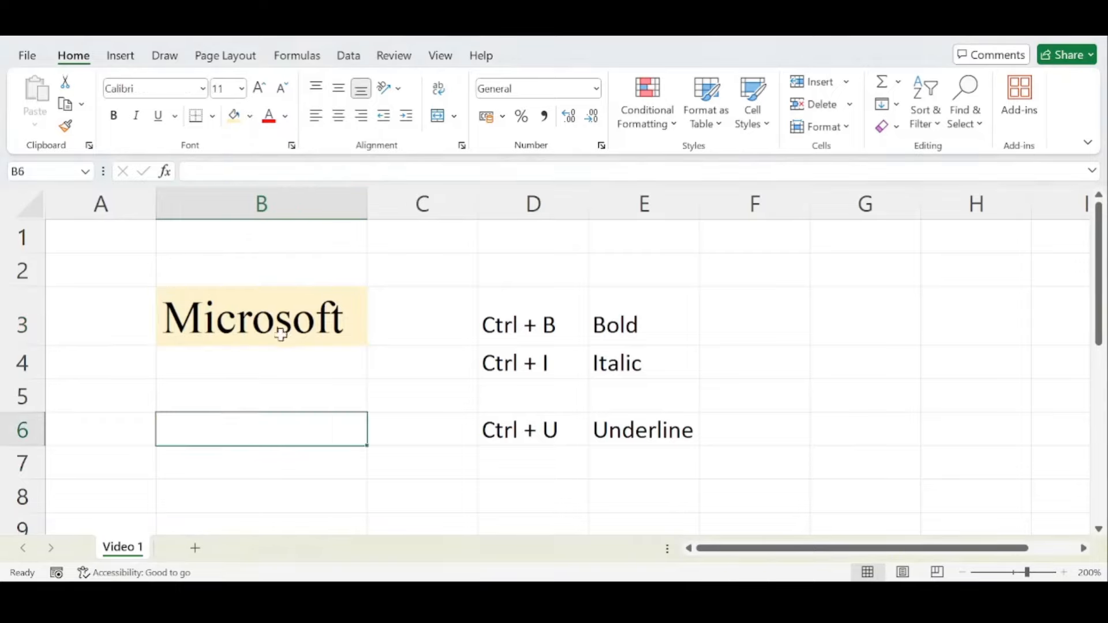
pyautogui.doubleClick(227, 320)
pyautogui.doubleClick(227, 320)
pyautogui.click(248, 356)
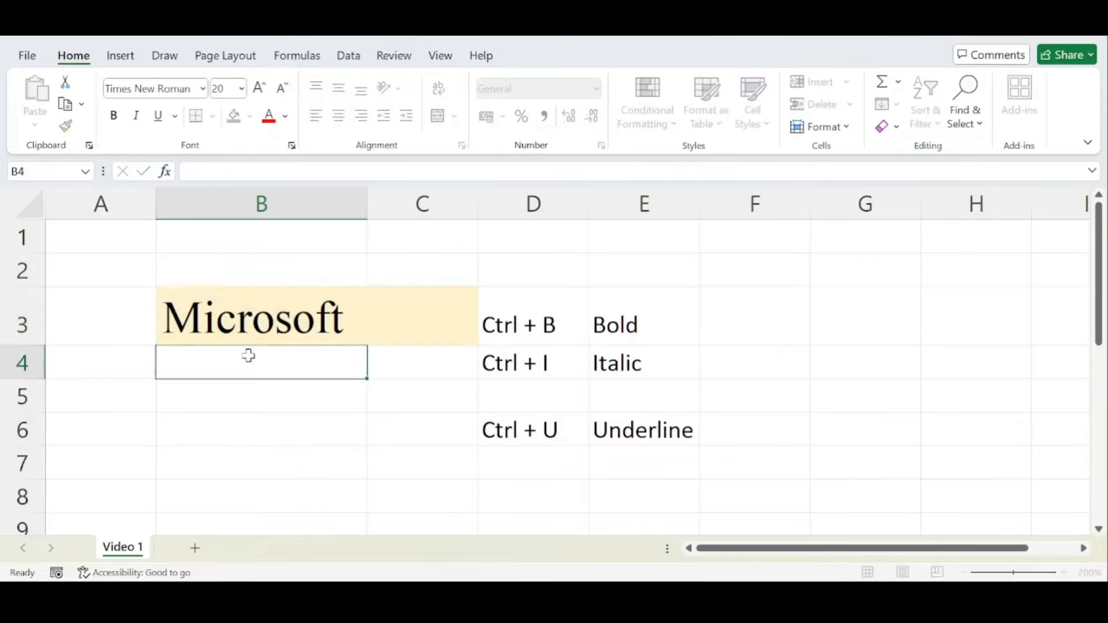
# Step: Change the font color of the Microsoft text in cell B3 to standard red
pyautogui.click(247, 321)
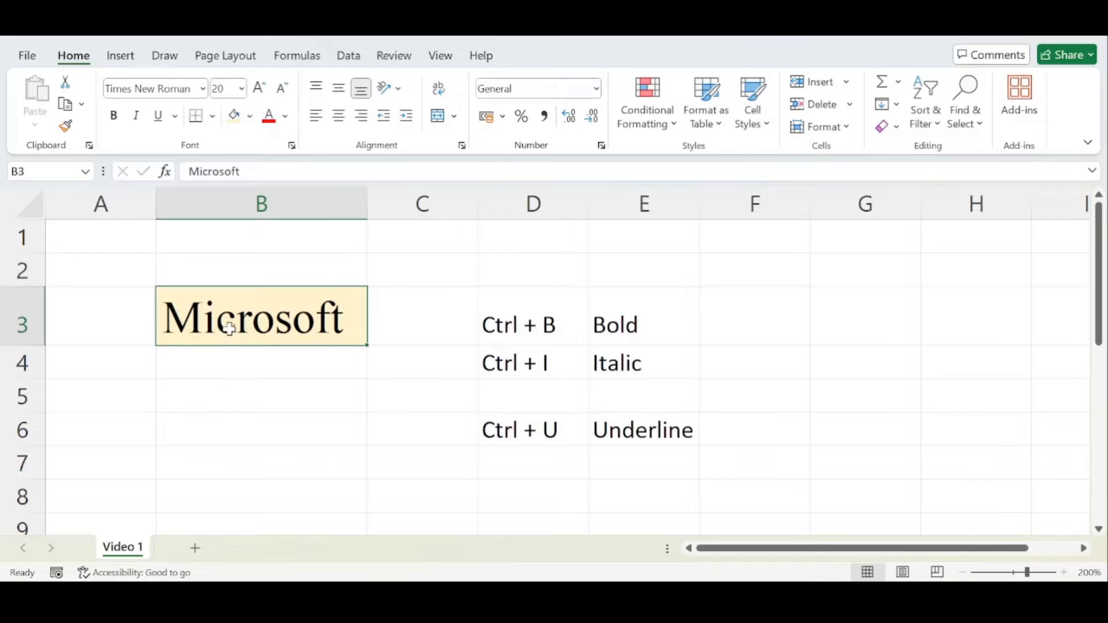
pyautogui.click(287, 118)
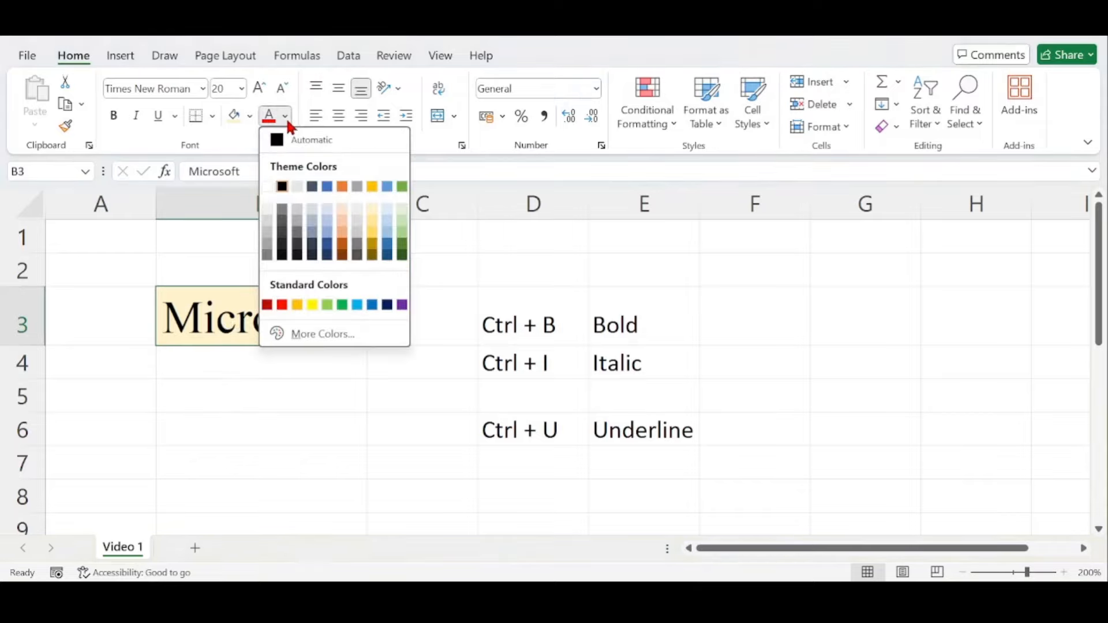
pyautogui.click(284, 306)
pyautogui.click(287, 361)
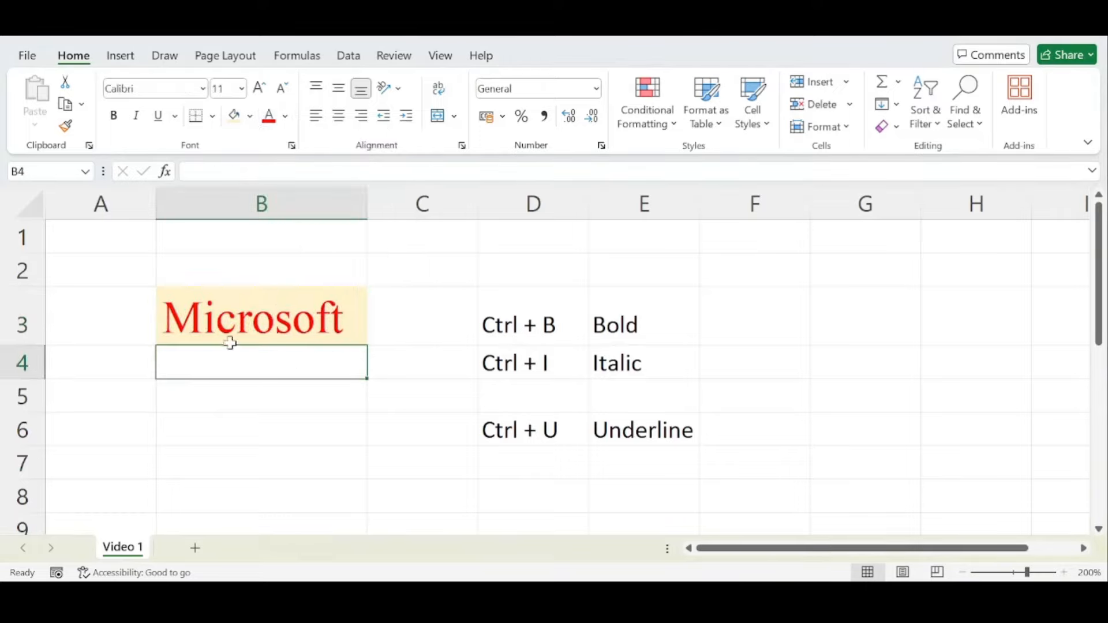
# Step: Replace the Microsoft text in cell B3 with Excel
pyautogui.click(281, 311)
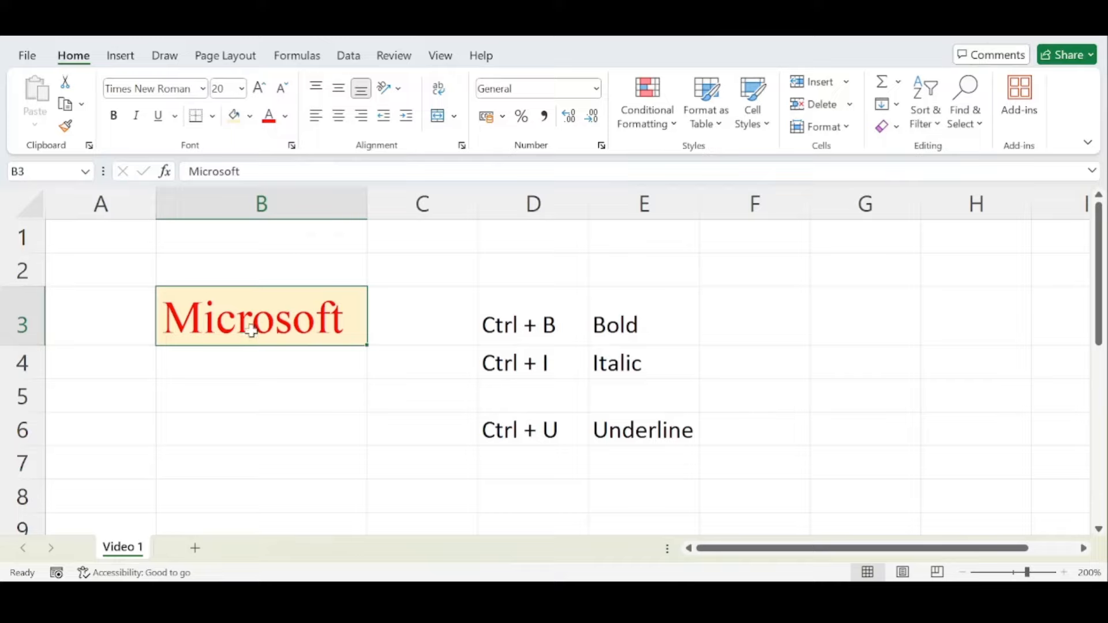
pyautogui.doubleClick(287, 318)
pyautogui.doubleClick(291, 320)
pyautogui.press('BackSpace')
pyautogui.click(225, 418)
pyautogui.click(235, 312)
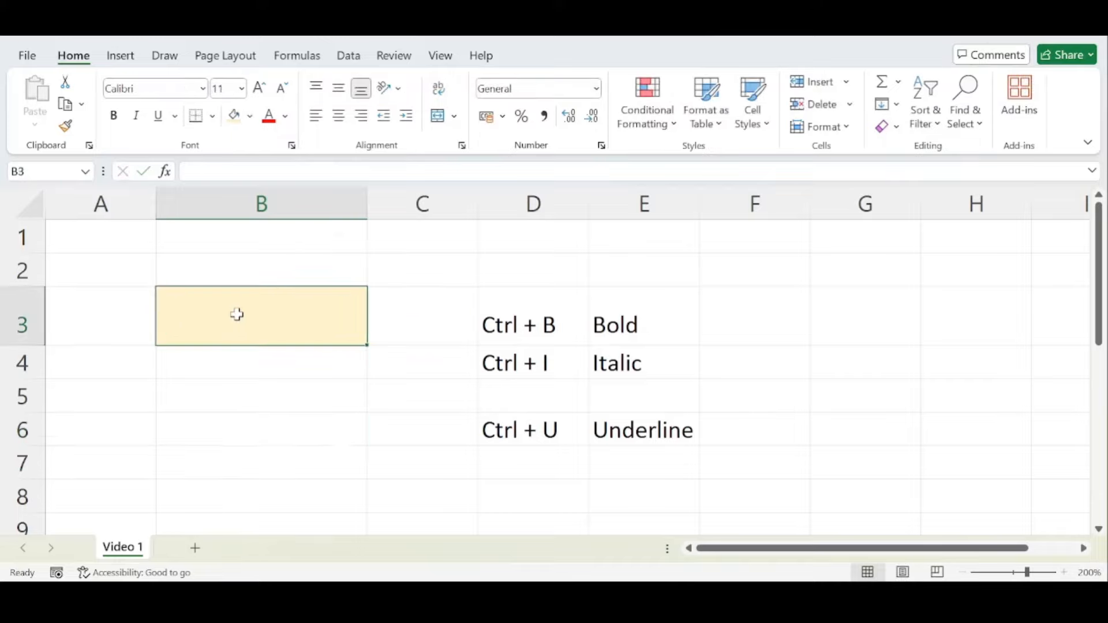
pyautogui.write('Exce')
pyautogui.press('BackSpace')
pyautogui.write('cel')
pyautogui.click(232, 363)
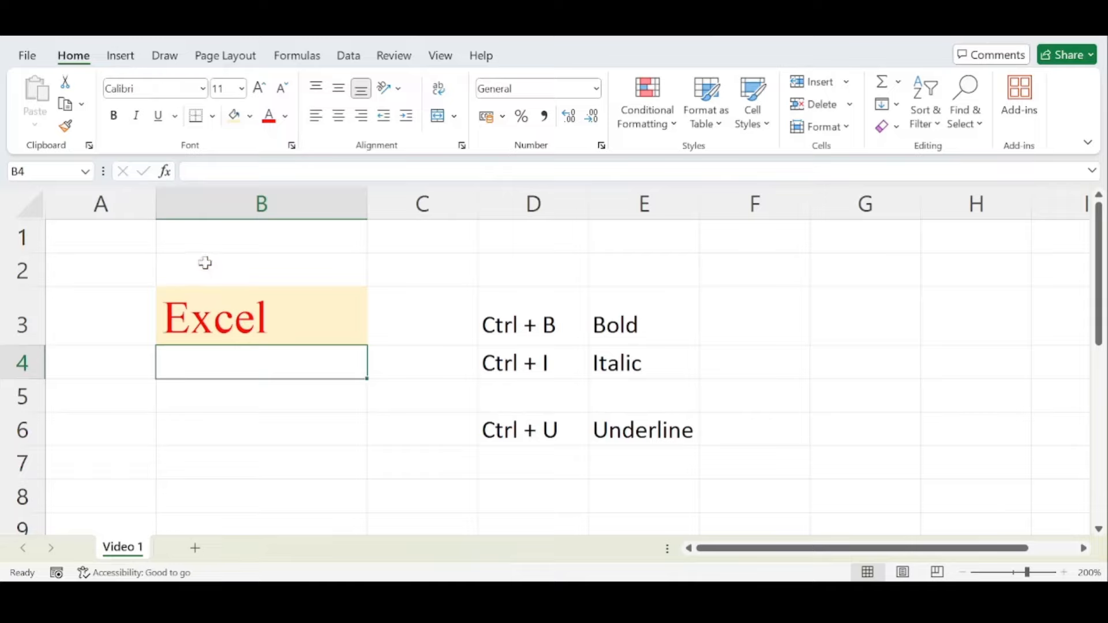
# Step: Center the Excel text horizontally in cell B3
pyautogui.click(248, 295)
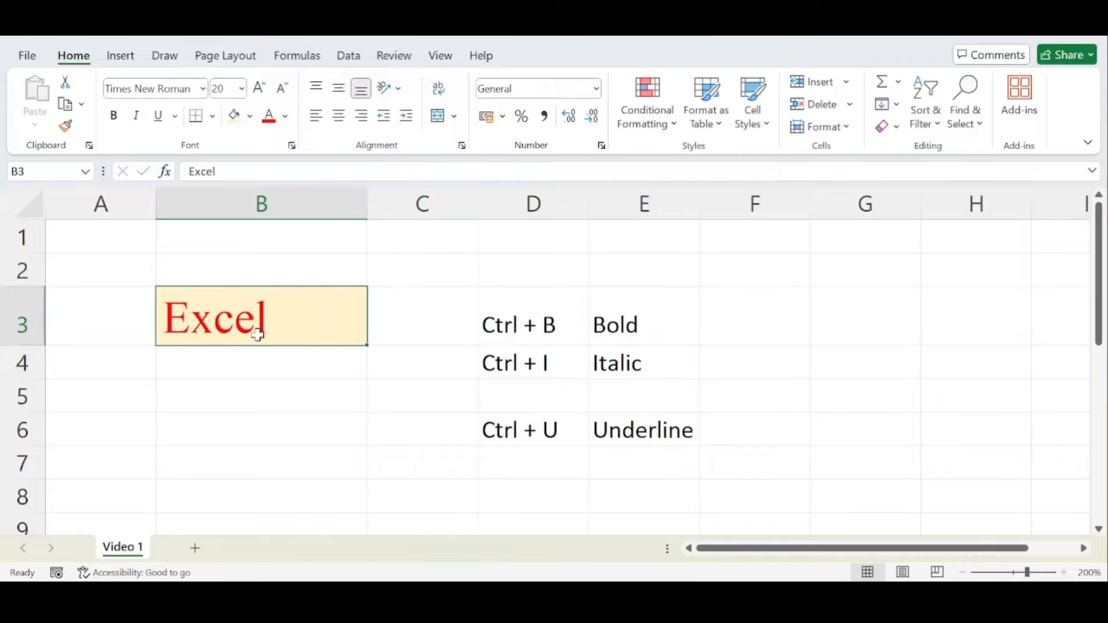
pyautogui.click(258, 403)
pyautogui.click(200, 316)
pyautogui.click(340, 120)
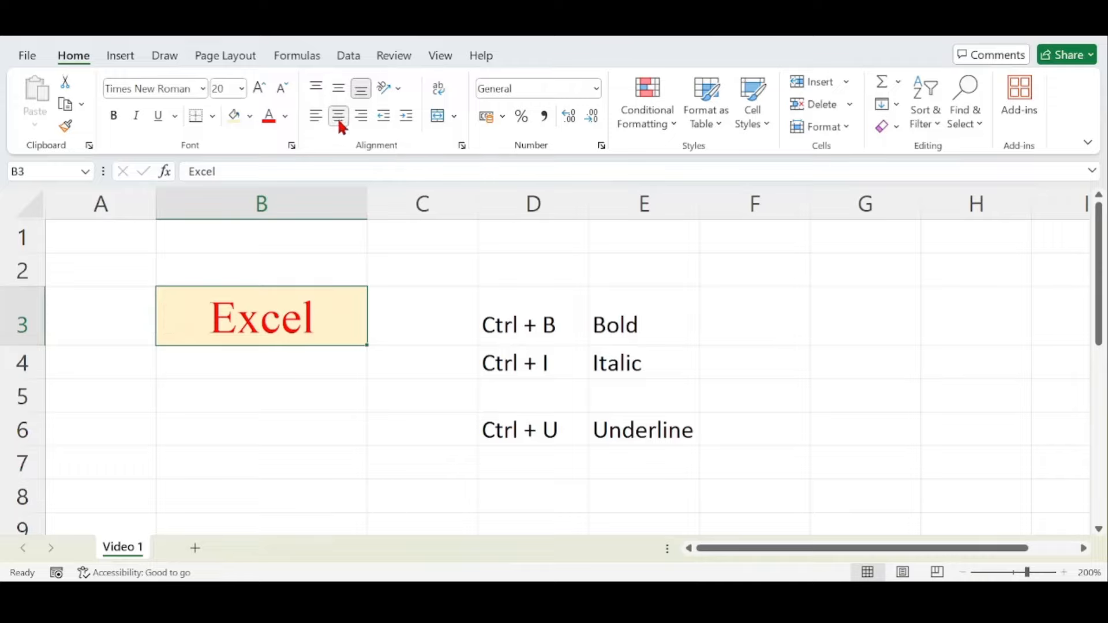
# Step: Left-align the Excel text in cell B3 and switch it to right alignment
pyautogui.click(1064, 572)
pyautogui.click(1064, 572)
pyautogui.click(1064, 572)
pyautogui.click(1064, 573)
pyautogui.click(1064, 572)
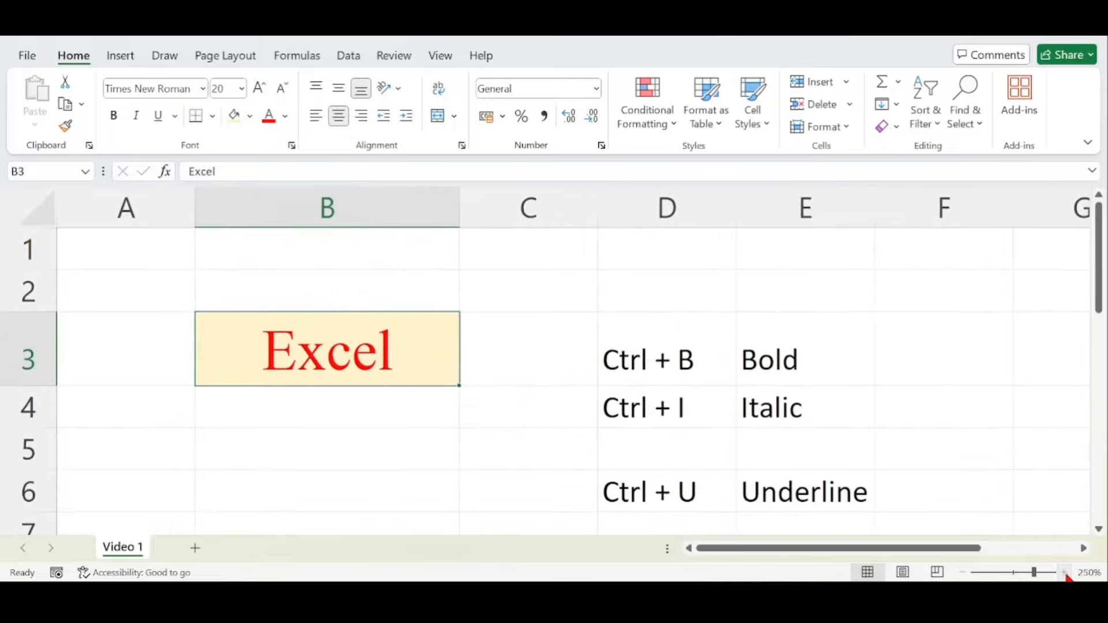
pyautogui.click(1065, 572)
pyautogui.click(1064, 572)
pyautogui.click(1065, 572)
pyautogui.click(1064, 572)
pyautogui.click(1064, 573)
pyautogui.scroll(1, 554, 373)
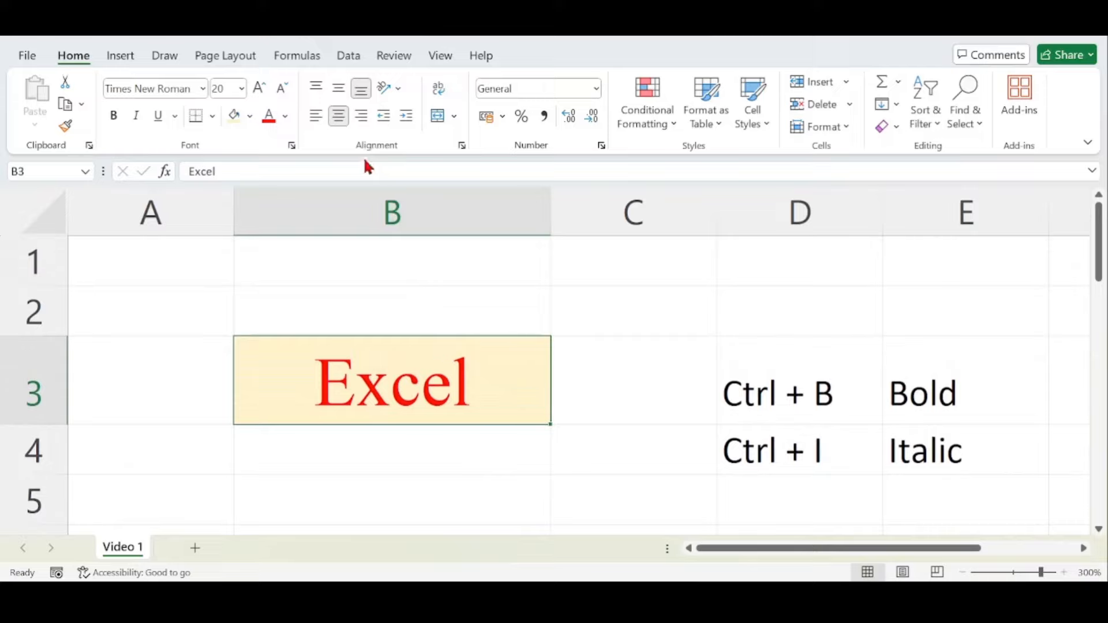
pyautogui.click(317, 117)
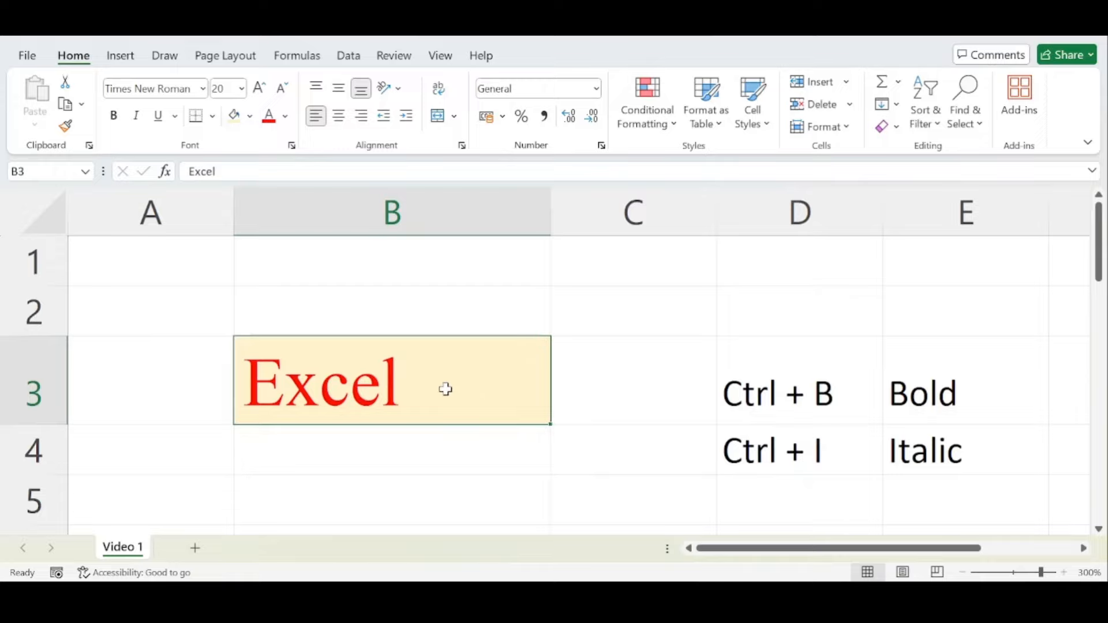
pyautogui.click(364, 117)
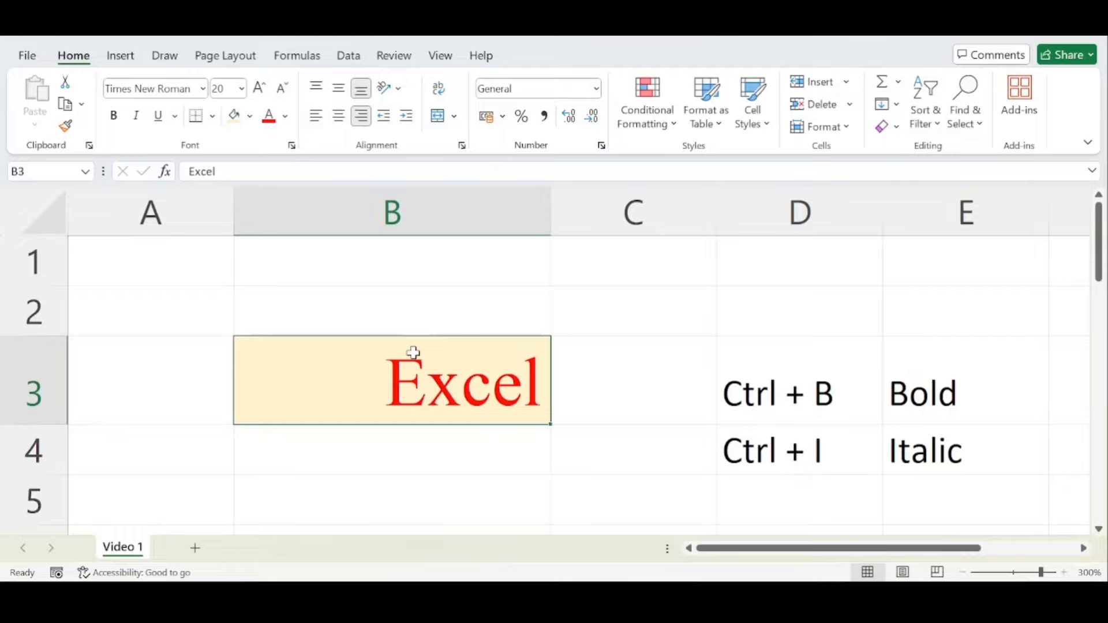
# Step: Increase the height of row 3 to nearly three times its size
pyautogui.scroll(-3, 412, 352)
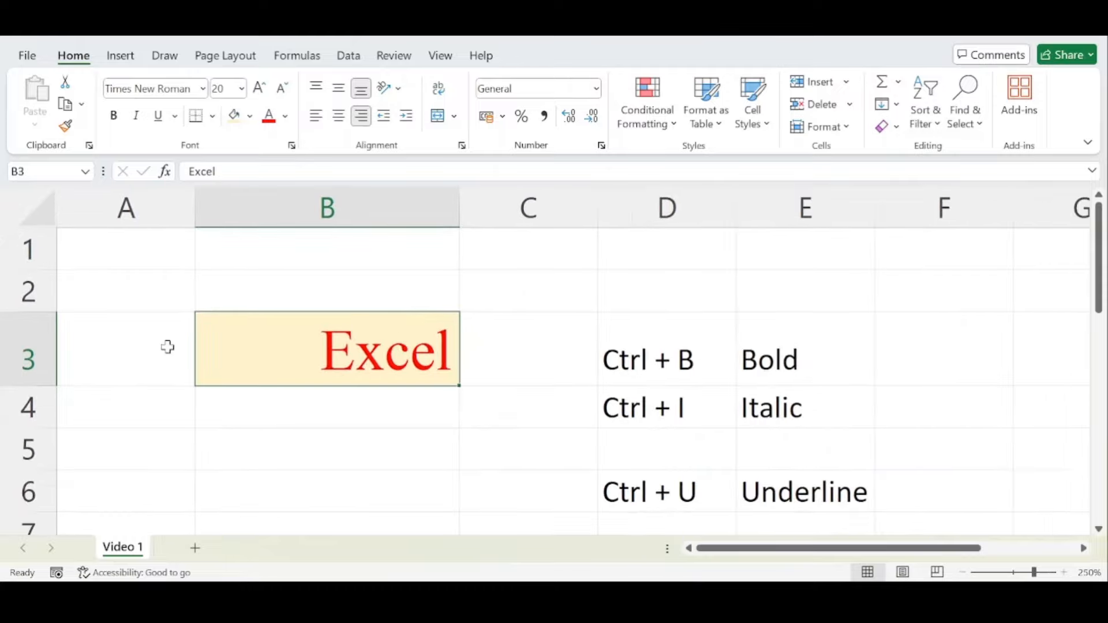
pyautogui.moveTo(20, 385); pyautogui.dragTo(14, 522)
pyautogui.scroll(-1, 109, 403)
pyautogui.scroll(1, 148, 379)
pyautogui.moveTo(1098, 271); pyautogui.dragTo(1098, 318)
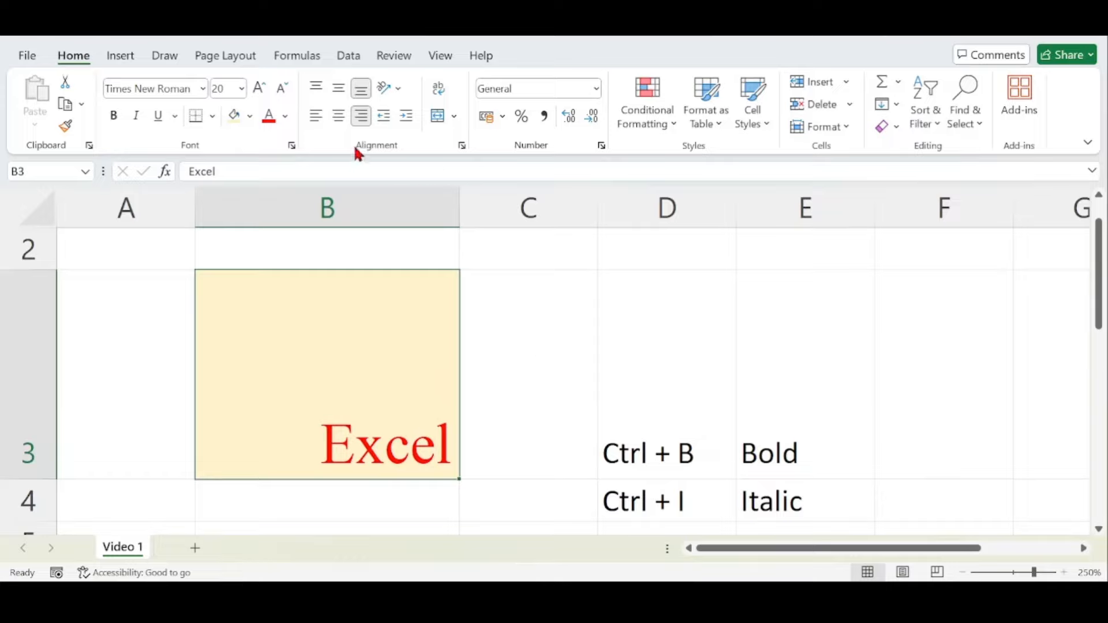
# Step: Center the Excel text in cell B3 horizontally and align it to the middle vertically
pyautogui.click(340, 123)
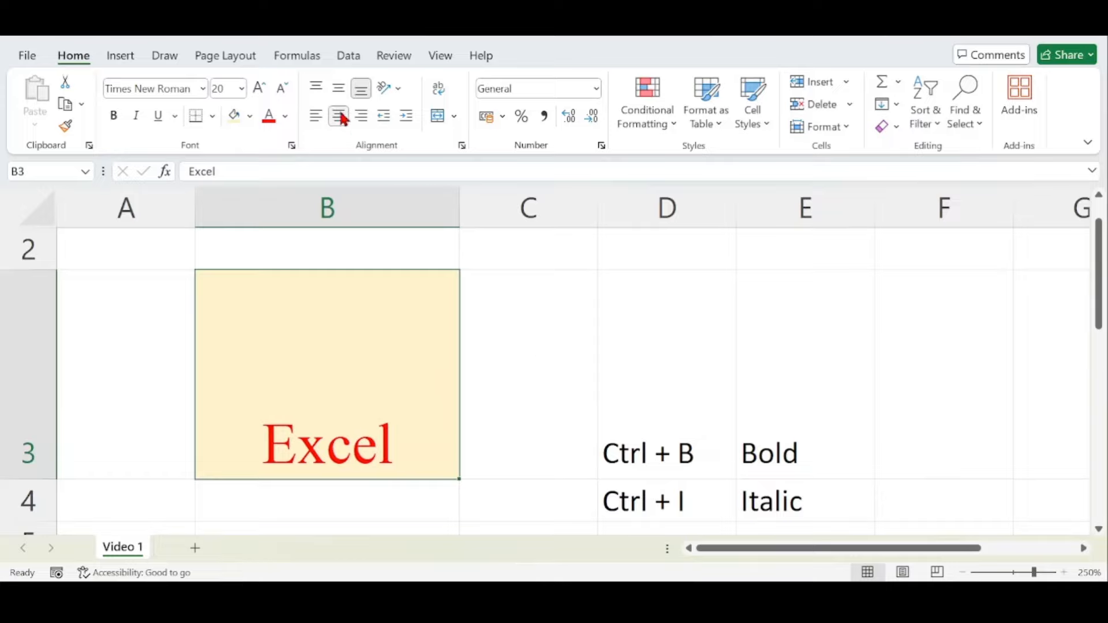
pyautogui.click(341, 90)
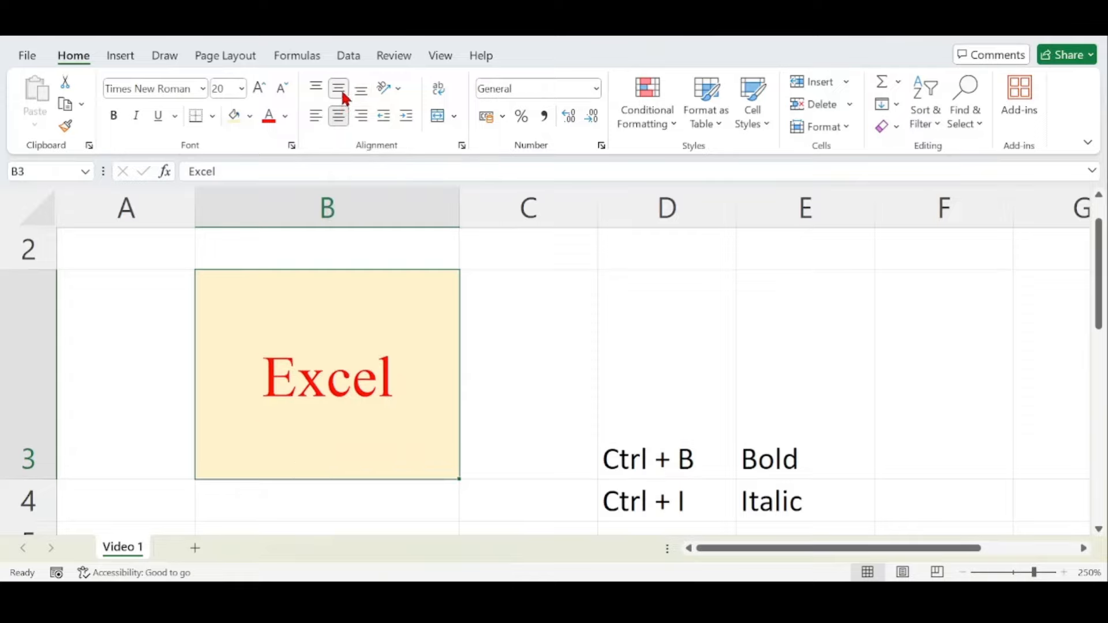
pyautogui.click(498, 322)
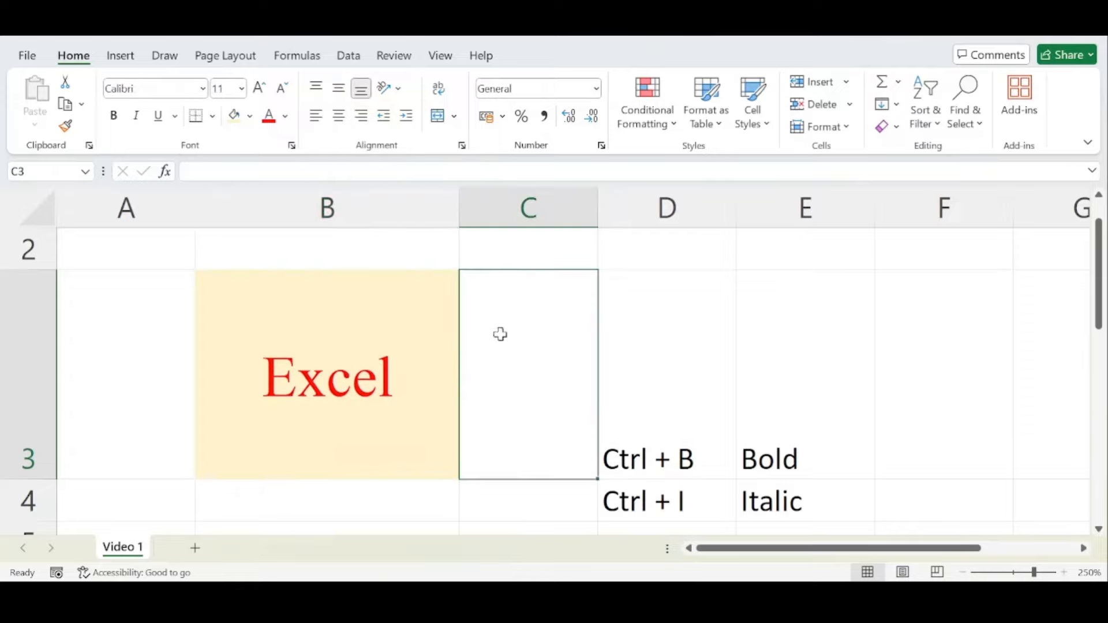
# Step: Align the Excel text to the top of cell B3 and switch it to bottom alignment
pyautogui.click(358, 385)
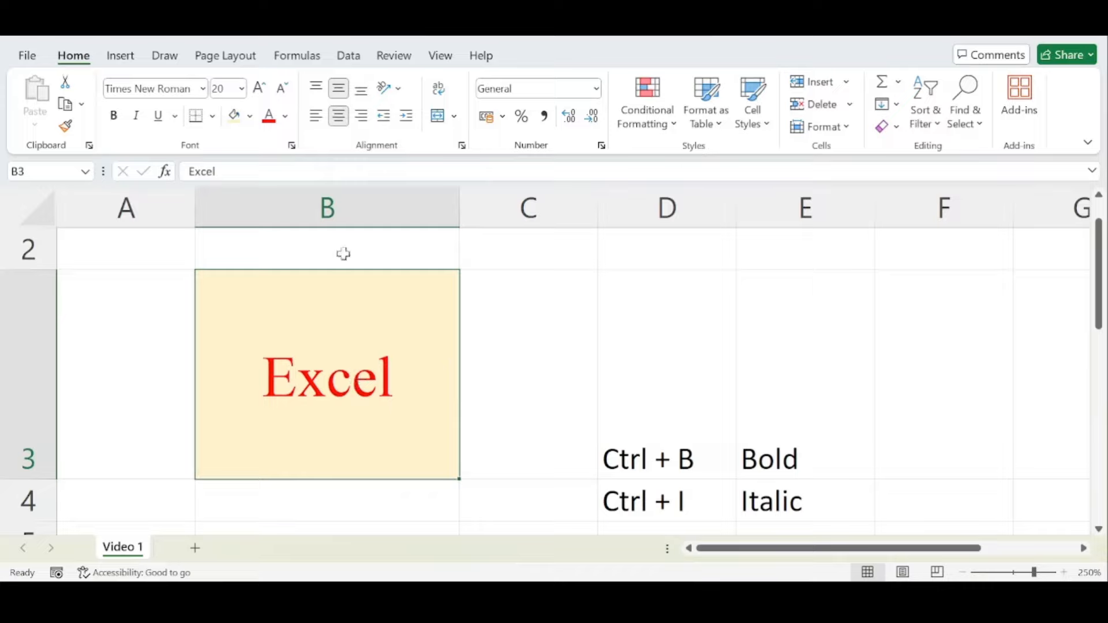
pyautogui.click(317, 89)
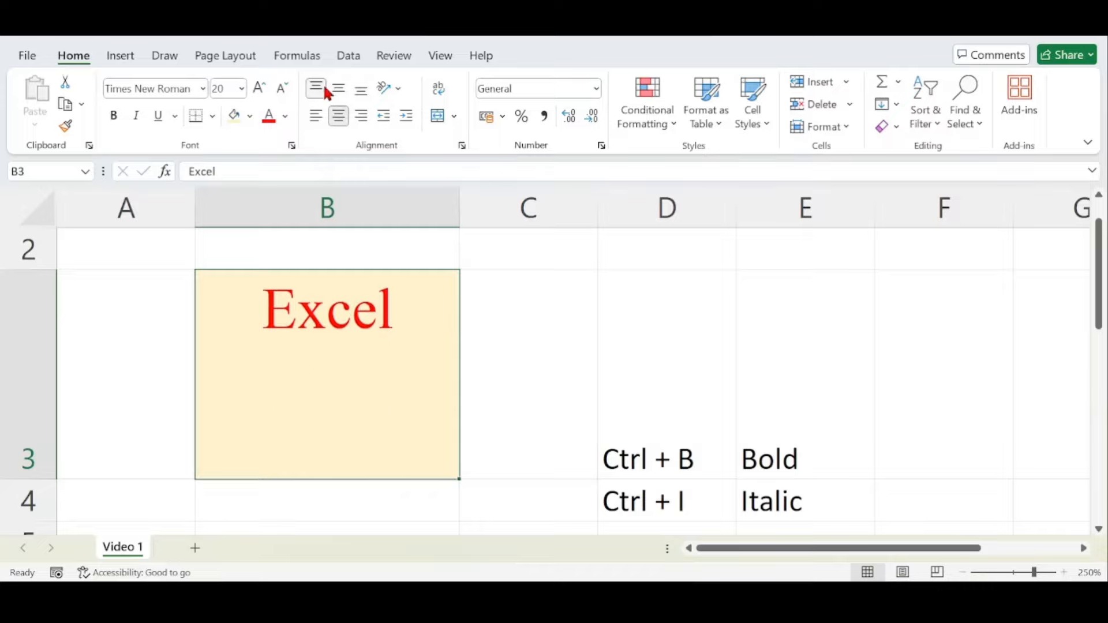
pyautogui.click(362, 91)
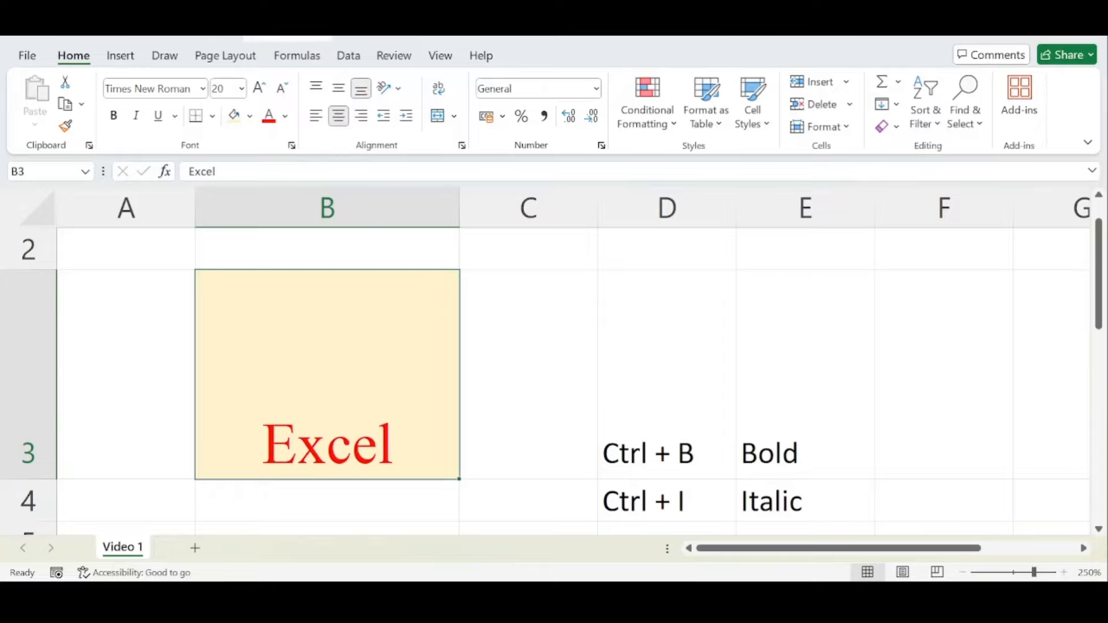
# Step: Left-align the Excel text in cell B3 and auto-fit the height of row 3
pyautogui.click(311, 118)
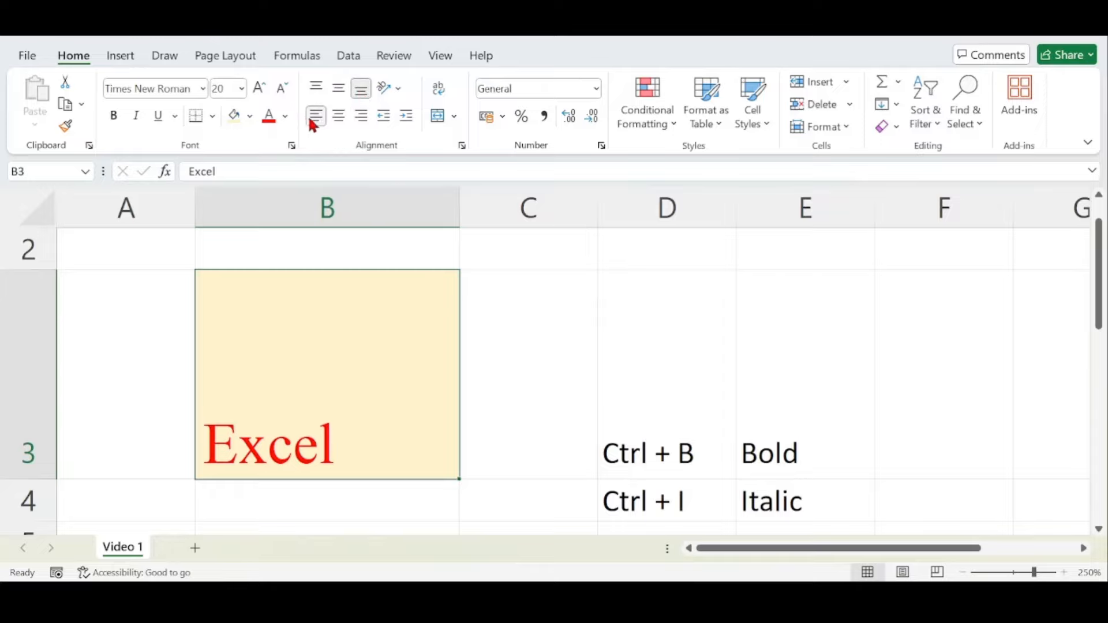
pyautogui.doubleClick(44, 480)
pyautogui.click(199, 404)
pyautogui.click(322, 293)
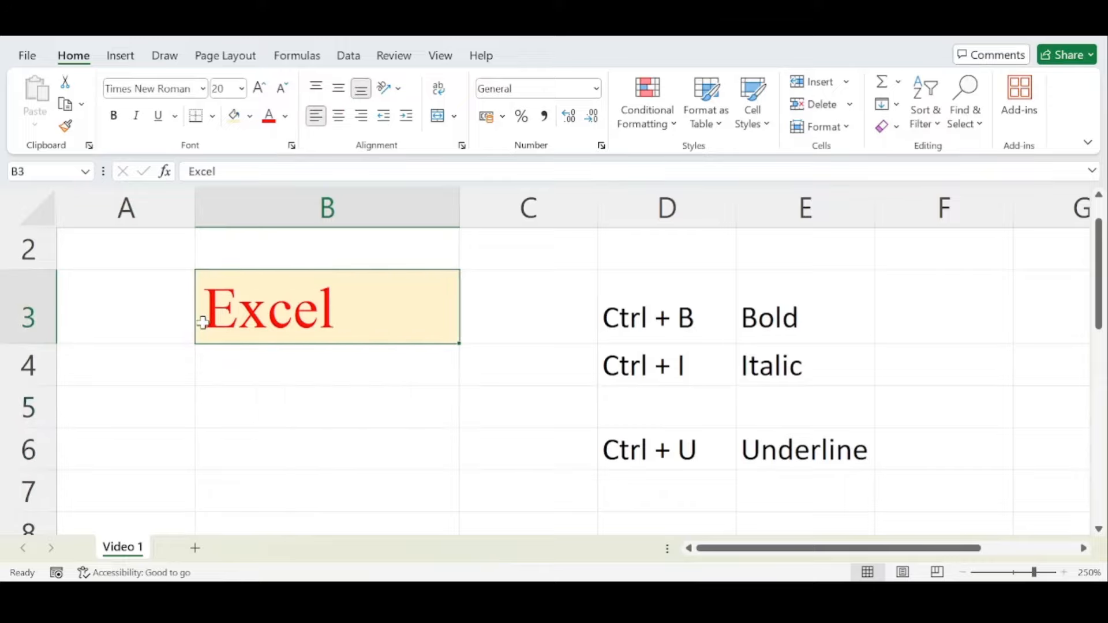
# Step: Increase the indent of the Excel text in cell B3 by two levels
pyautogui.scroll(2, 205, 317)
pyautogui.scroll(2, 234, 363)
pyautogui.scroll(-1, 240, 364)
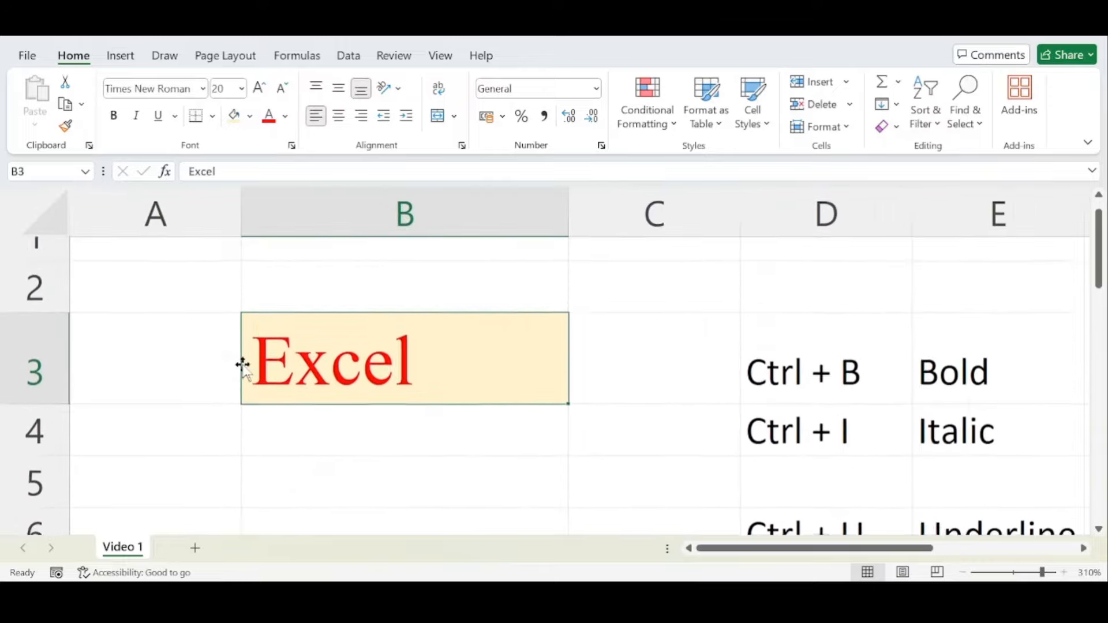
pyautogui.scroll(1, 239, 346)
pyautogui.click(241, 197)
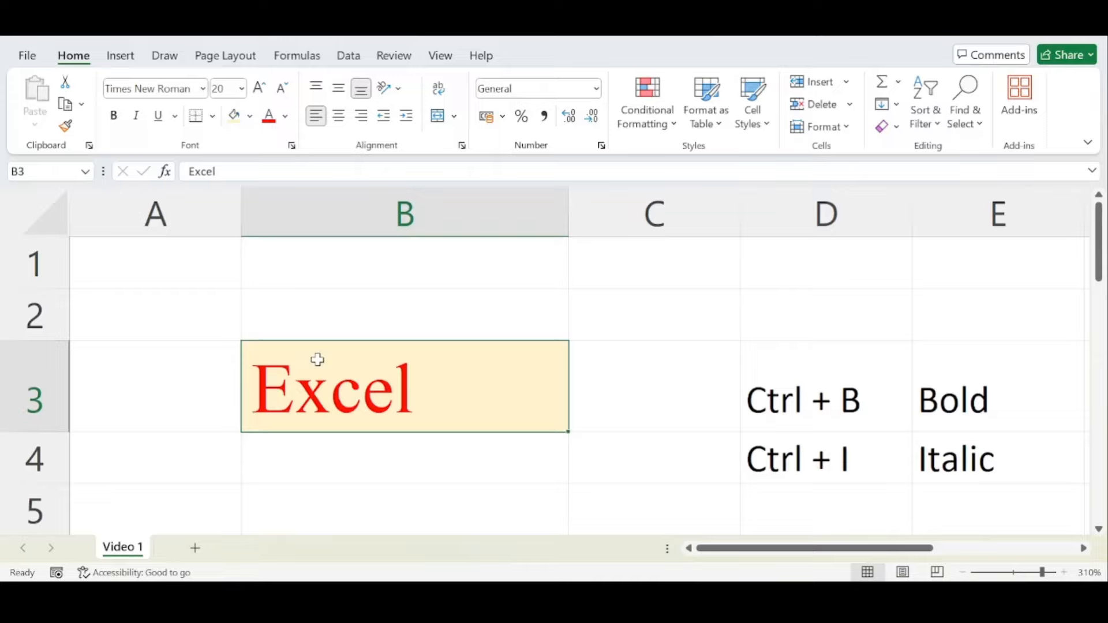
pyautogui.click(406, 116)
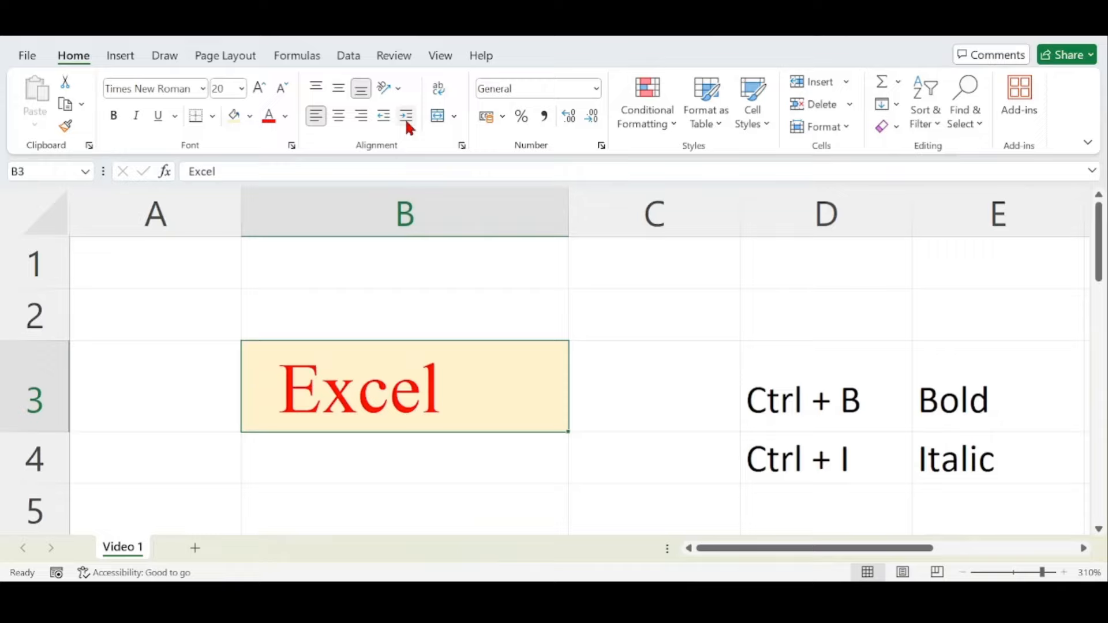
pyautogui.click(407, 118)
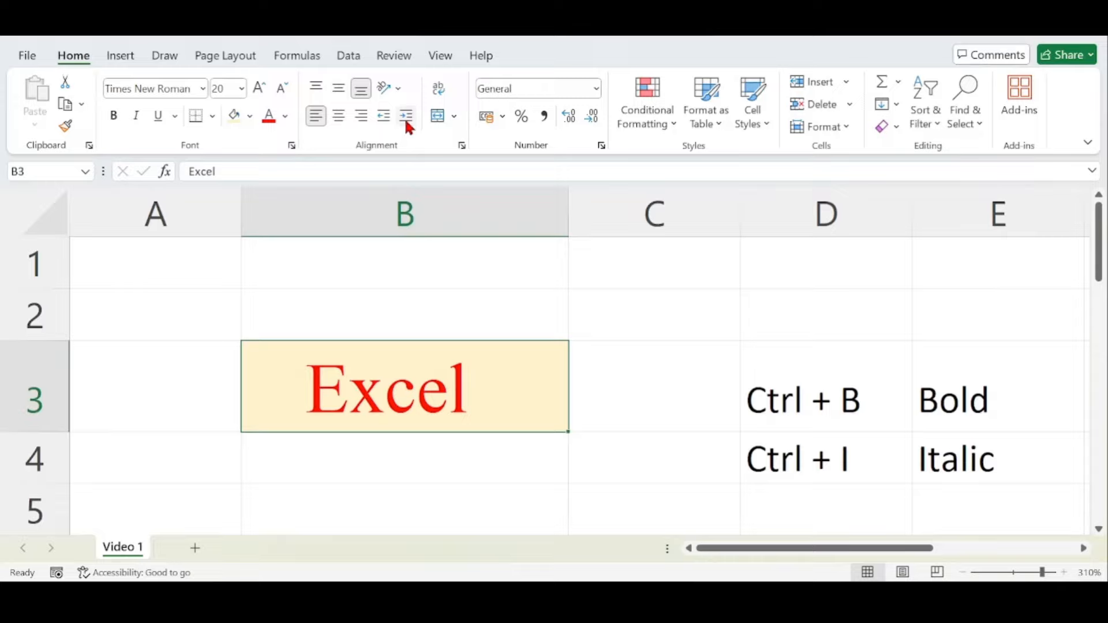
# Step: Decrease the indent of the Excel text in cell B3 by two levels and select cell B2
pyautogui.click(391, 120)
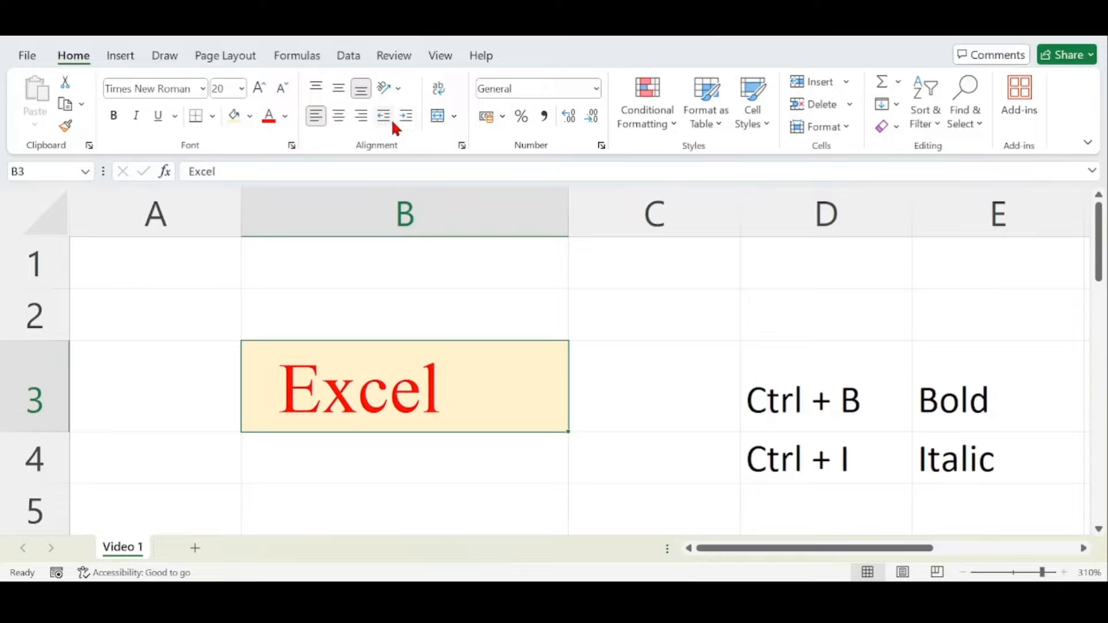
pyautogui.click(391, 119)
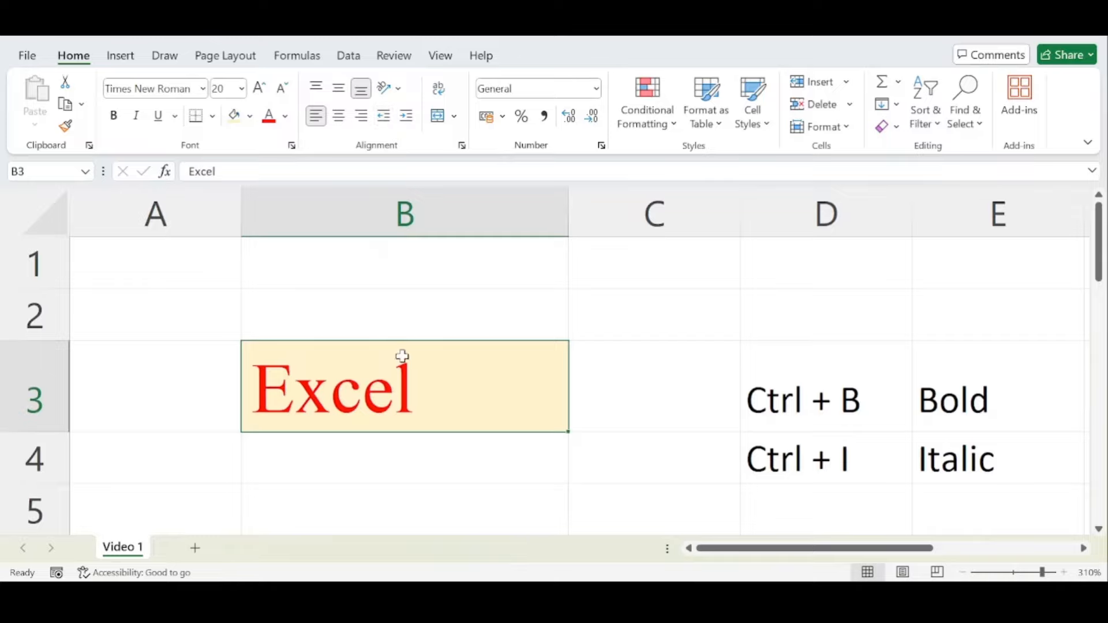
pyautogui.click(422, 320)
pyautogui.scroll(-1, 411, 317)
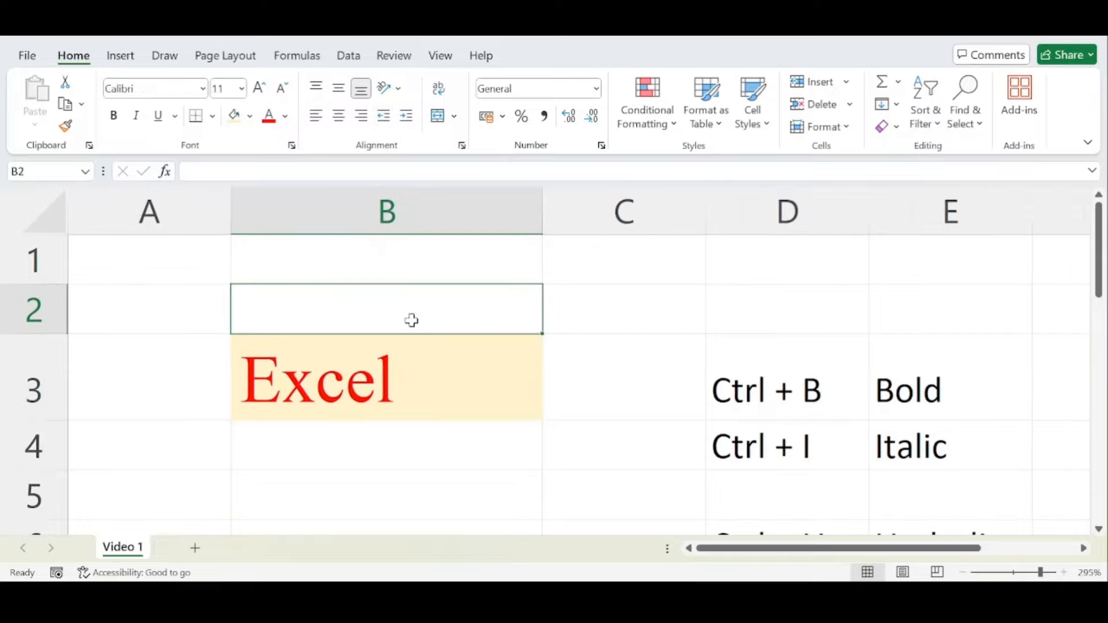
pyautogui.scroll(-1, 409, 408)
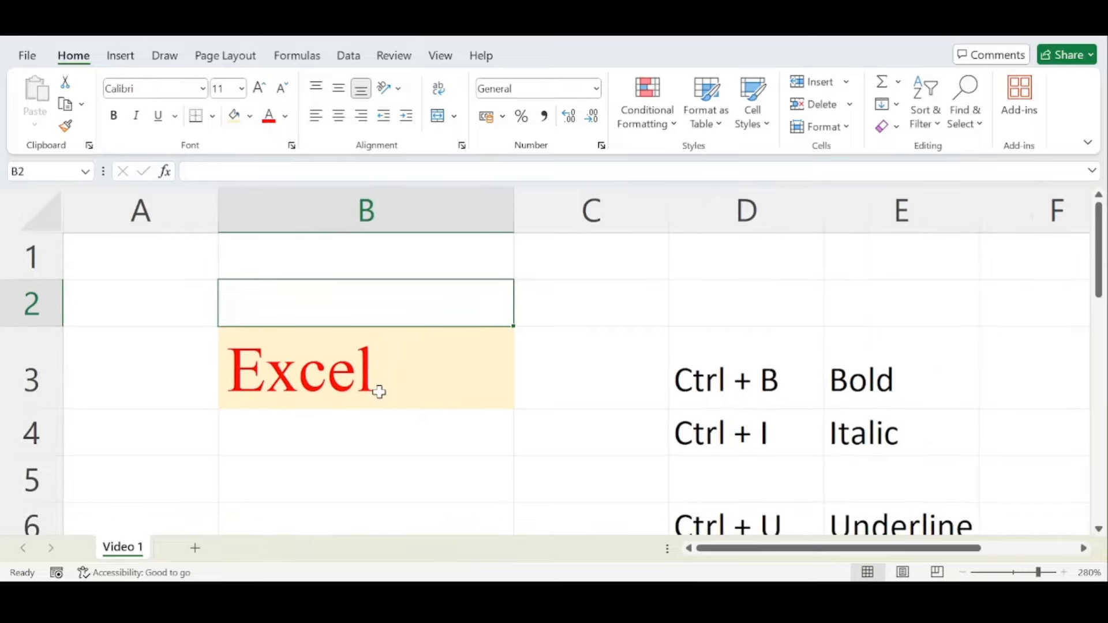
# Step: Angle the Excel text in cell B3 counterclockwise and switch it to the clockwise angle
pyautogui.click(378, 393)
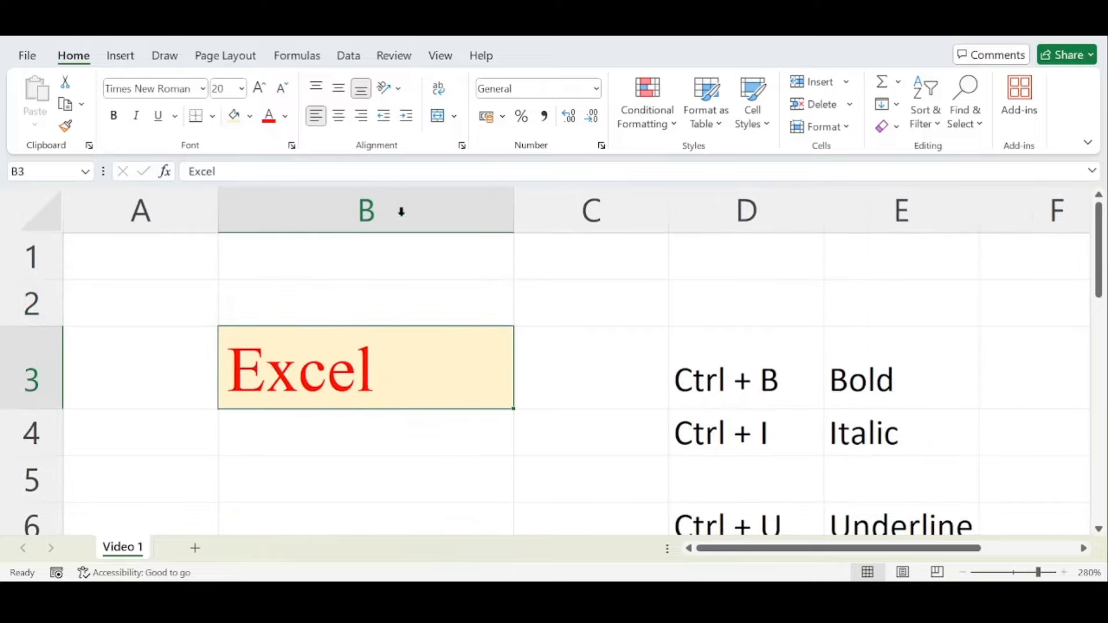
pyautogui.click(403, 90)
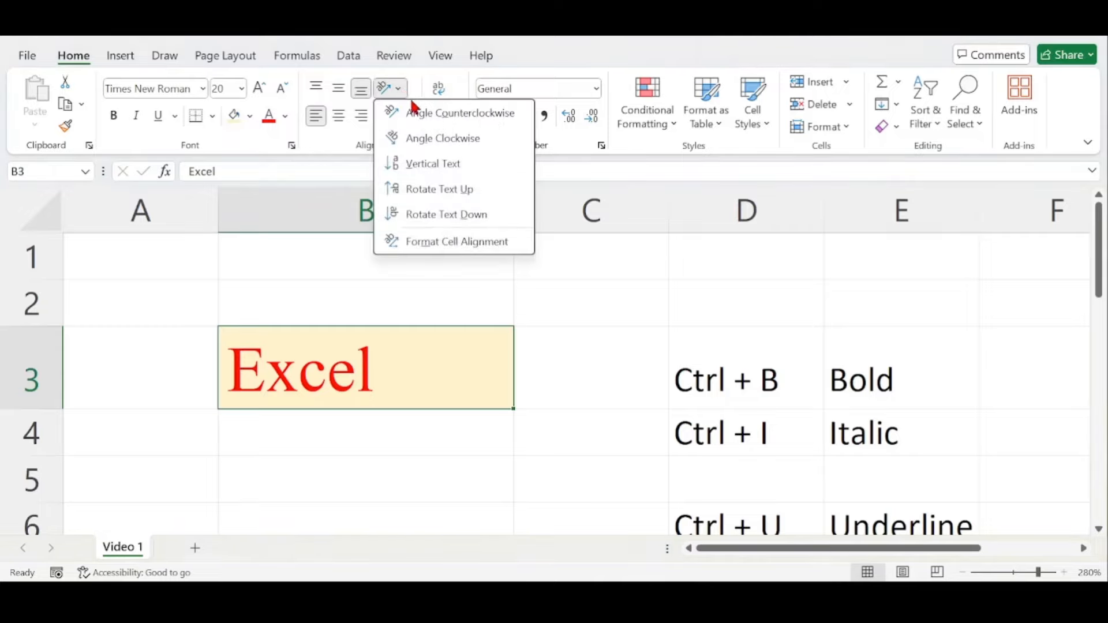
pyautogui.click(441, 125)
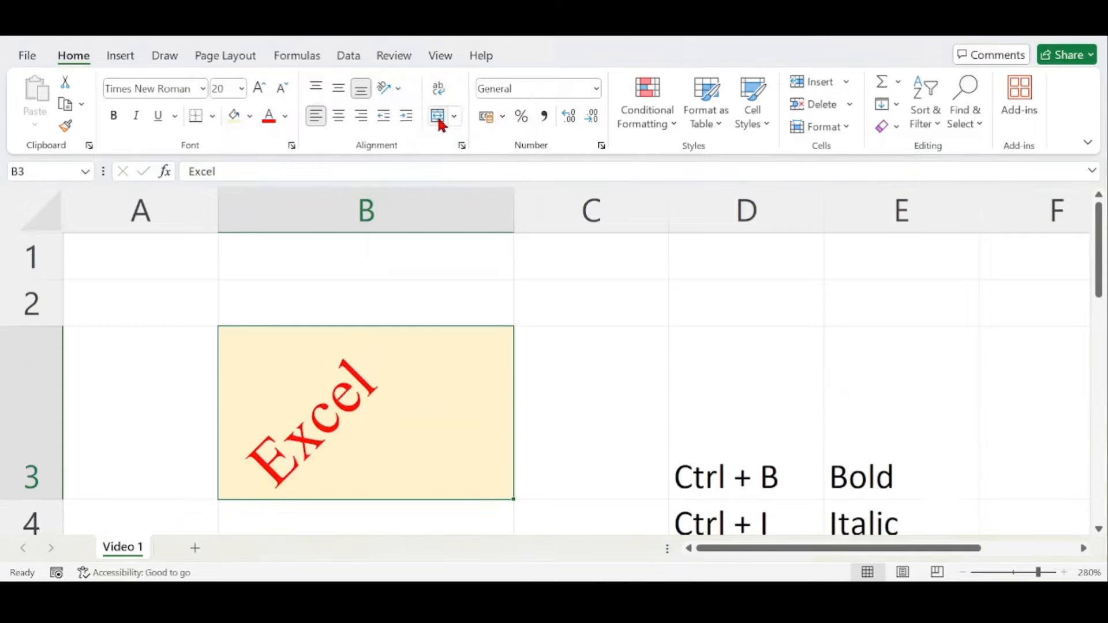
pyautogui.click(402, 88)
pyautogui.click(308, 443)
pyautogui.click(399, 89)
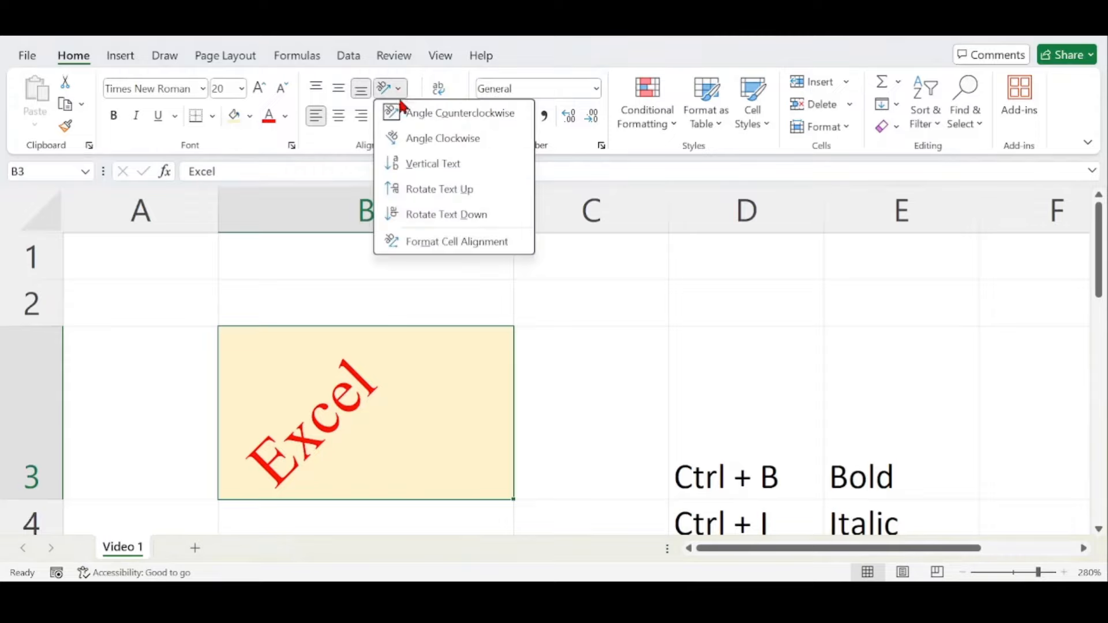
pyautogui.click(412, 137)
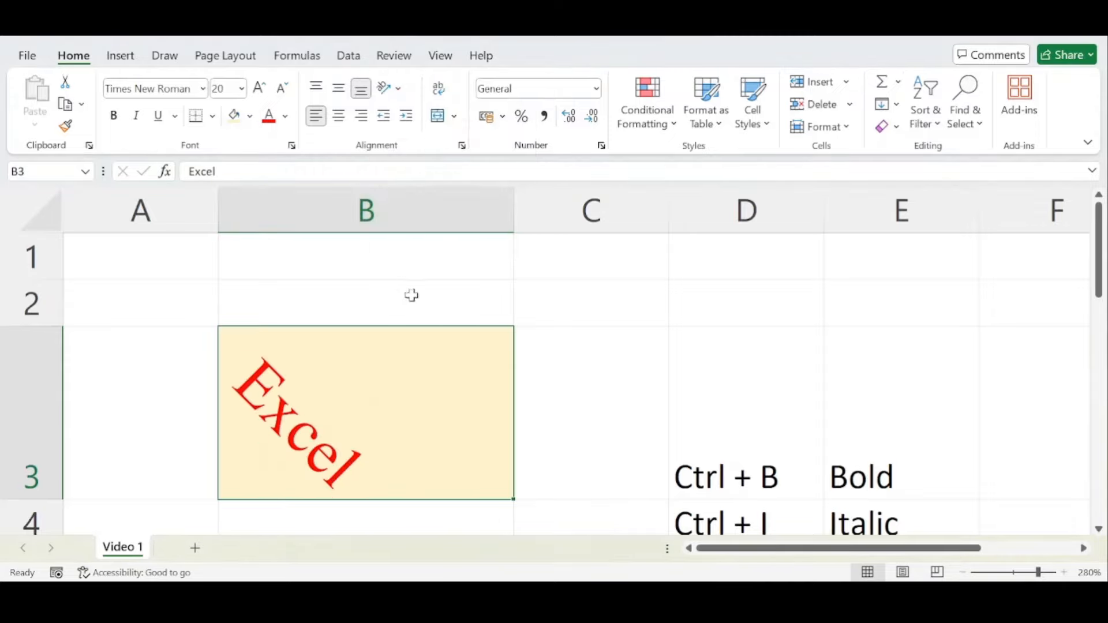
# Step: Set the Excel text in cell B3 to vertical text and switch it to Rotate Text Up
pyautogui.click(399, 91)
pyautogui.click(418, 163)
pyautogui.scroll(-1, 378, 328)
pyautogui.scroll(1, 386, 307)
pyautogui.keyDown('ctrl'); pyautogui.scroll(-3, 385, 307); pyautogui.keyUp('ctrl')
pyautogui.scroll(-6, 380, 307)
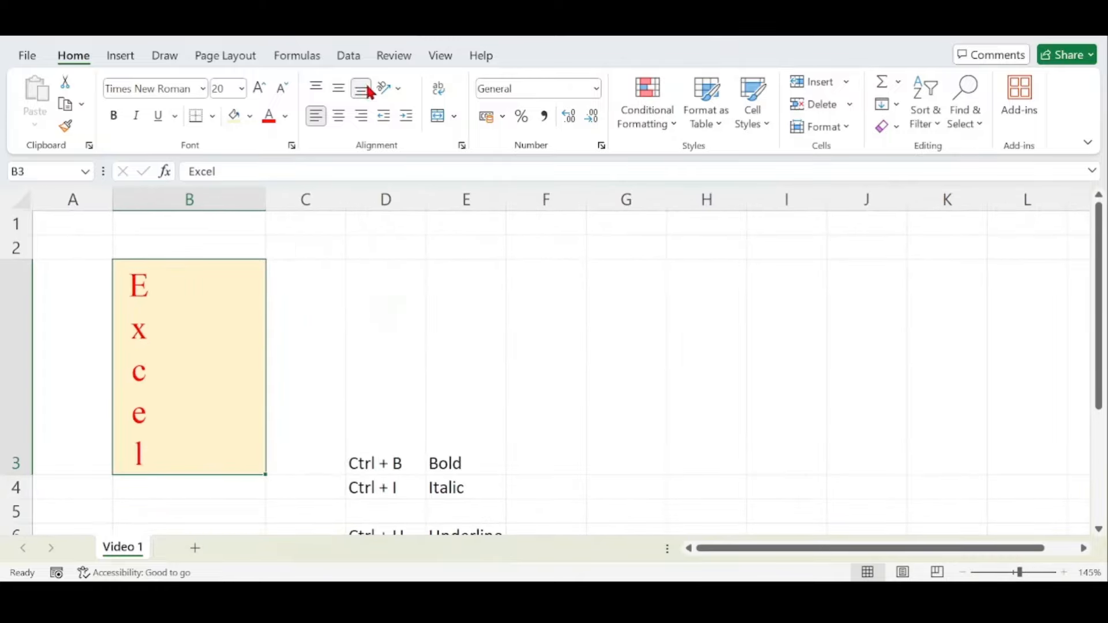
pyautogui.click(388, 90)
pyautogui.click(430, 190)
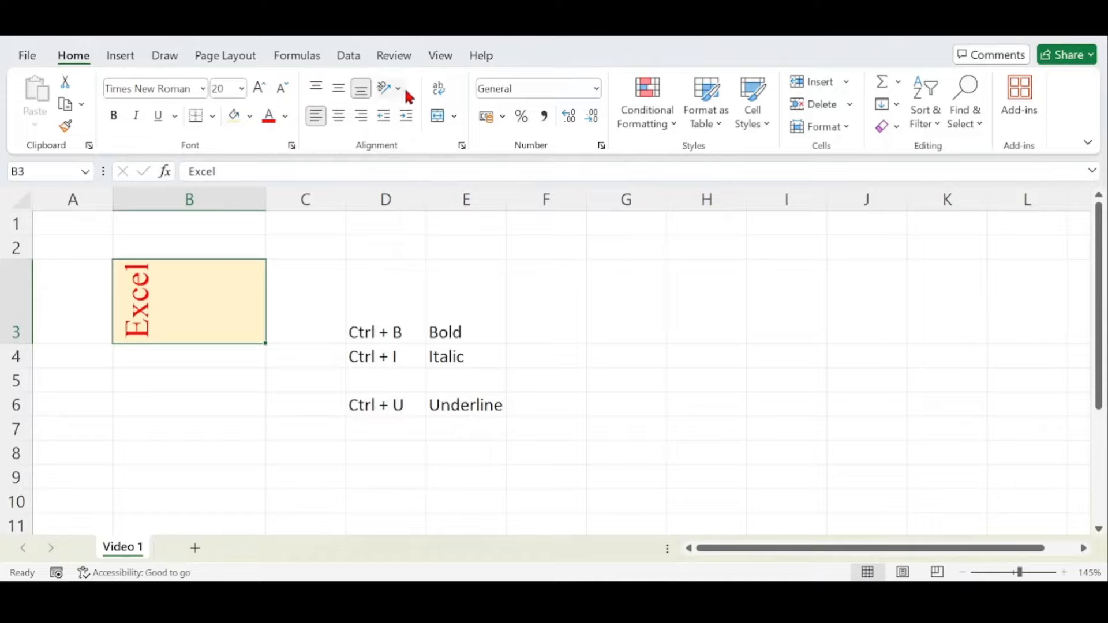
# Step: Rotate the Excel text in cell B3 down and make row 3 taller to fit the whole word
pyautogui.click(393, 88)
pyautogui.click(437, 215)
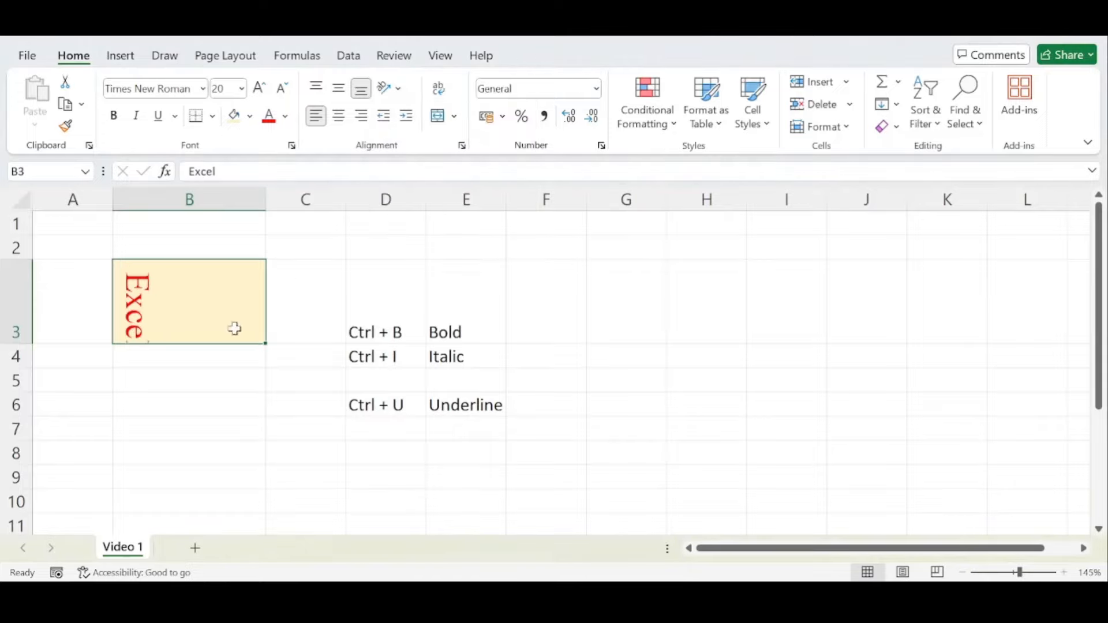
pyautogui.moveTo(11, 344); pyautogui.dragTo(10, 369)
pyautogui.click(395, 94)
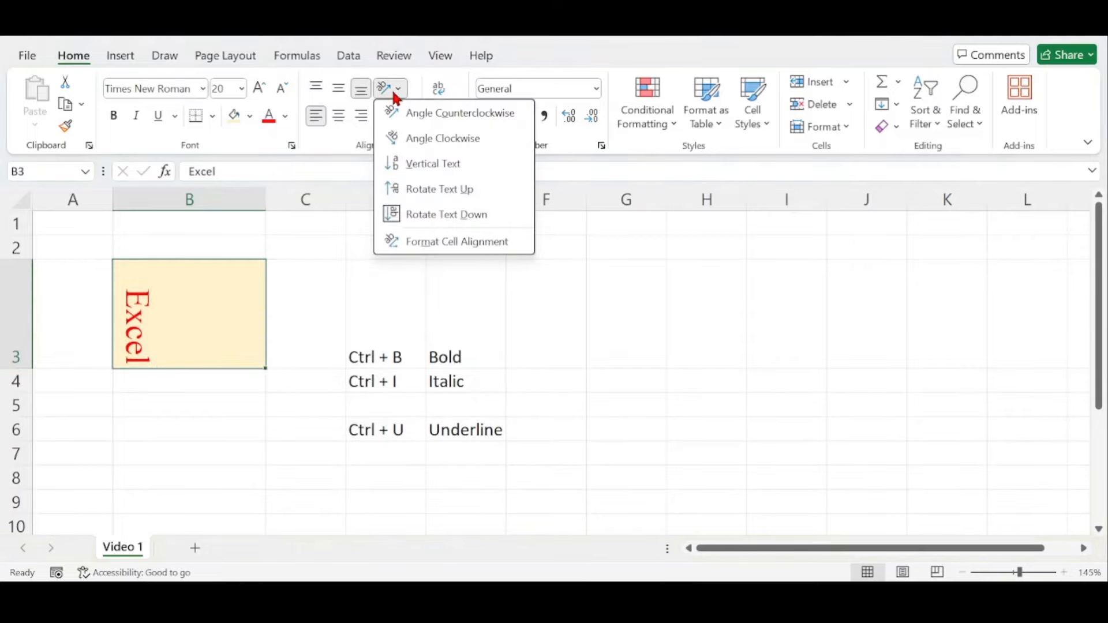
pyautogui.click(248, 312)
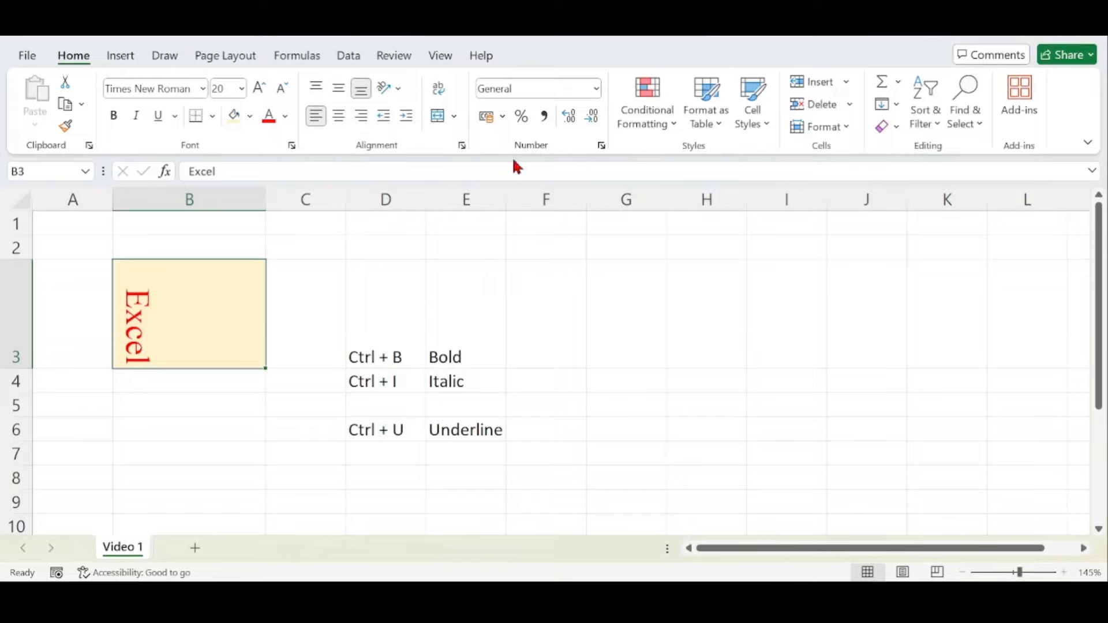
pyautogui.click(454, 117)
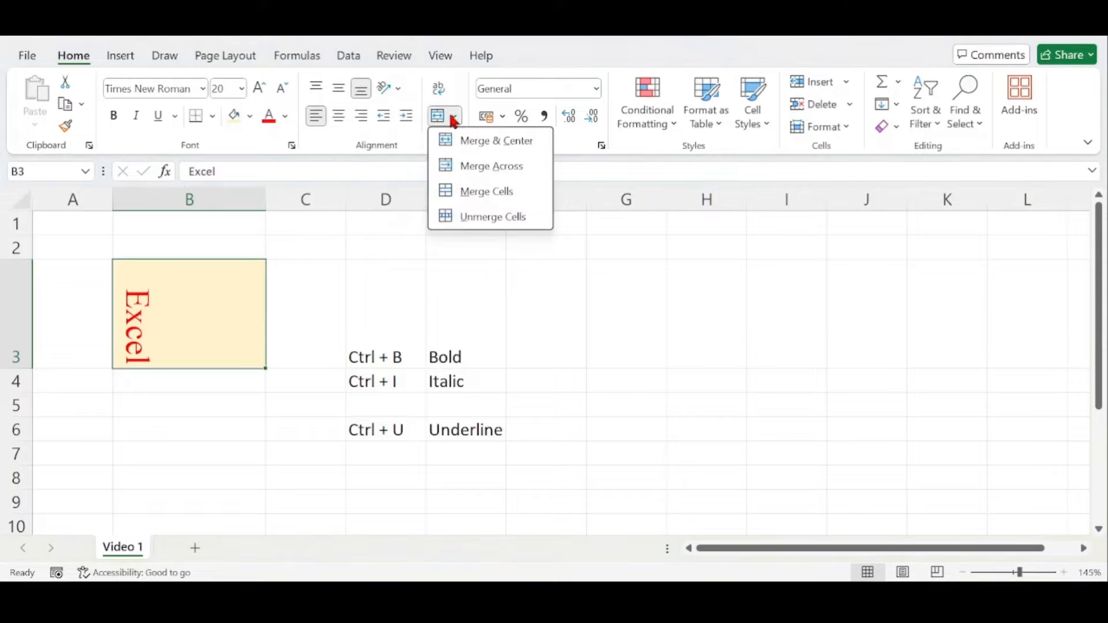
pyautogui.click(361, 254)
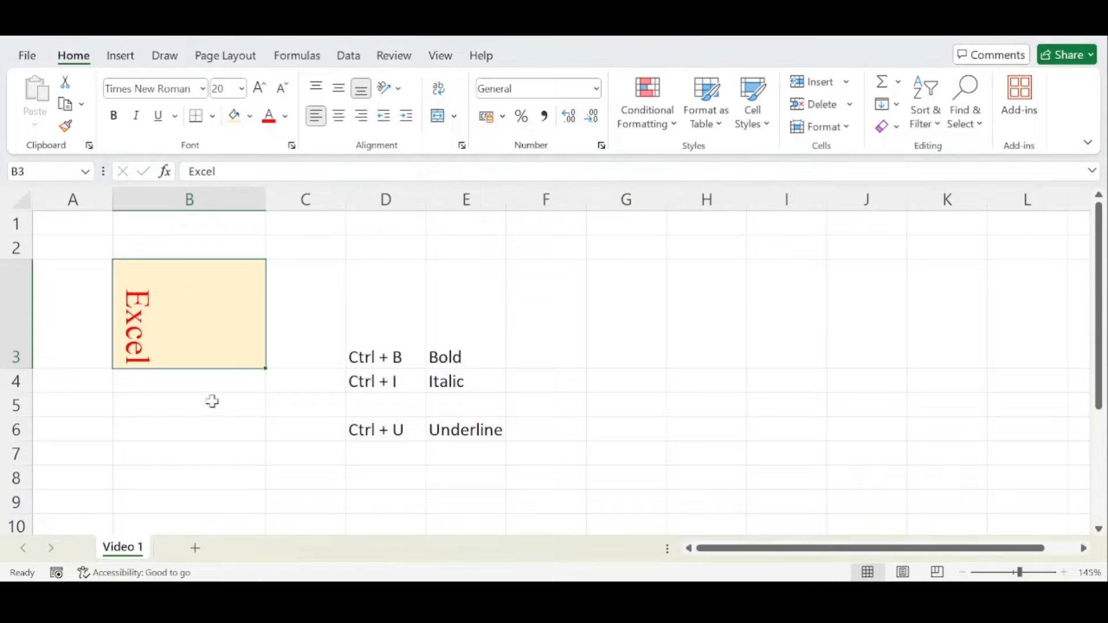
# Step: Add a new sheet and enter the title "Student Details for the AY 2024-25" in cell A1
pyautogui.click(196, 548)
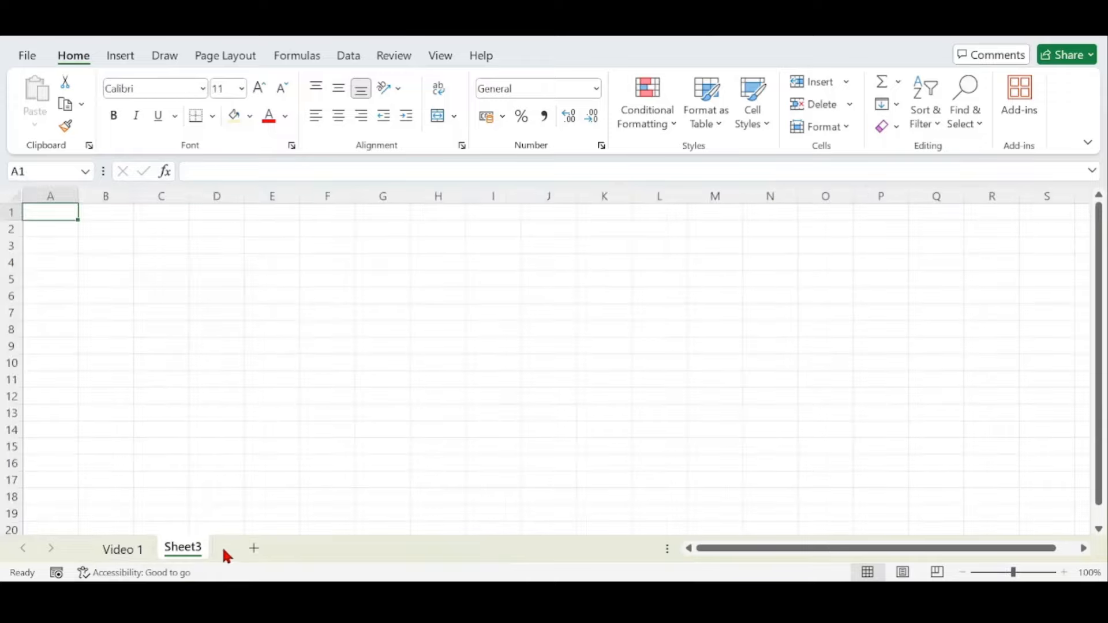
pyautogui.scroll(4, 30, 274)
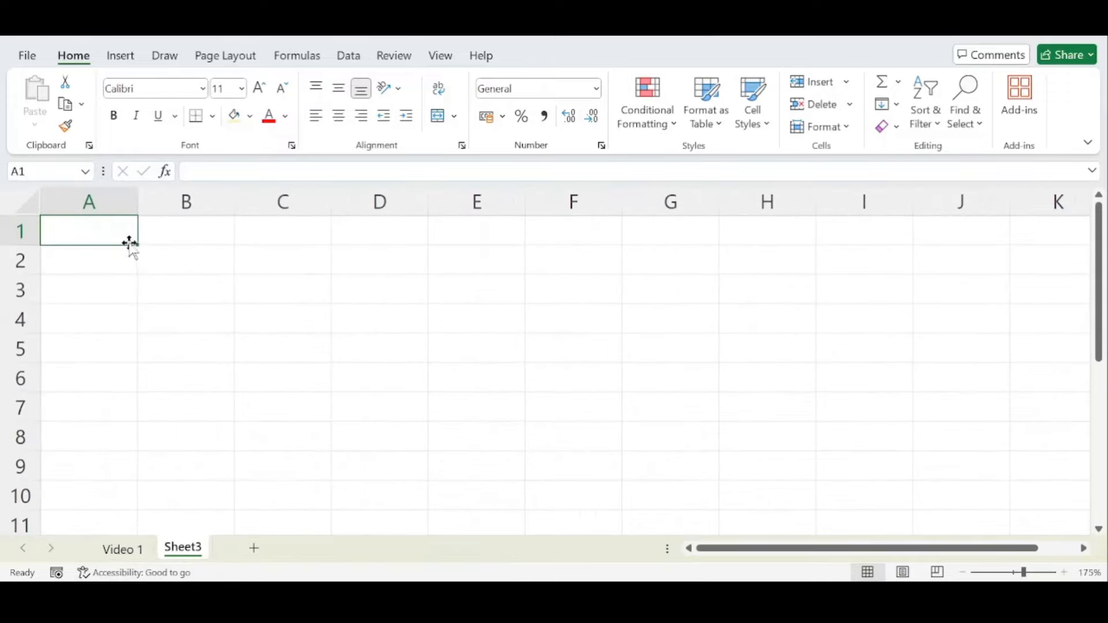
pyautogui.write('Studnt')
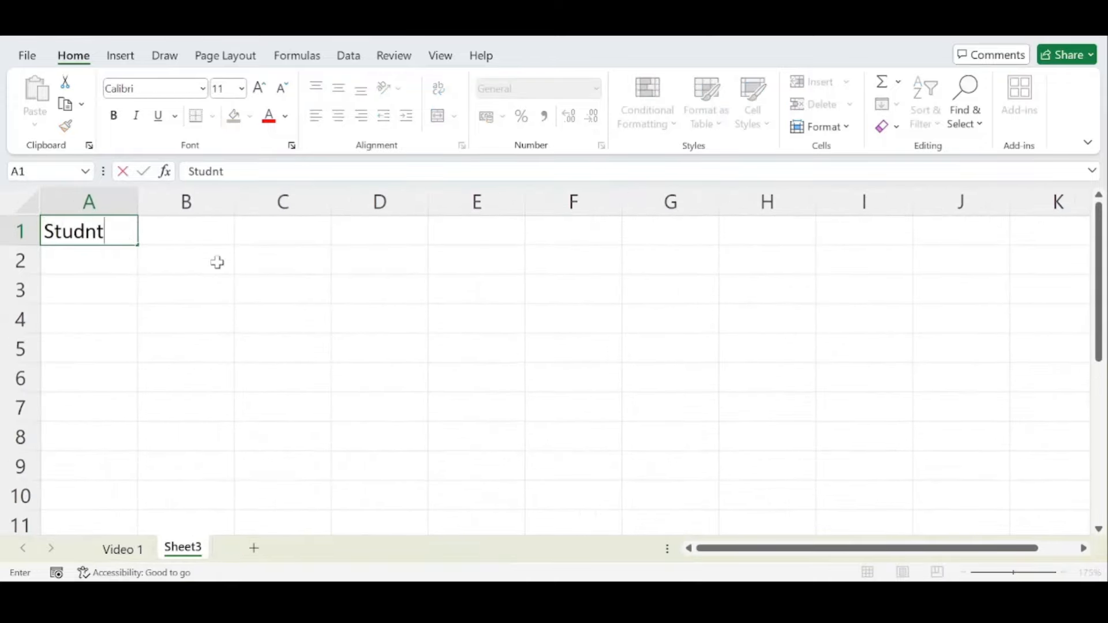
pyautogui.press('BackSpace')
pyautogui.press('BackSpace')
pyautogui.write('ent Details for the AY ')
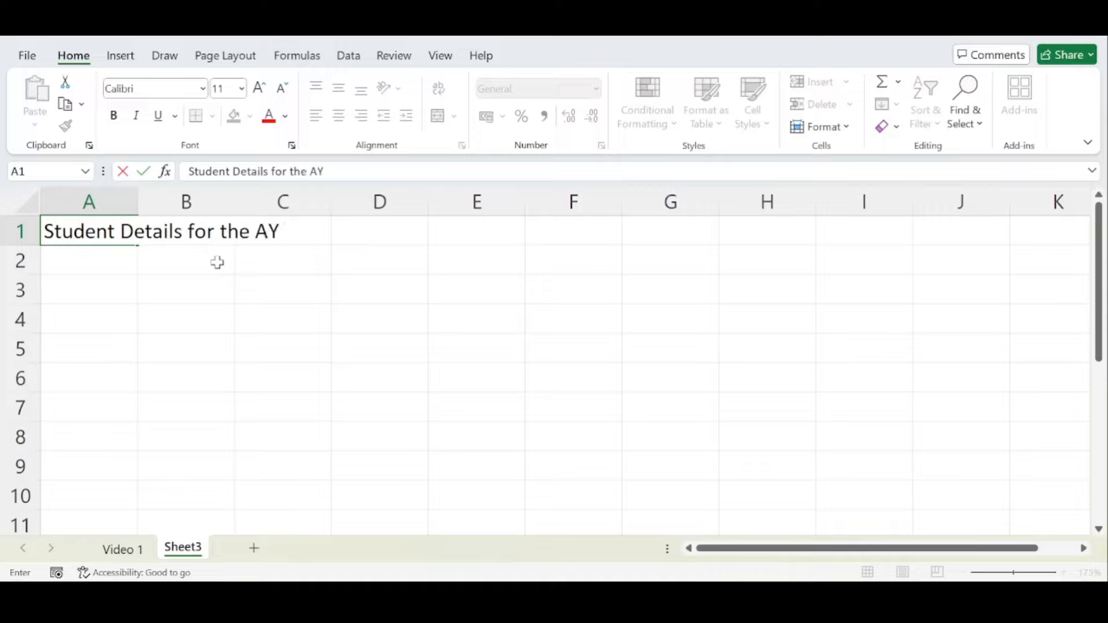
pyautogui.write('2024-')
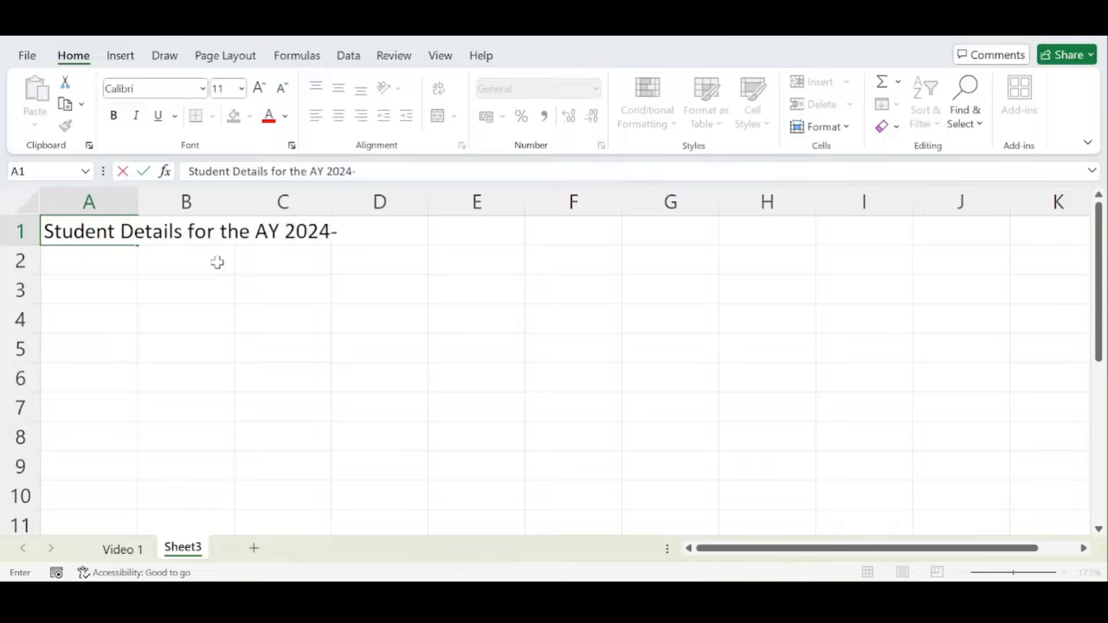
pyautogui.write('25')
pyautogui.press('Return')
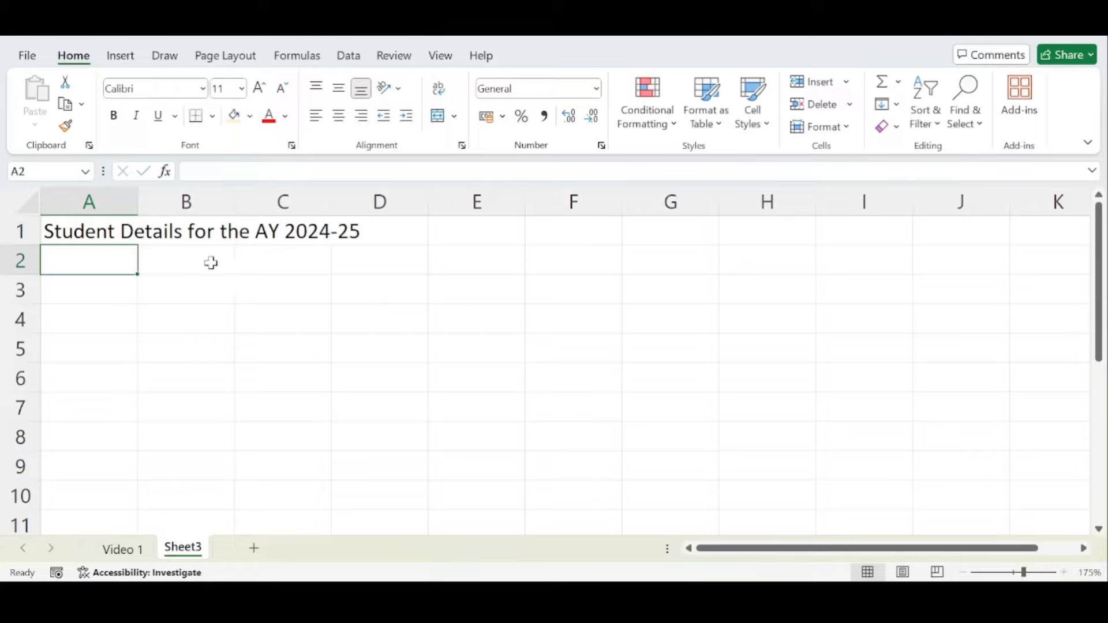
# Step: Enter the column headers Sl No., Reg No and Name in cells A2 to C2
pyautogui.click(186, 267)
pyautogui.click(114, 257)
pyautogui.write('S')
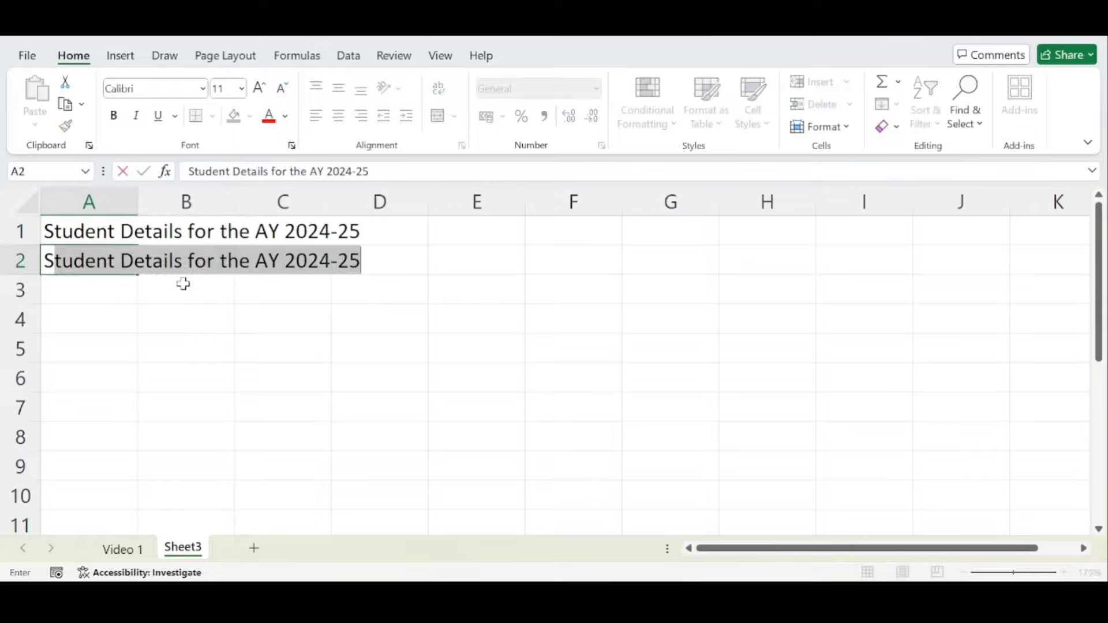
pyautogui.write('l No.')
pyautogui.press('Tab')
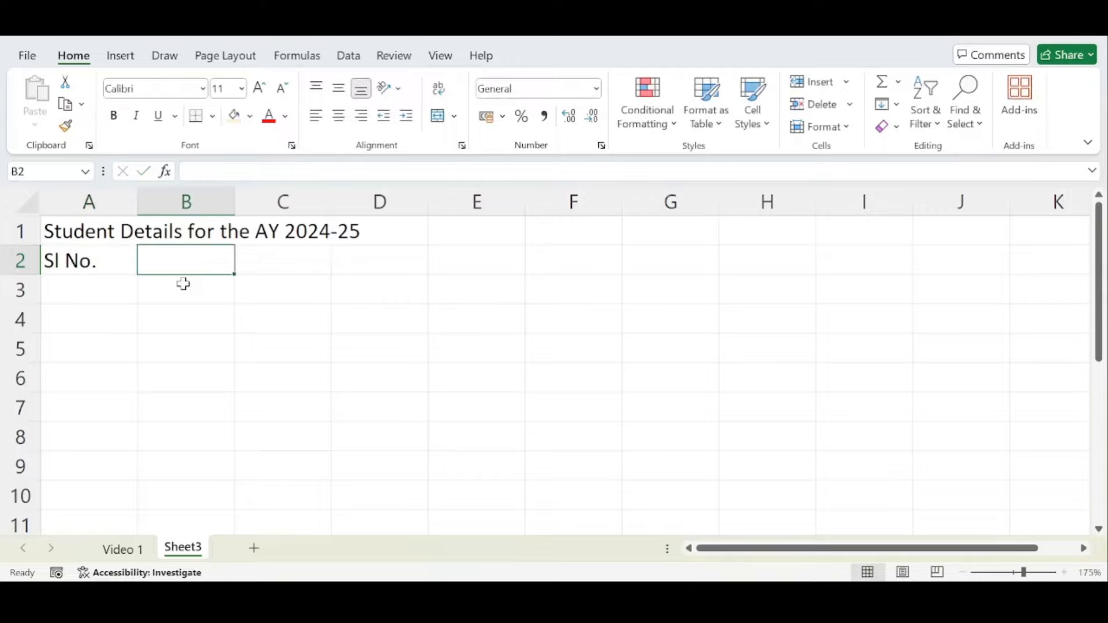
pyautogui.write('Reg No')
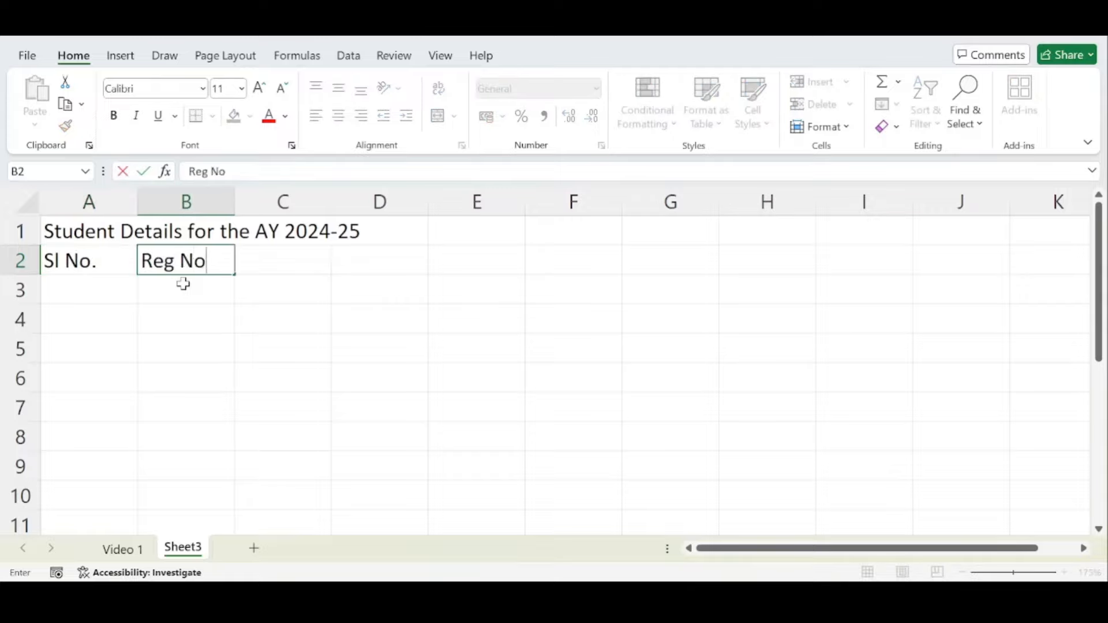
pyautogui.press('Tab')
pyautogui.write('Name')
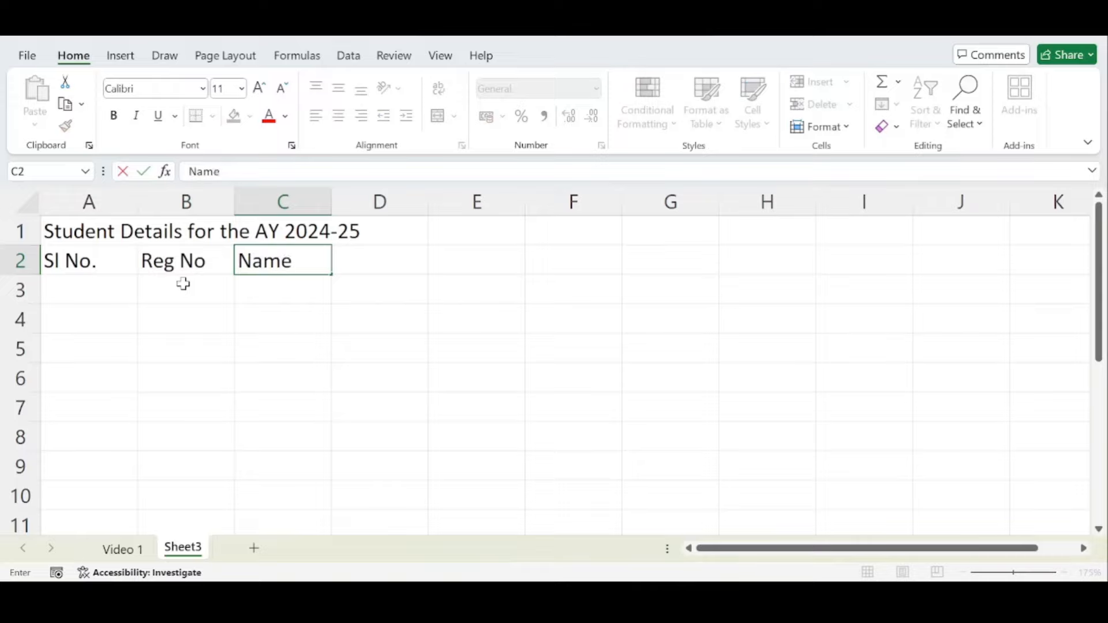
pyautogui.press('Tab')
# Step: Enter the column headers Class and Ph No. in cells D2 and E2
pyautogui.write('Class')
pyautogui.press('Tab')
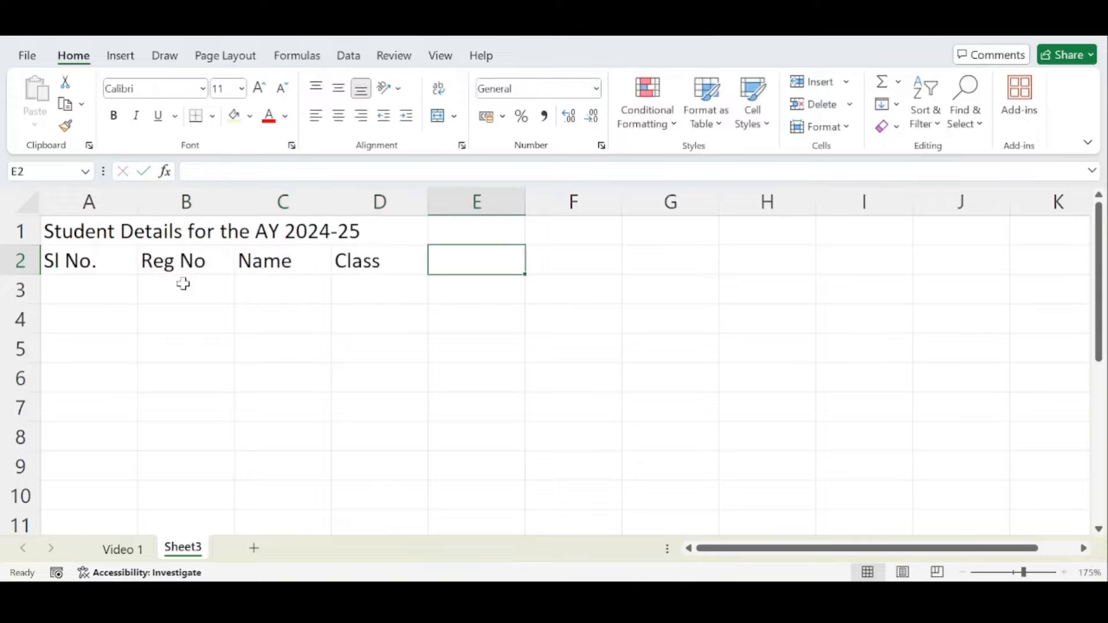
pyautogui.write('PhPh N')
pyautogui.write('i')
pyautogui.press('BackSpace')
pyautogui.write('o.')
pyautogui.click(222, 355)
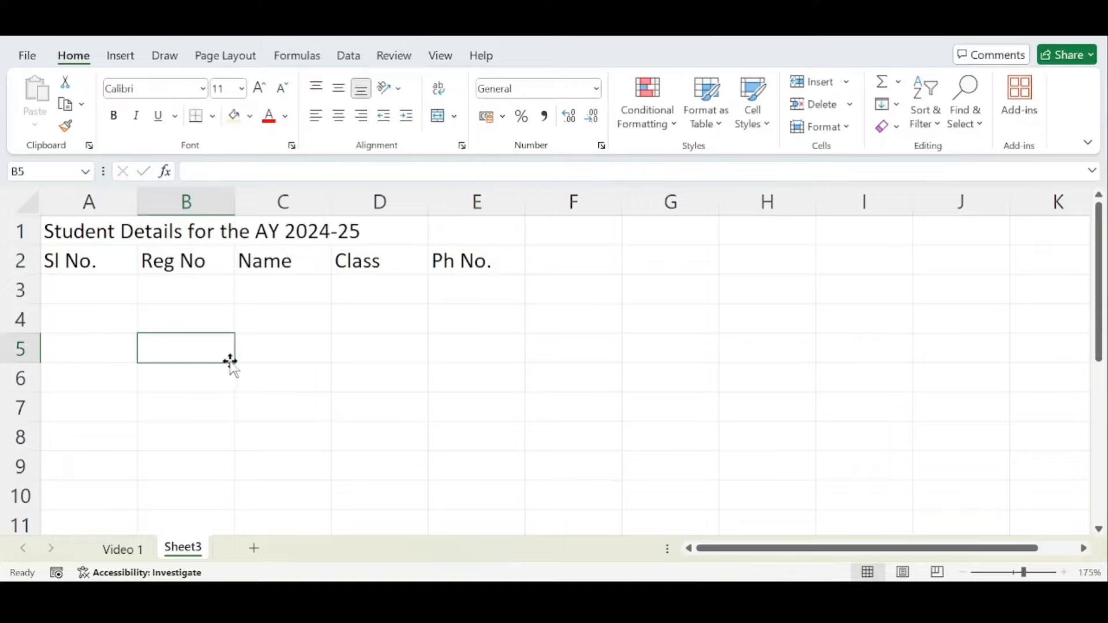
# Step: Merge and center the student details title across cells A1 to E1
pyautogui.moveTo(86, 230); pyautogui.dragTo(365, 243)
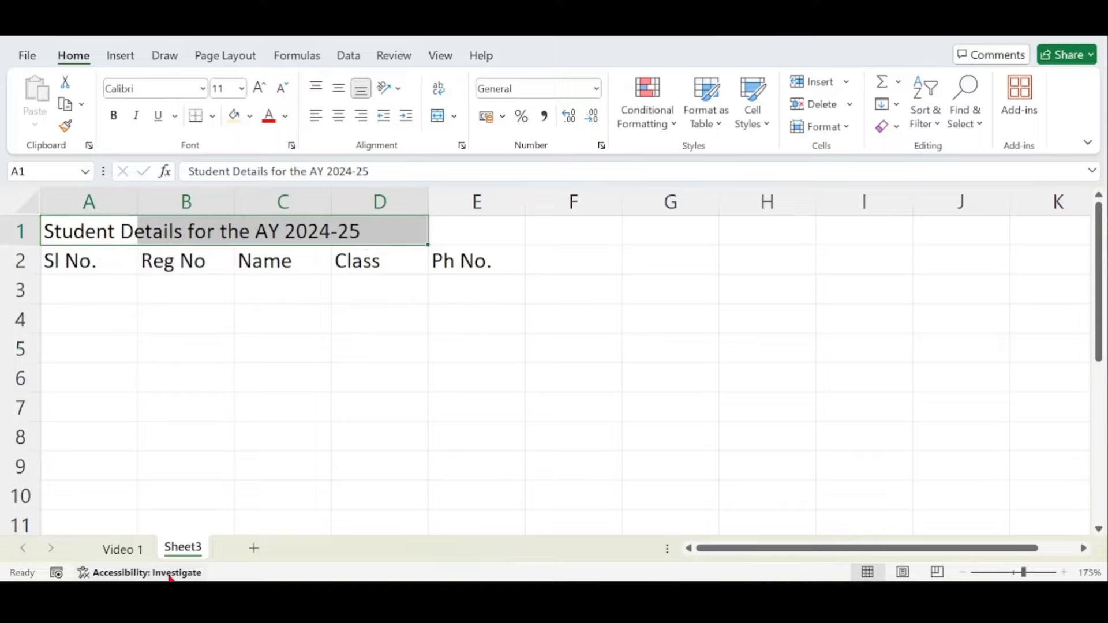
pyautogui.click(230, 467)
pyautogui.moveTo(82, 230); pyautogui.dragTo(481, 234)
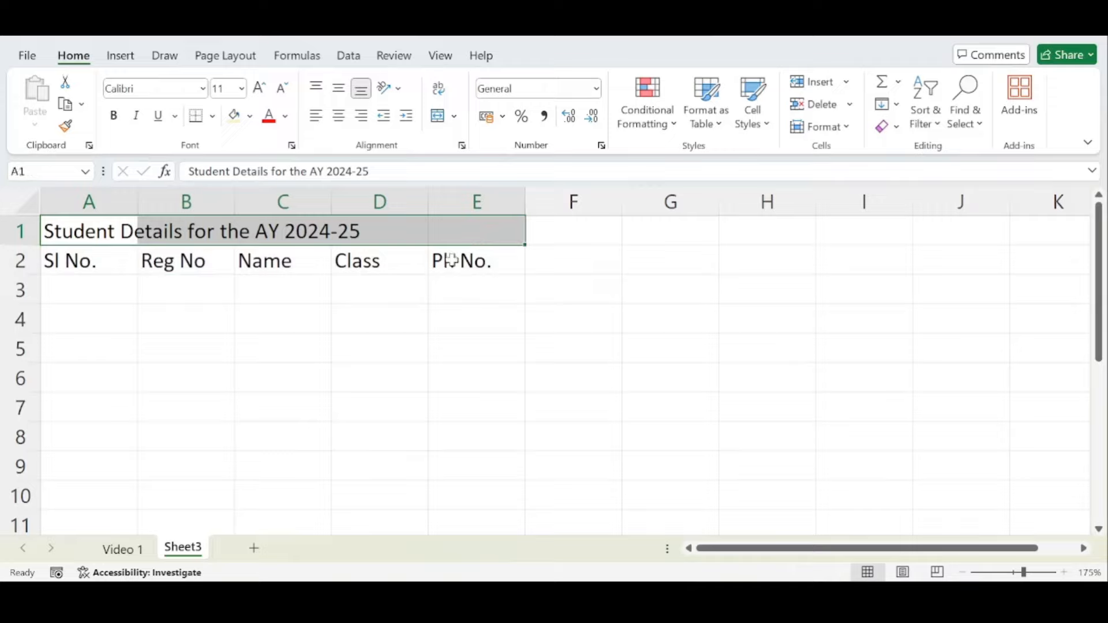
pyautogui.click(321, 309)
pyautogui.moveTo(74, 230); pyautogui.dragTo(464, 242)
pyautogui.click(434, 116)
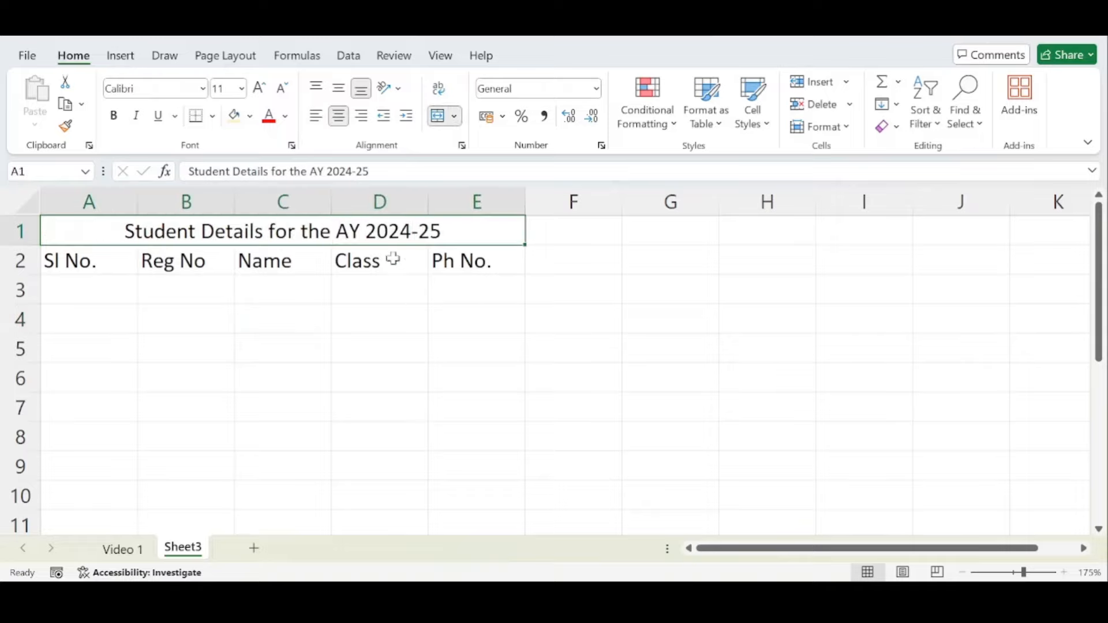
pyautogui.click(374, 296)
pyautogui.click(352, 231)
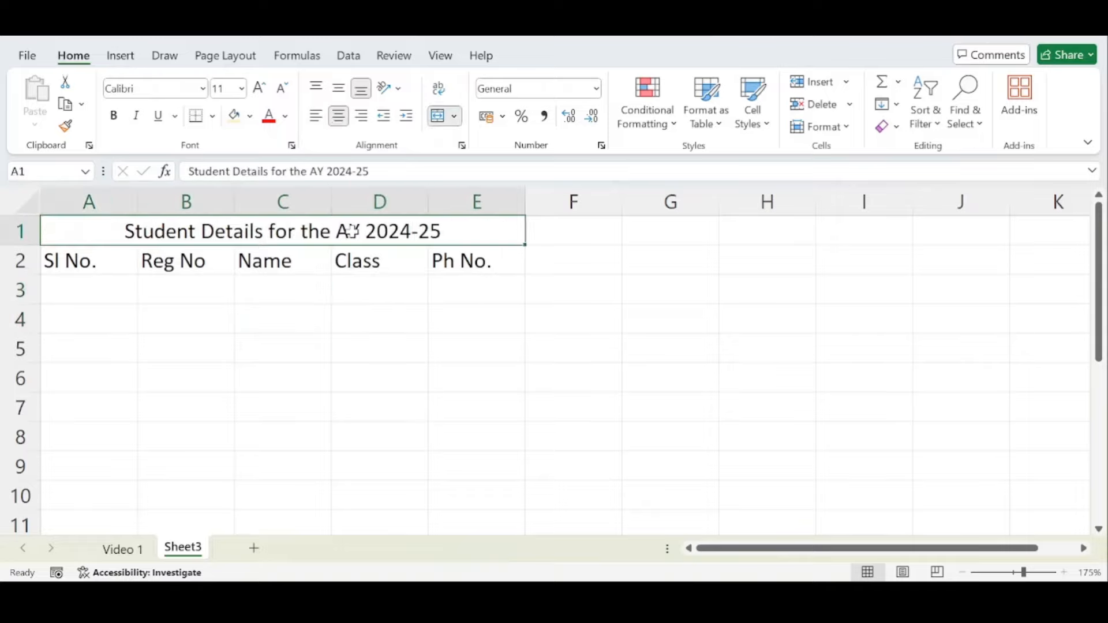
# Step: Delete the title text from the merged cell above the column headers
pyautogui.click(317, 317)
pyautogui.click(74, 235)
pyautogui.press('Delete')
pyautogui.click(431, 337)
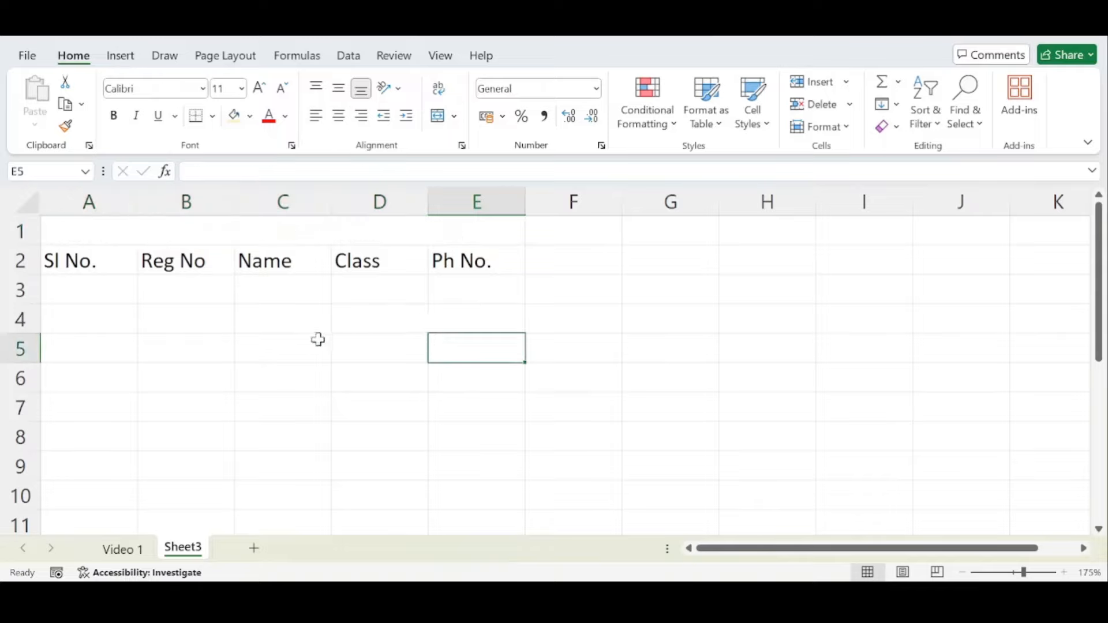
# Step: Enter the title "Student Details for the AY 2024-25" in the merged cell A1 above the column headers
pyautogui.keyDown('ctrl'); pyautogui.scroll(8, 121, 243); pyautogui.keyUp('ctrl')
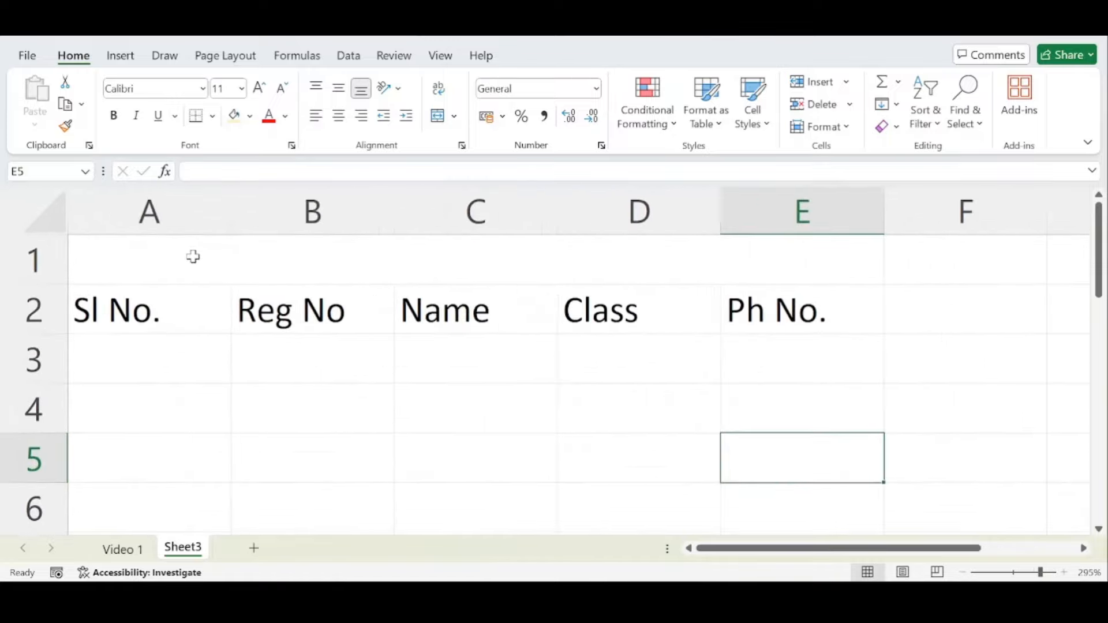
pyautogui.keyDown('ctrl'); pyautogui.scroll(1, 192, 256); pyautogui.keyUp('ctrl')
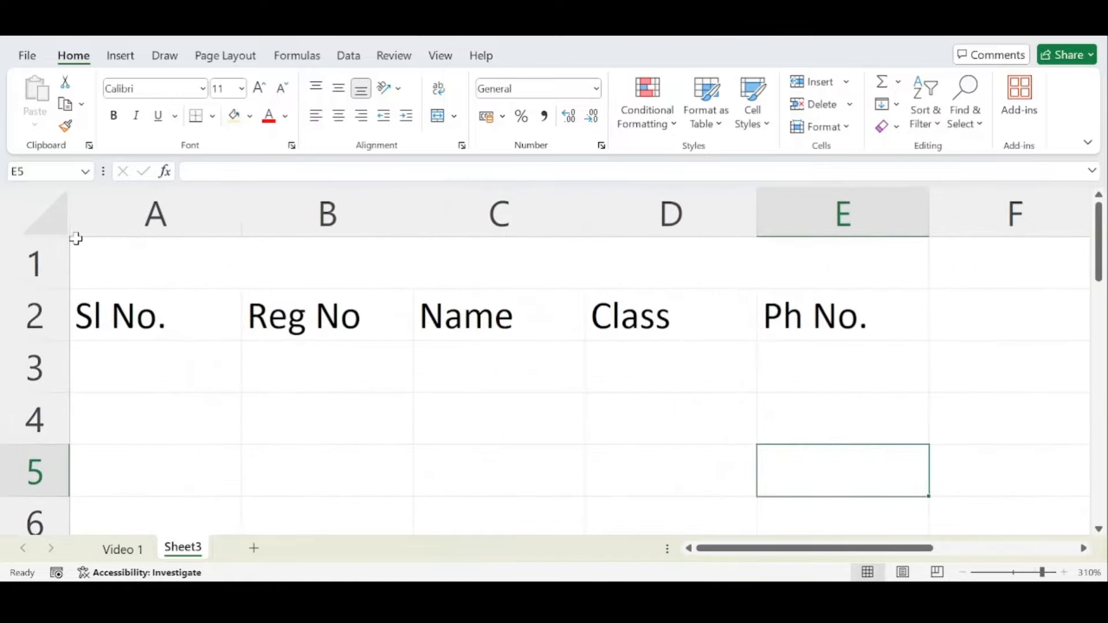
pyautogui.moveTo(154, 255); pyautogui.dragTo(728, 278)
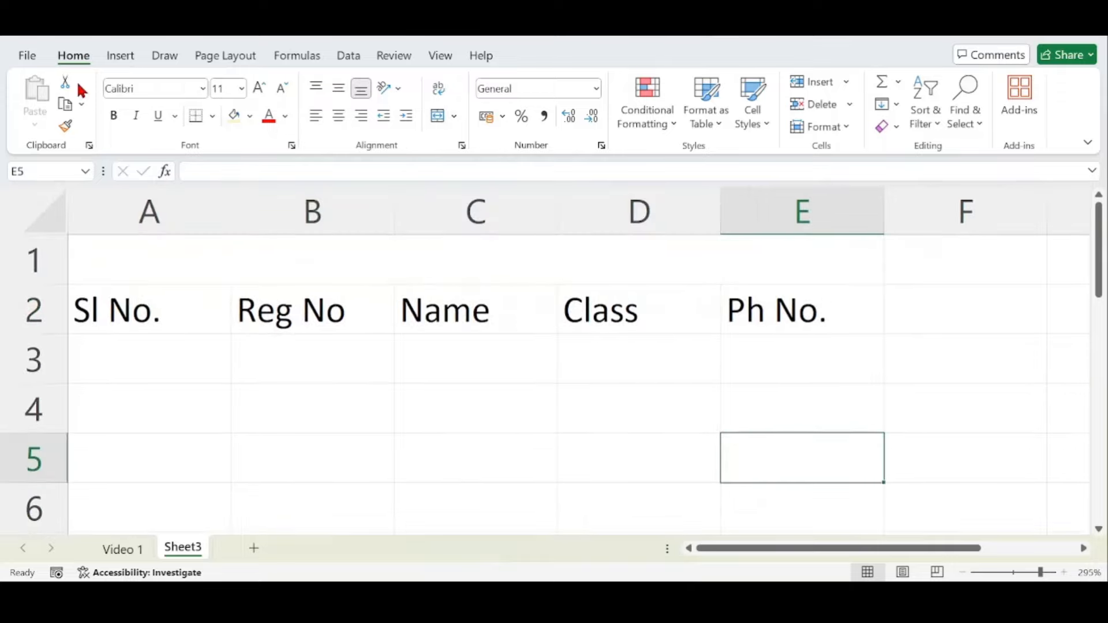
pyautogui.keyDown('ctrl'); pyautogui.scroll(-1, 195, 92); pyautogui.keyUp('ctrl')
pyautogui.click(272, 266)
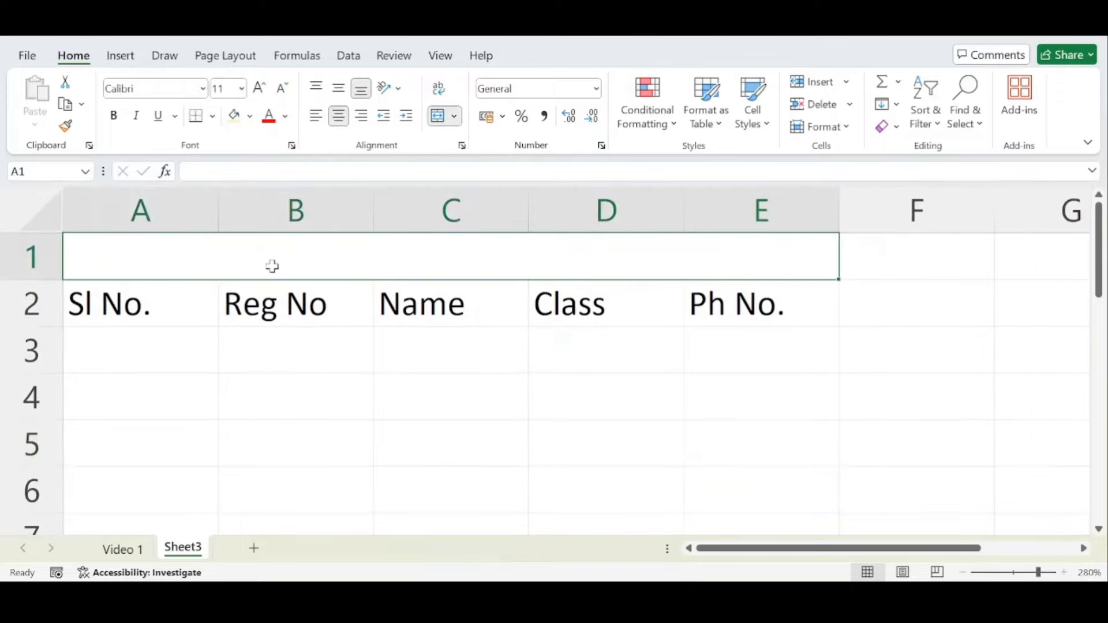
pyautogui.write('Student')
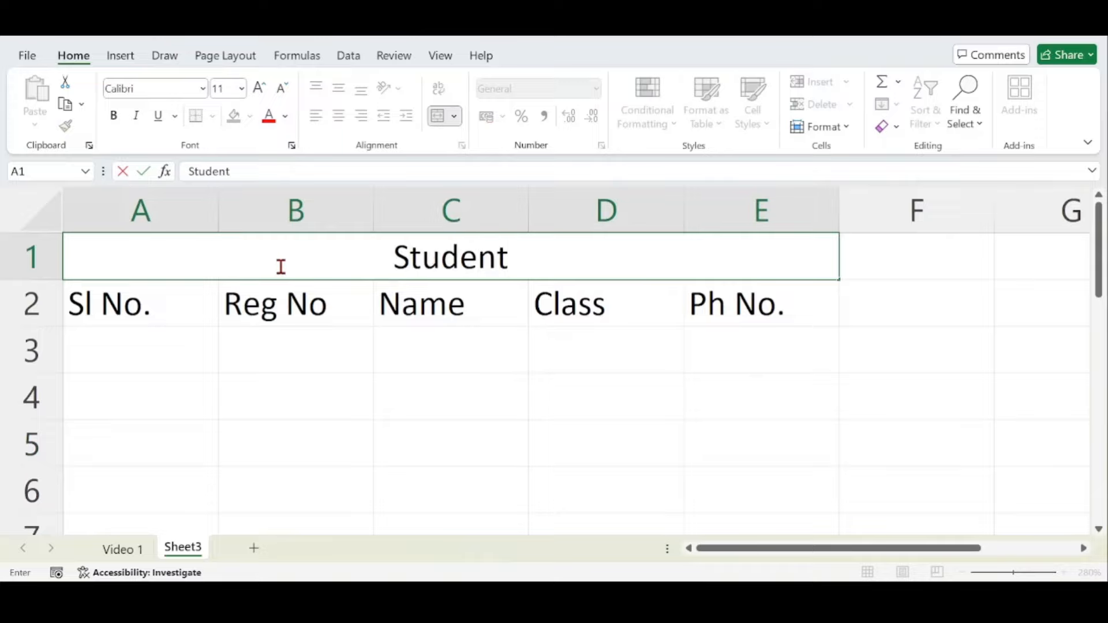
pyautogui.write(' Details fo')
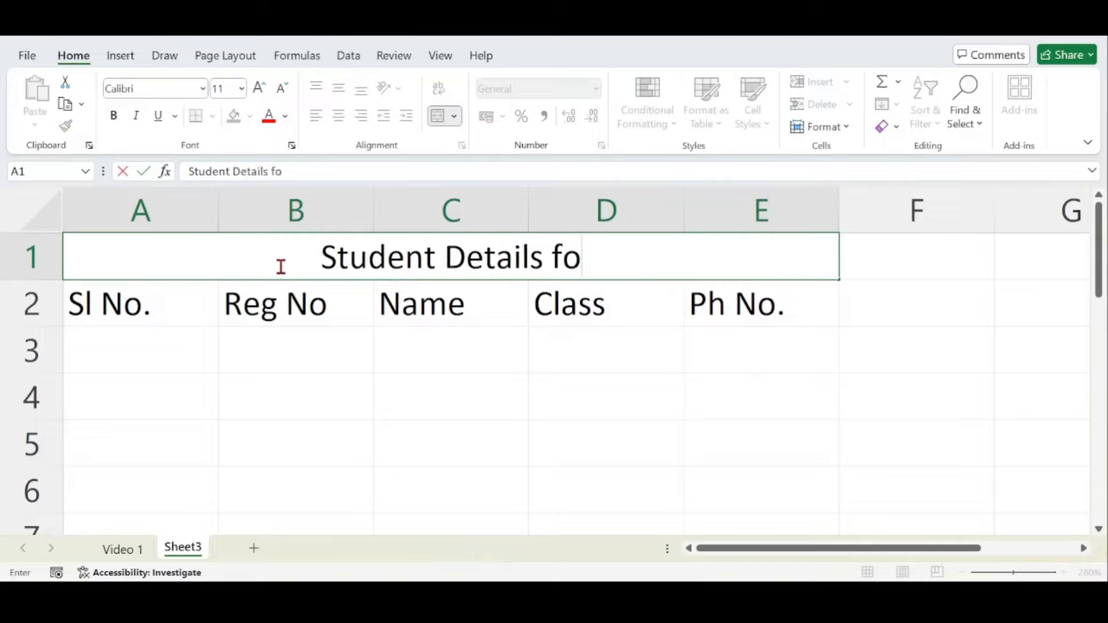
pyautogui.write('r the AY 2024-25')
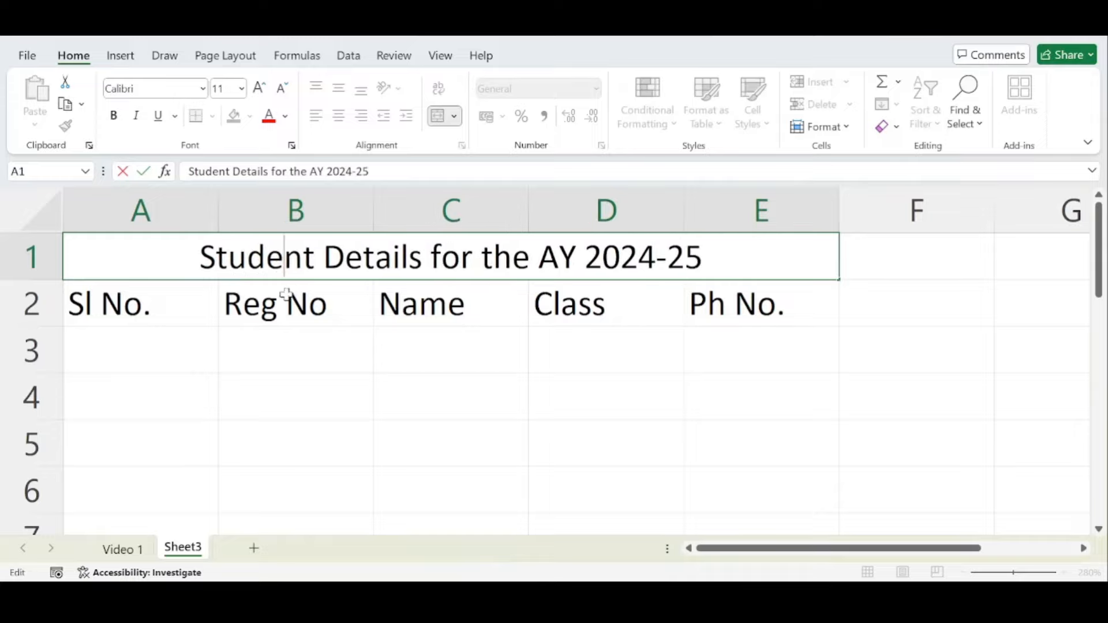
pyautogui.click(285, 350)
# Step: Center the column headers in cells A2 to E2 horizontally and make the title above them bold
pyautogui.scroll(-1, 267, 347)
pyautogui.click(101, 297)
pyautogui.moveTo(101, 297); pyautogui.dragTo(698, 297)
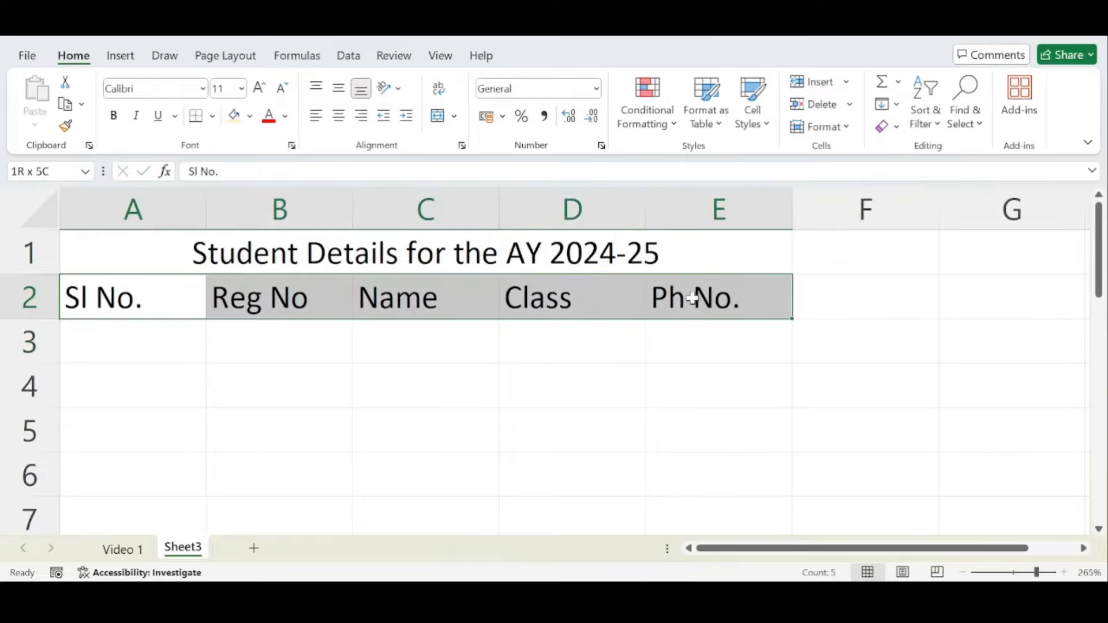
pyautogui.click(340, 117)
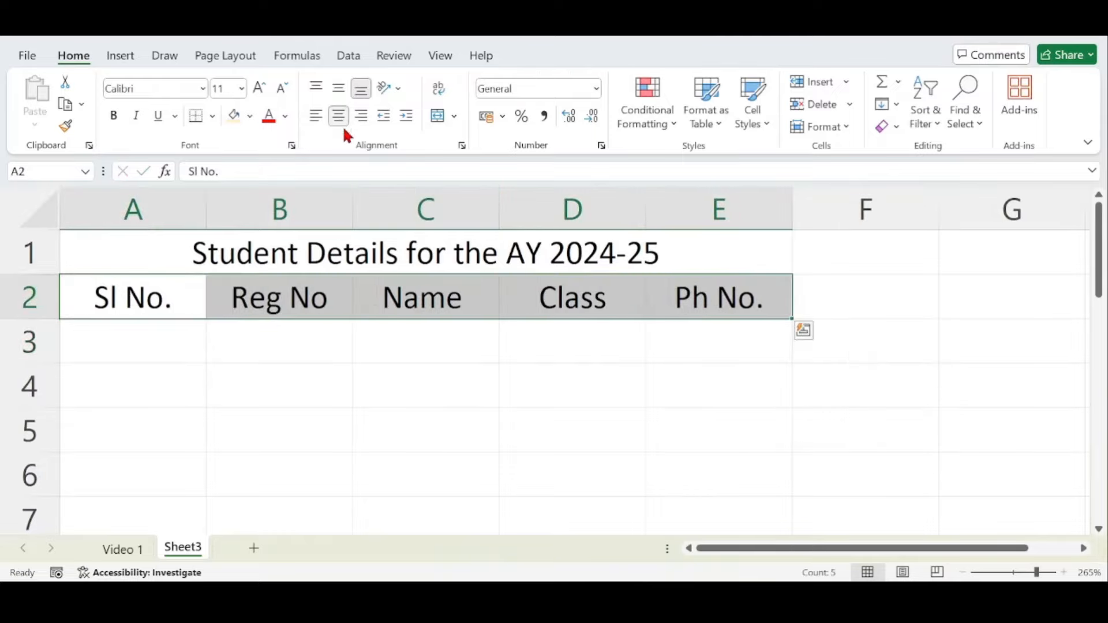
pyautogui.click(429, 253)
pyautogui.click(127, 115)
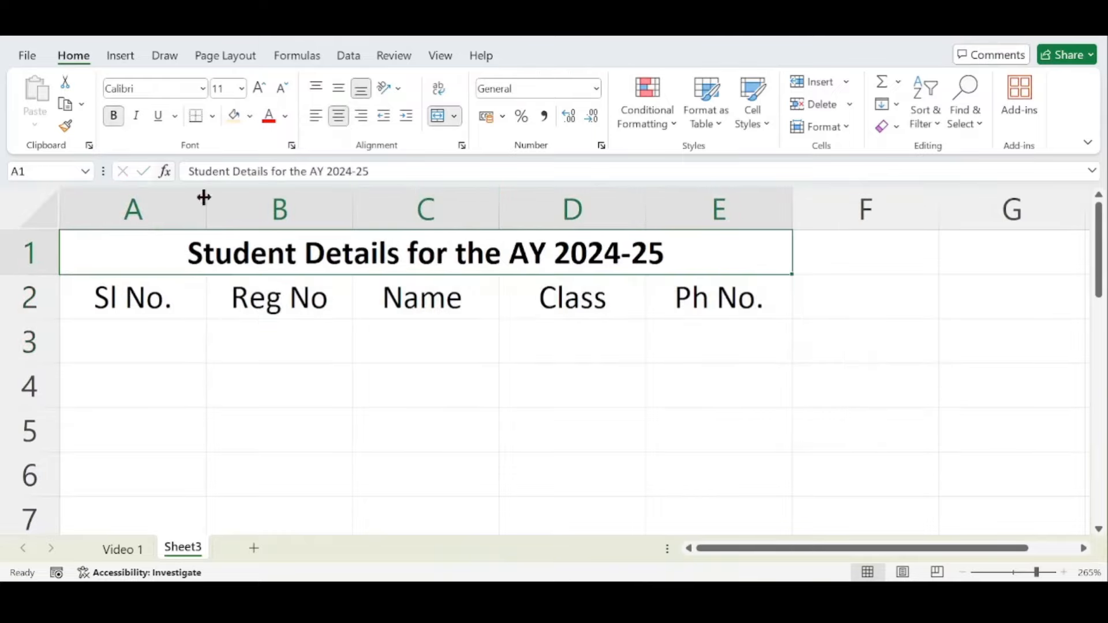
pyautogui.click(297, 322)
pyautogui.scroll(-3, 306, 327)
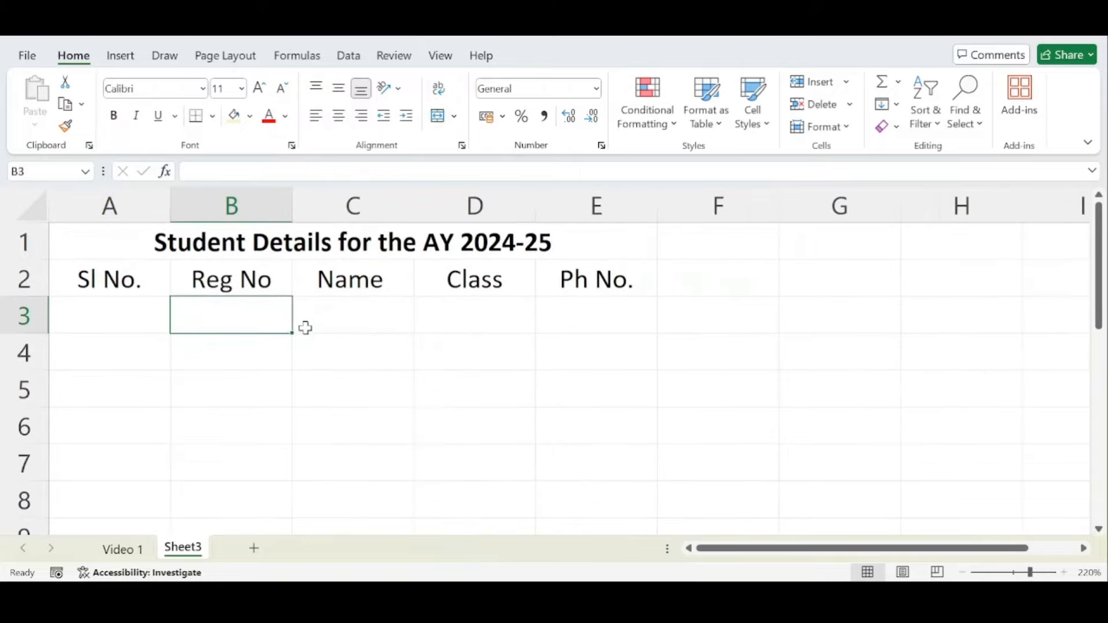
pyautogui.scroll(-1, 305, 328)
pyautogui.scroll(1, 265, 317)
pyautogui.scroll(-1, 261, 314)
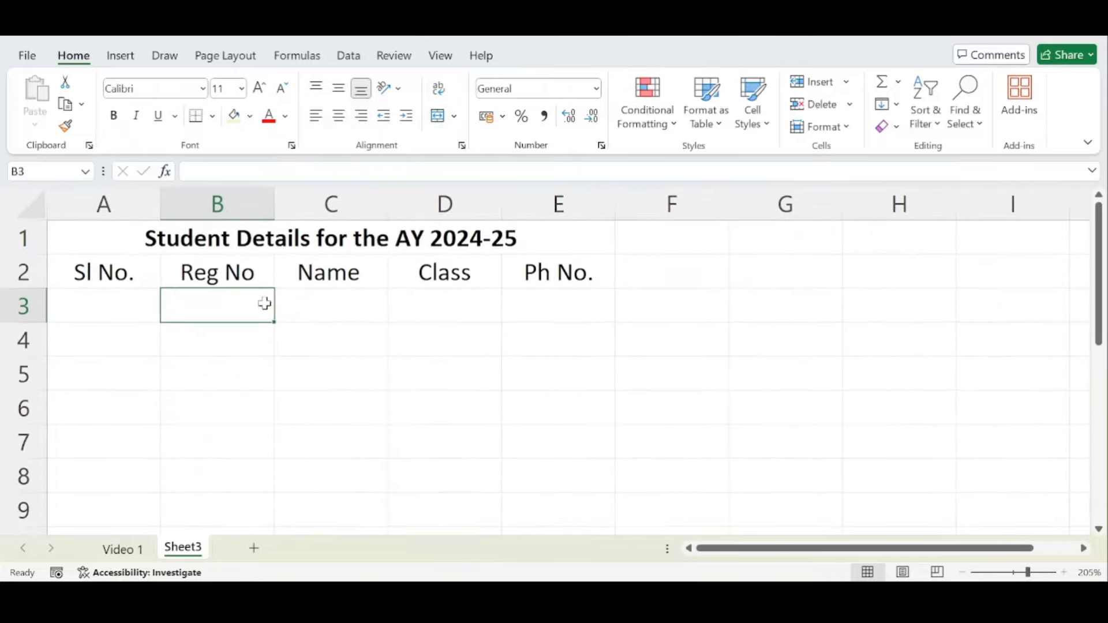
pyautogui.moveTo(312, 239); pyautogui.dragTo(314, 271)
pyautogui.click(308, 301)
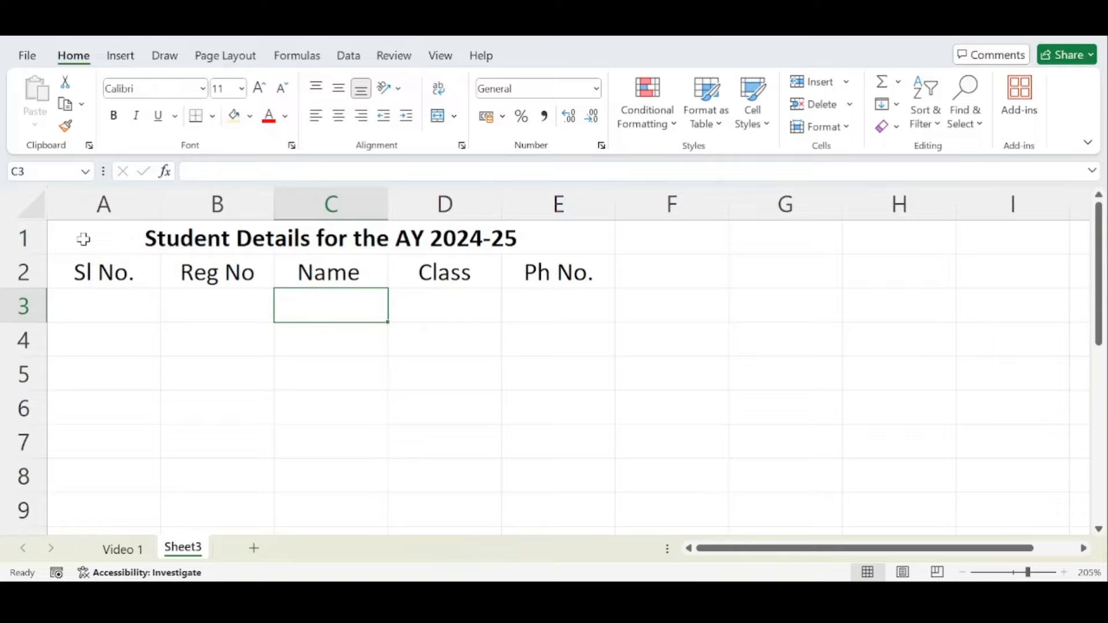
# Step: Unmerge the title cell in row 1 back into the separate cells A1 to E1
pyautogui.moveTo(139, 247); pyautogui.dragTo(474, 243)
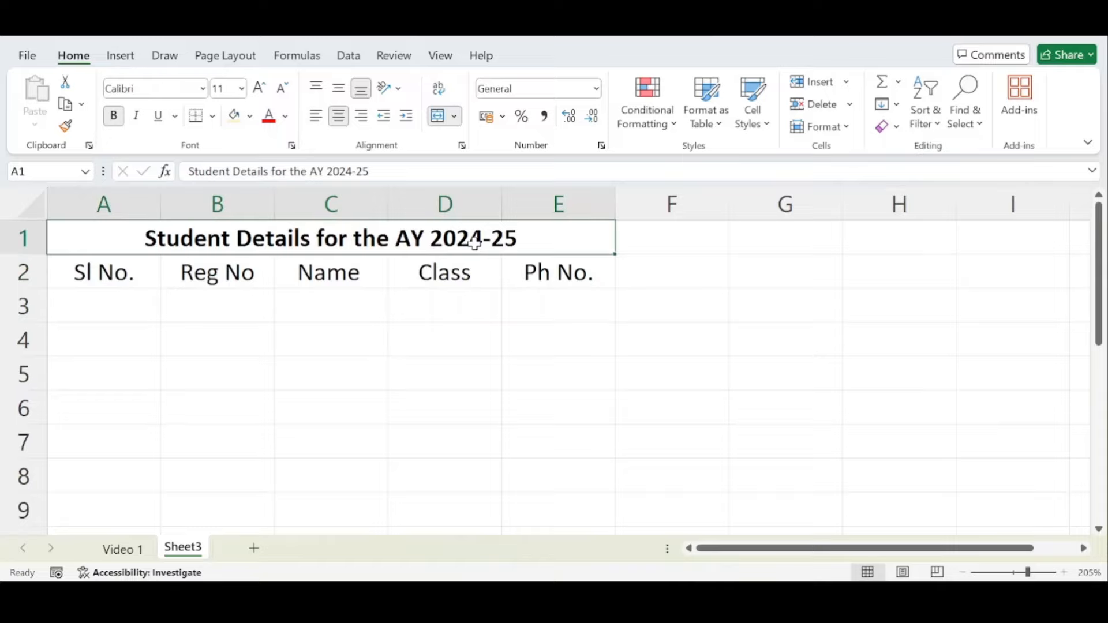
pyautogui.click(442, 117)
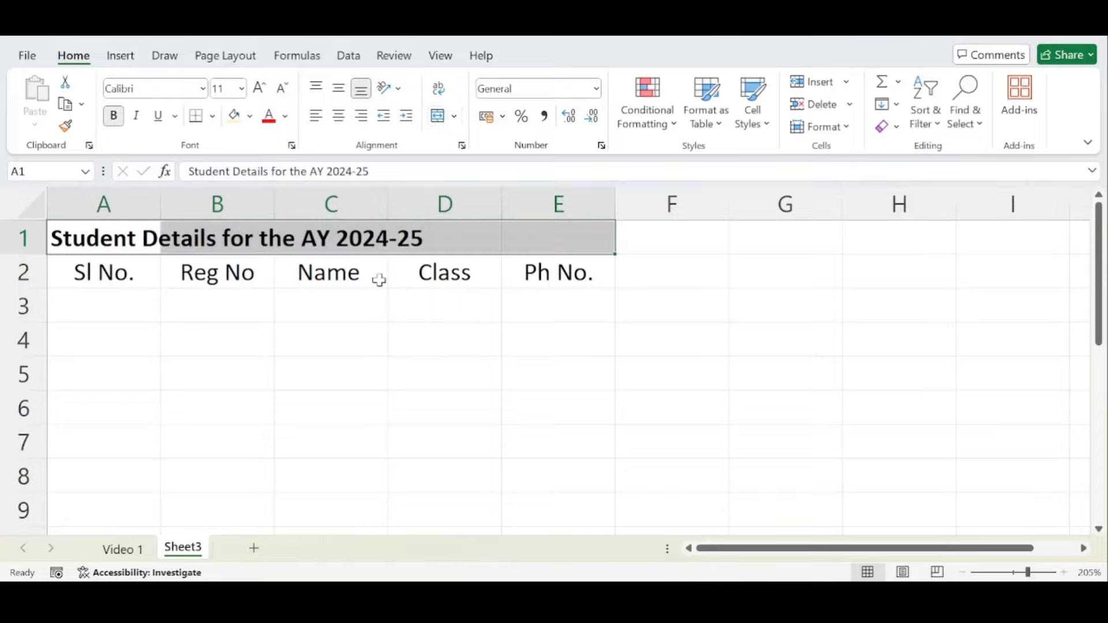
pyautogui.click(340, 332)
# Step: Delete the student details title from cell A1
pyautogui.click(141, 236)
pyautogui.click(196, 231)
pyautogui.click(127, 237)
pyautogui.press('Delete')
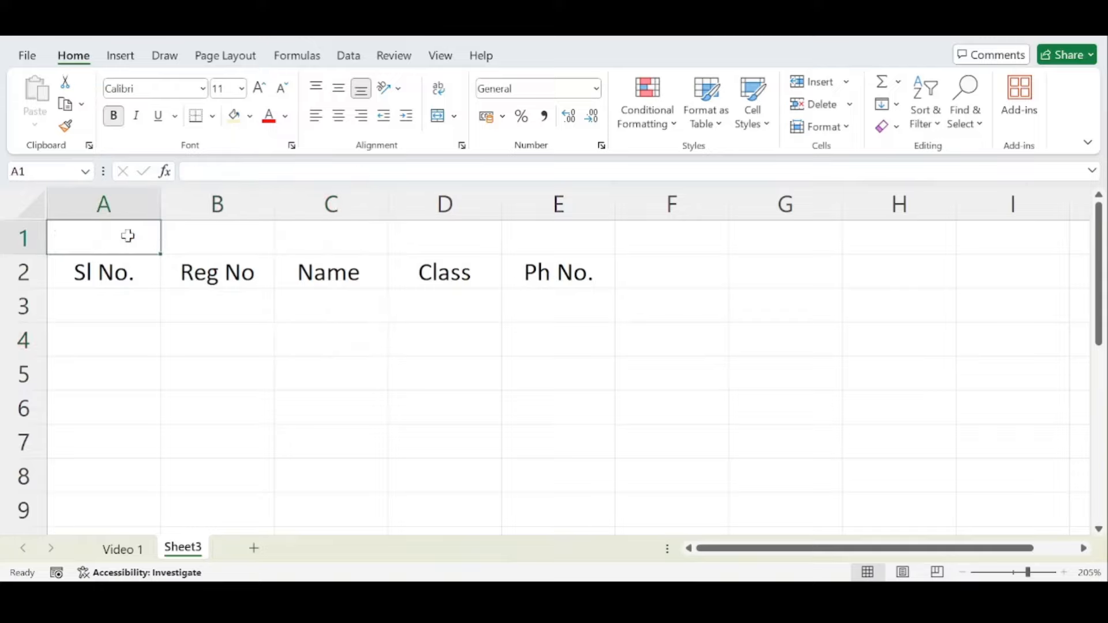
pyautogui.press('Down')
pyautogui.press('Down')
# Step: Merge and center the empty cells A1 to E1 above the column headers
pyautogui.scroll(2, 100, 251)
pyautogui.moveTo(100, 241); pyautogui.dragTo(633, 262)
pyautogui.click(634, 315)
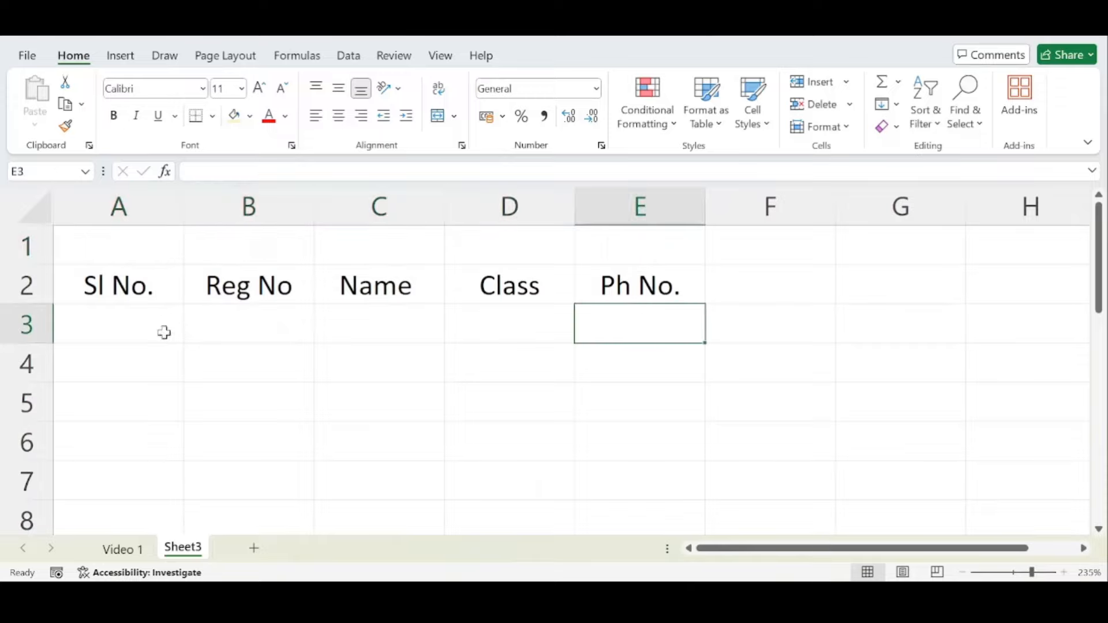
pyautogui.moveTo(123, 247); pyautogui.dragTo(657, 243)
pyautogui.hotkey('ctrl', 'b')
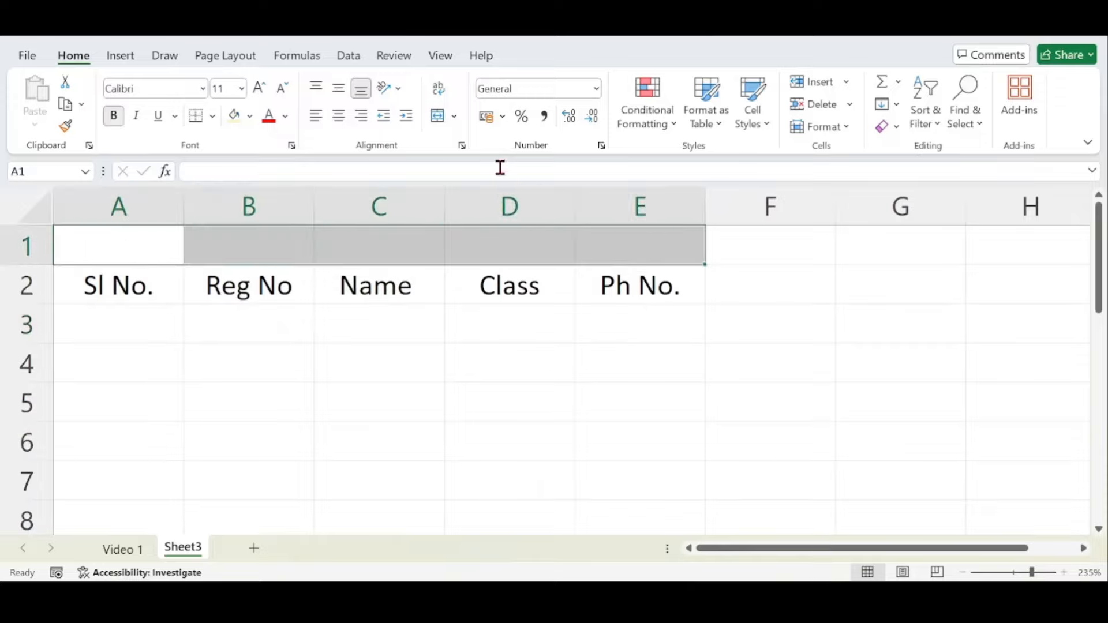
pyautogui.click(441, 122)
pyautogui.click(469, 338)
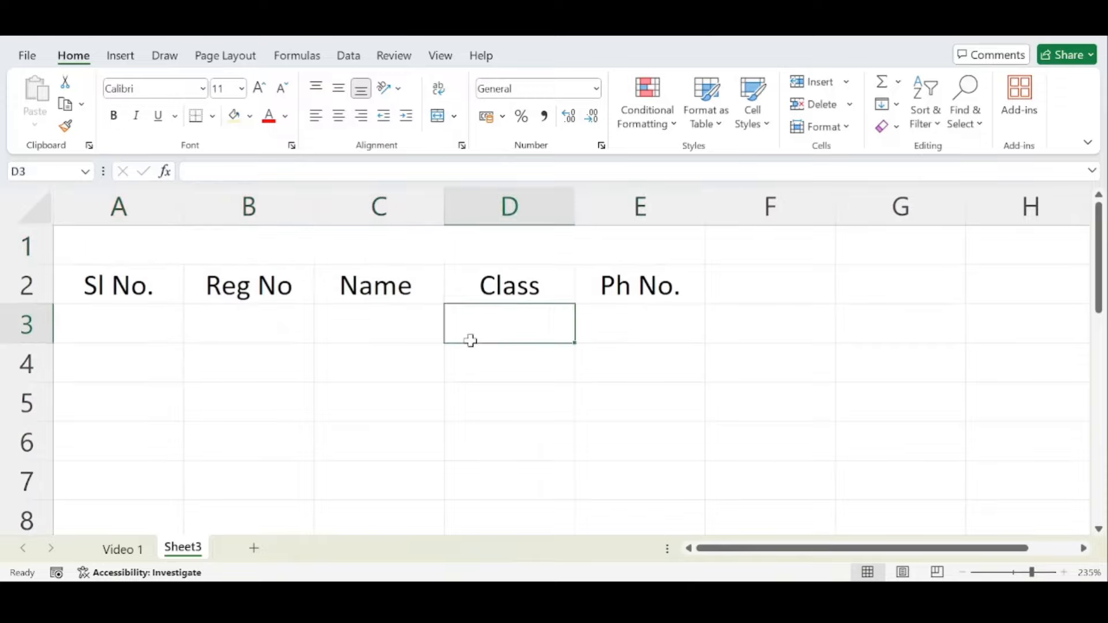
# Step: Unmerge the empty merged cell in row 1 into individual cells again
pyautogui.click(58, 247)
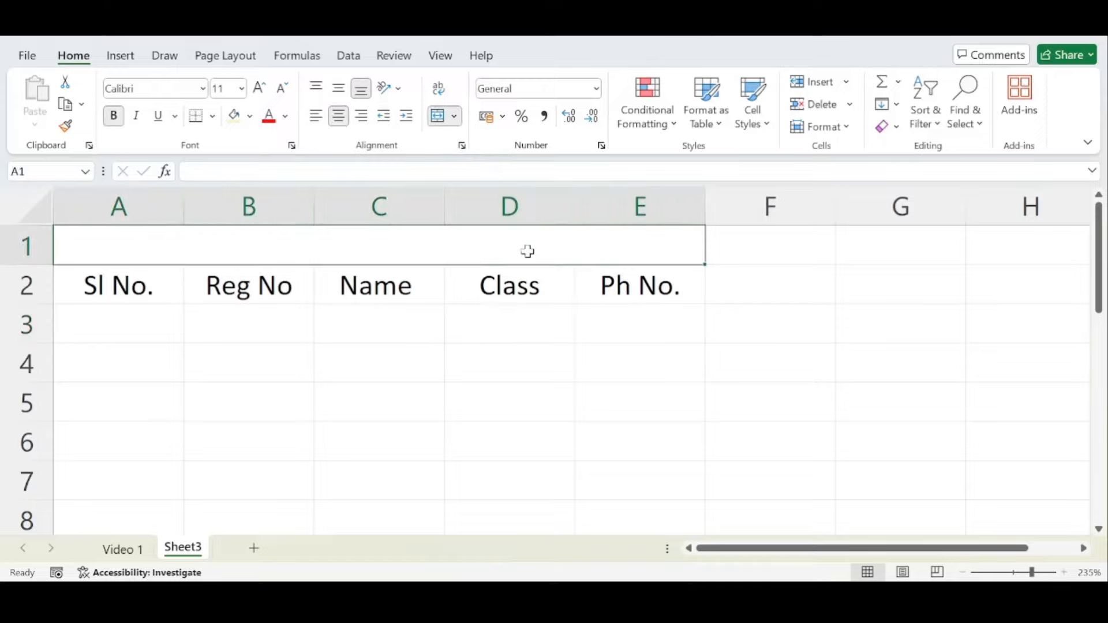
pyautogui.click(438, 122)
pyautogui.click(392, 332)
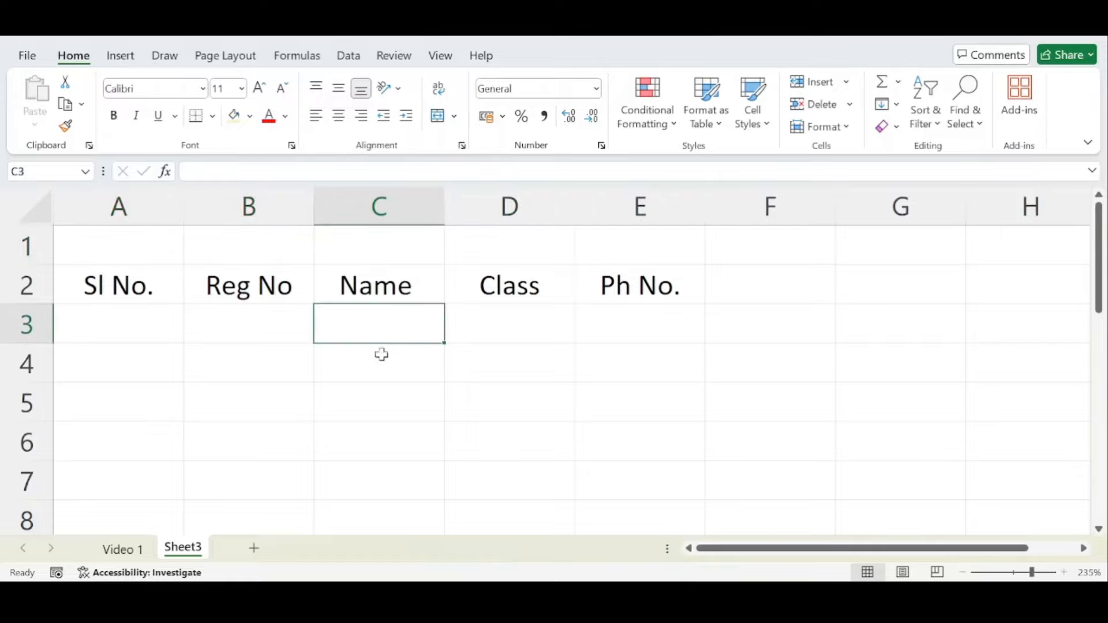
pyautogui.moveTo(166, 242); pyautogui.dragTo(594, 243)
pyautogui.click(595, 242)
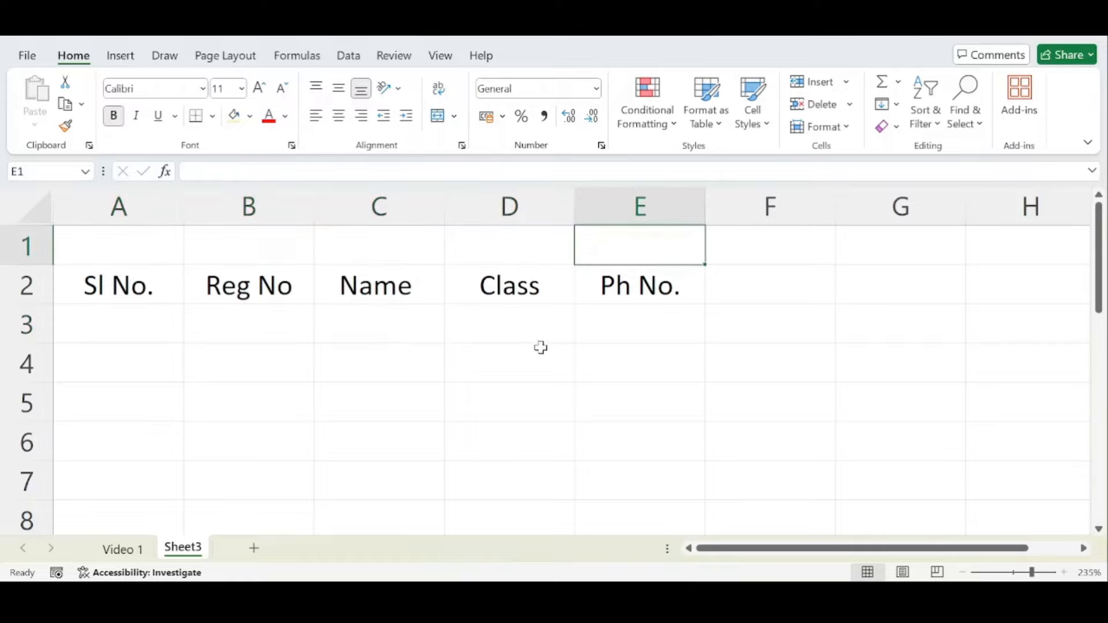
# Step: Delete all the column headers from cells A2 to E2
pyautogui.keyDown('ctrl'); pyautogui.scroll(-1, 510, 333); pyautogui.keyUp('ctrl')
pyautogui.moveTo(72, 261); pyautogui.dragTo(634, 283)
pyautogui.press('Delete')
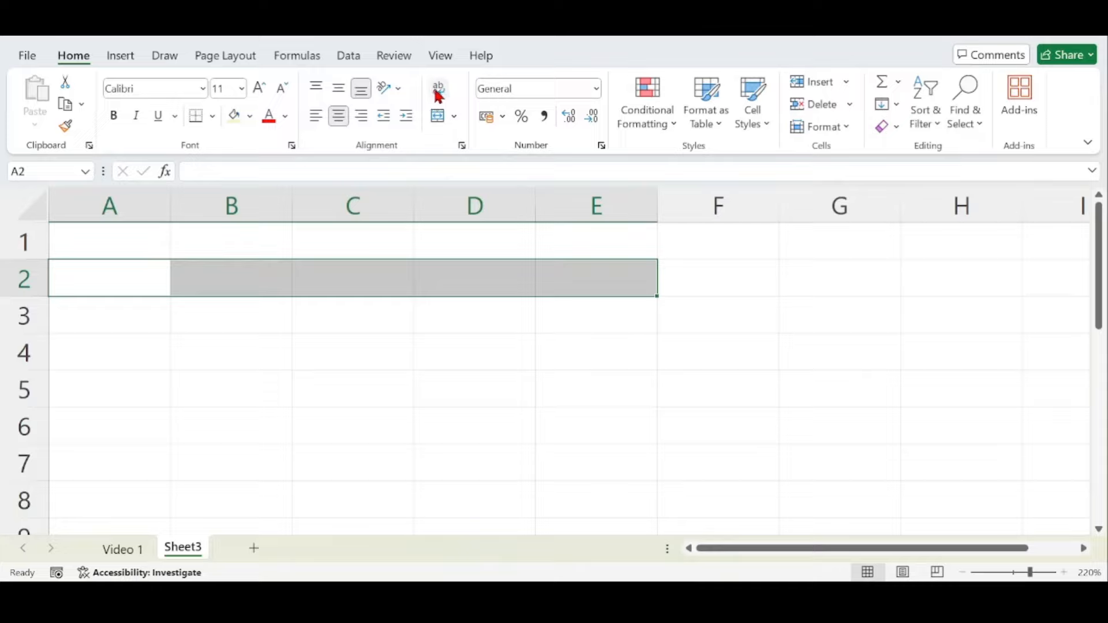
# Step: Enter the text "Microsoft excel is an Essential skills for everyone" in cell B2
pyautogui.click(225, 290)
pyautogui.click(130, 280)
pyautogui.click(234, 274)
pyautogui.write('Micr')
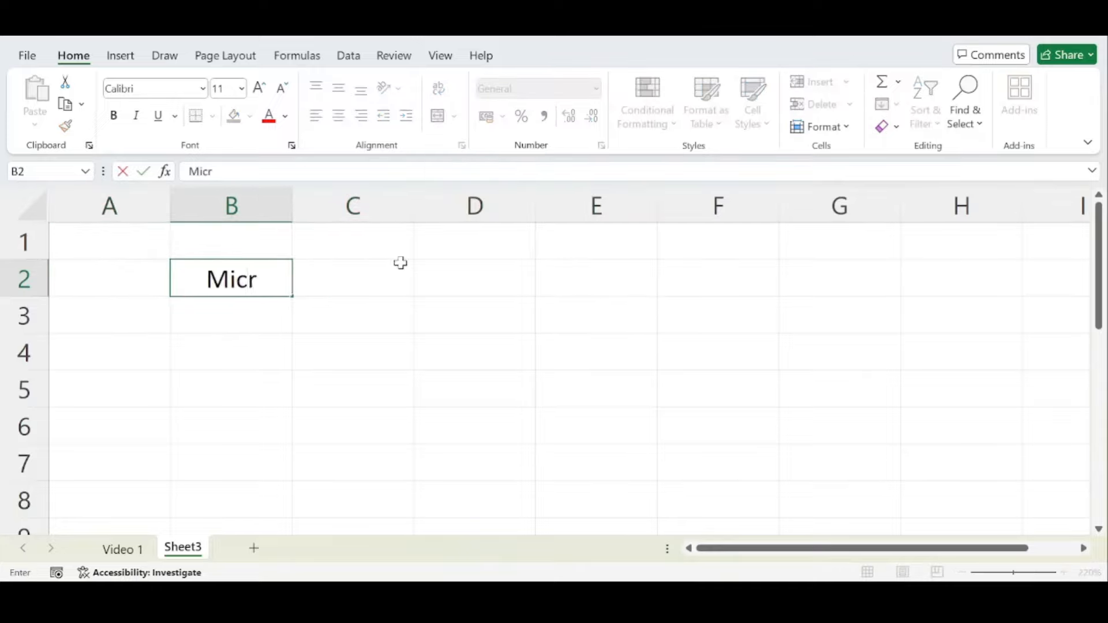
pyautogui.write('osoft exc')
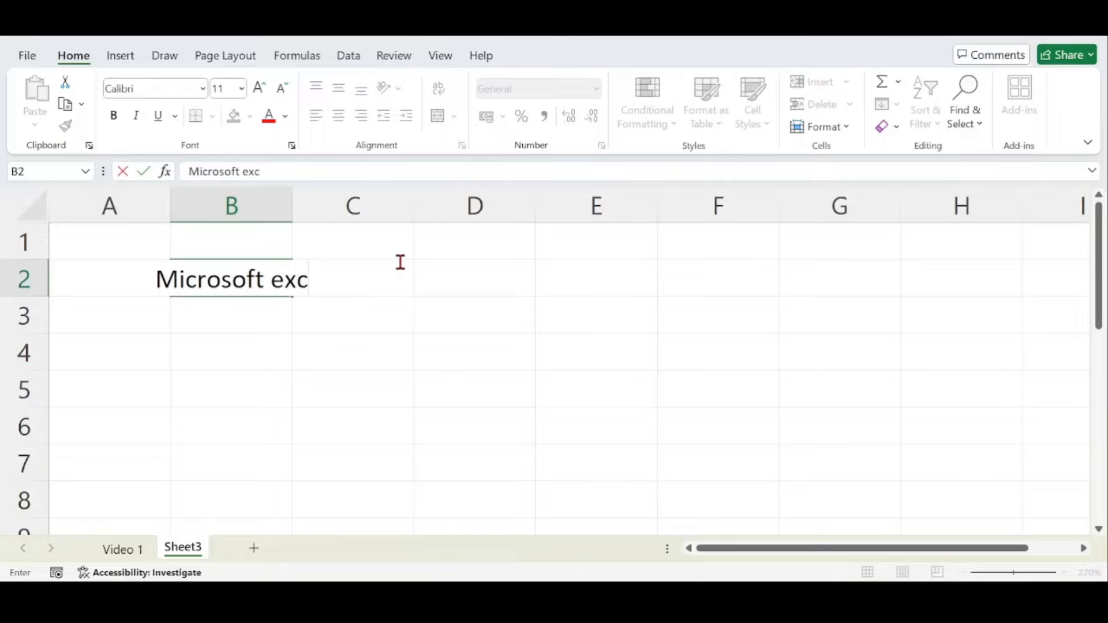
pyautogui.write('el is an Es')
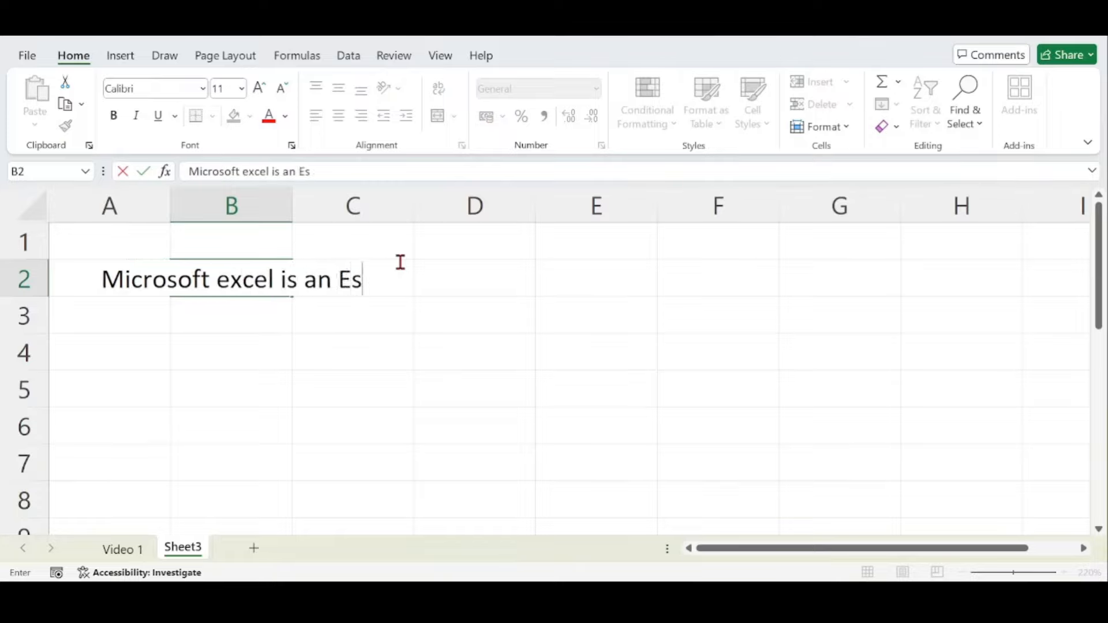
pyautogui.write('sential skills')
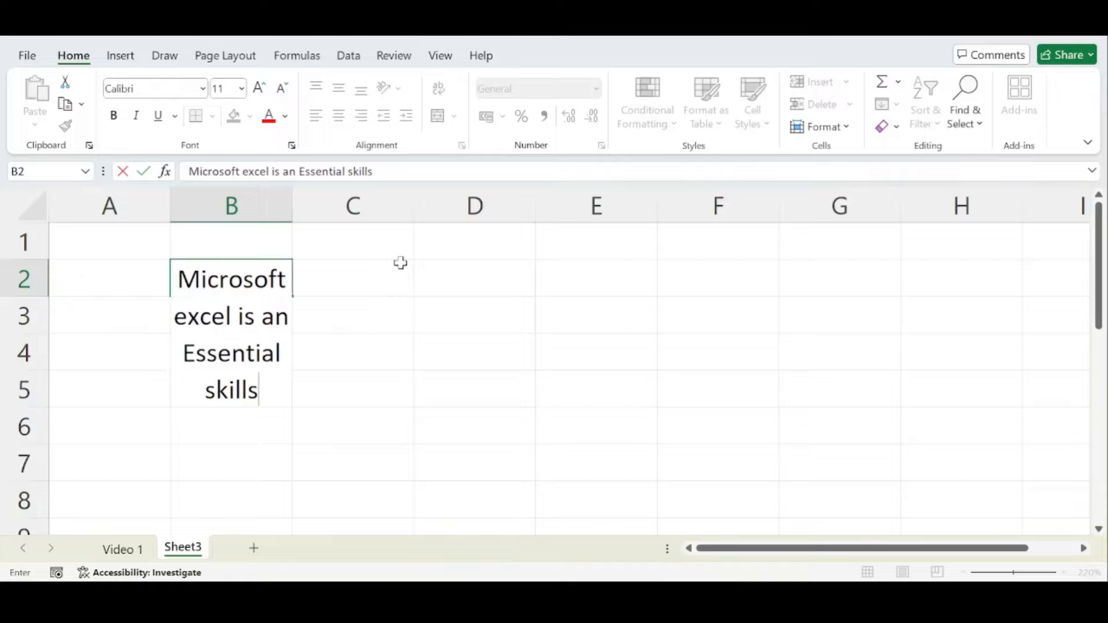
pyautogui.write(' for everyoe')
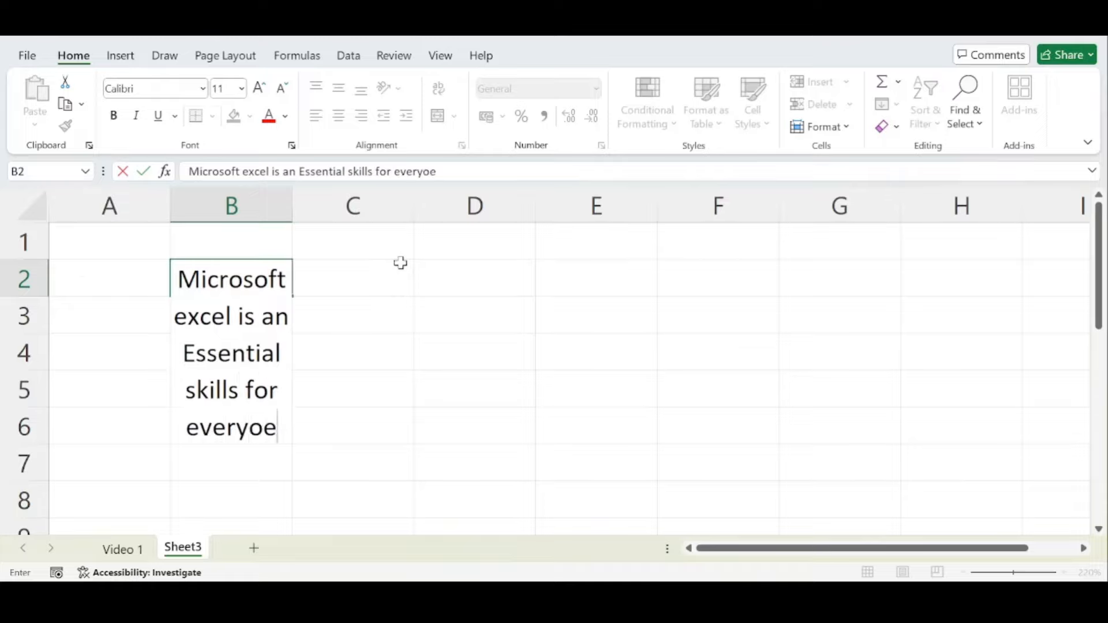
pyautogui.press('BackSpace')
pyautogui.write('ne')
pyautogui.press('Return')
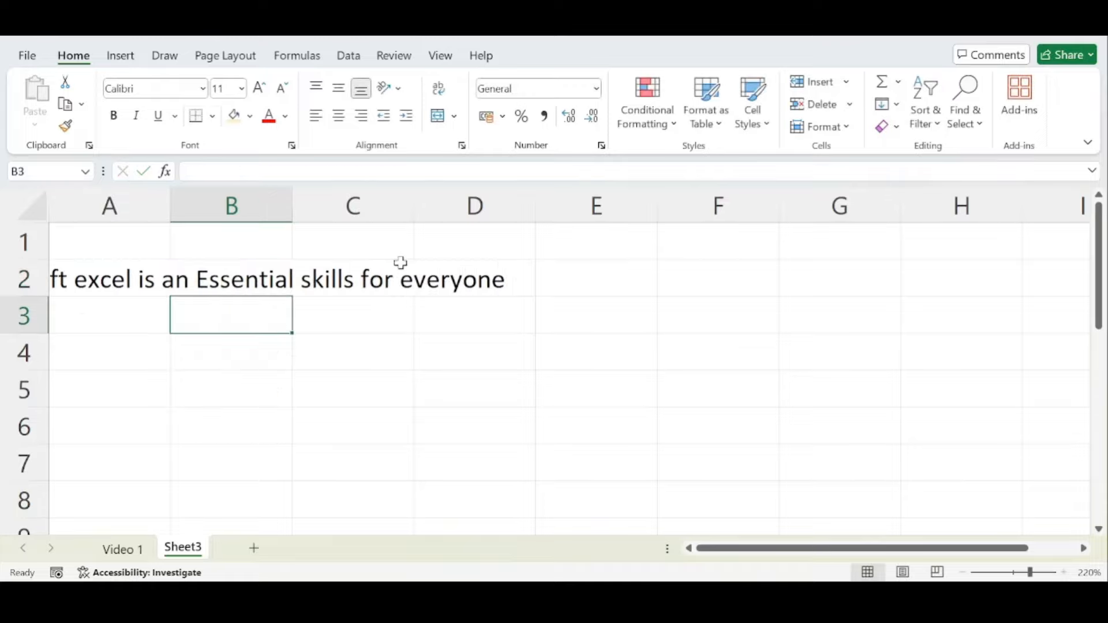
# Step: Examine how the long sentence in cell B2 extends past column B into the neighbouring cells
pyautogui.click(404, 349)
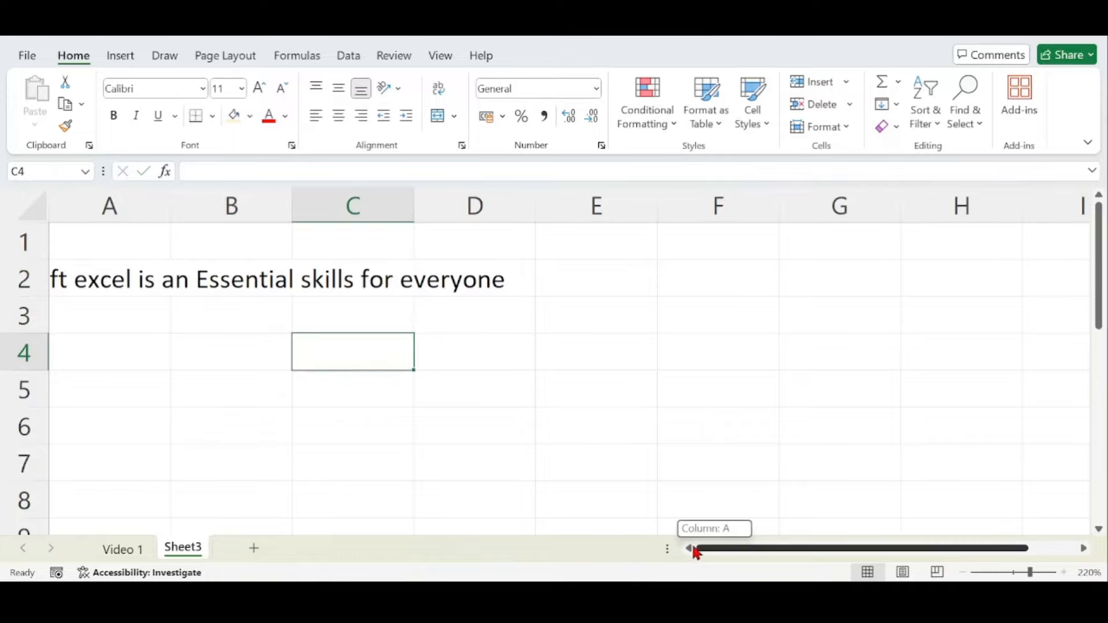
pyautogui.click(204, 283)
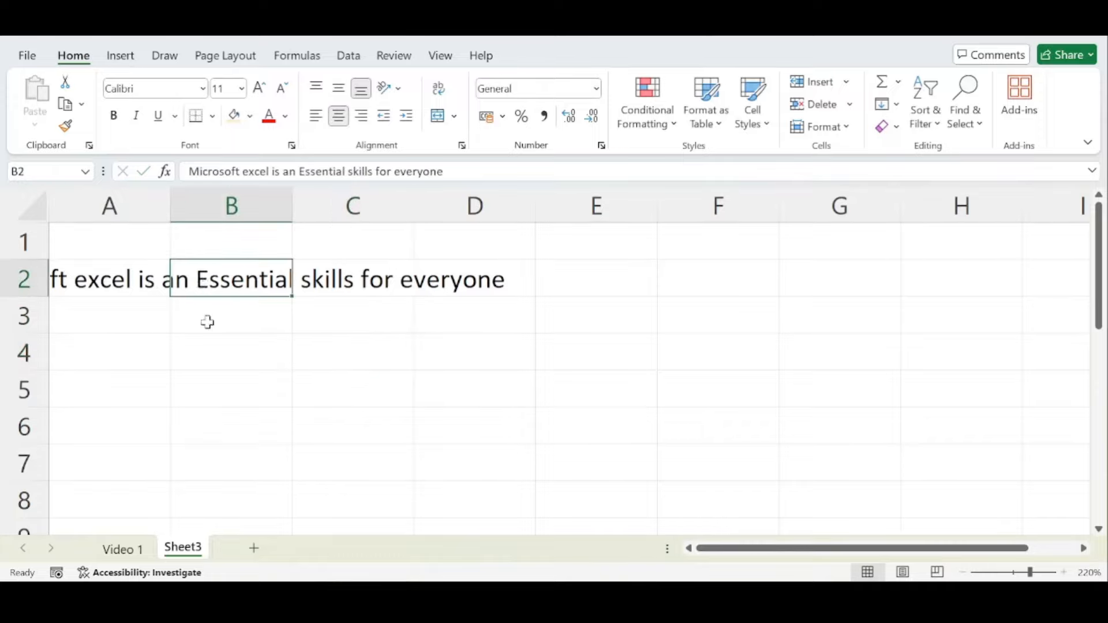
pyautogui.click(207, 320)
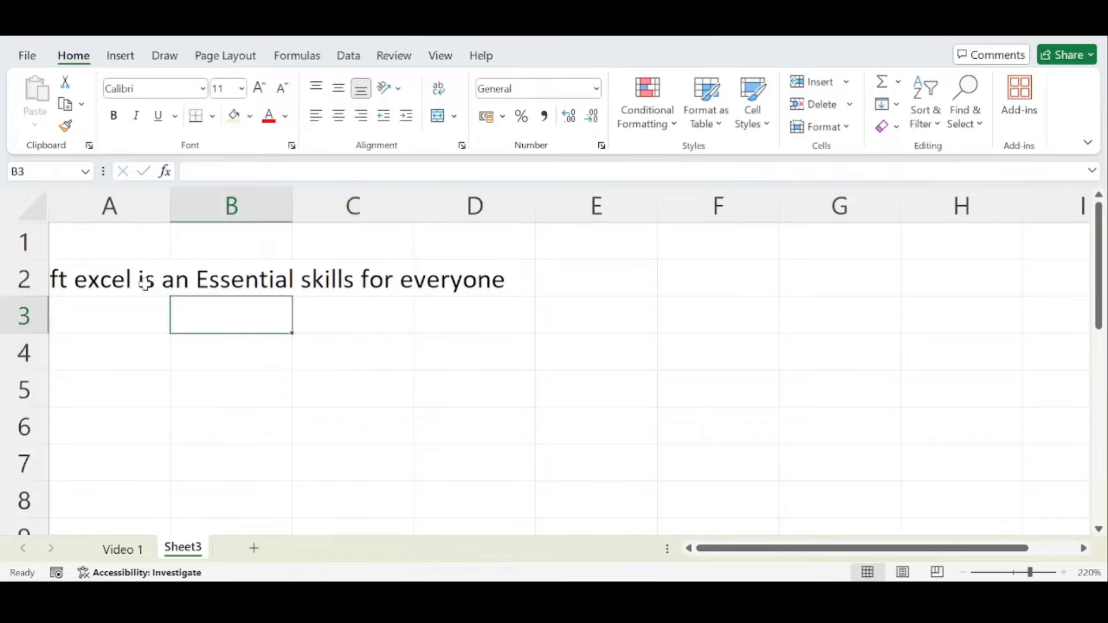
pyautogui.click(179, 279)
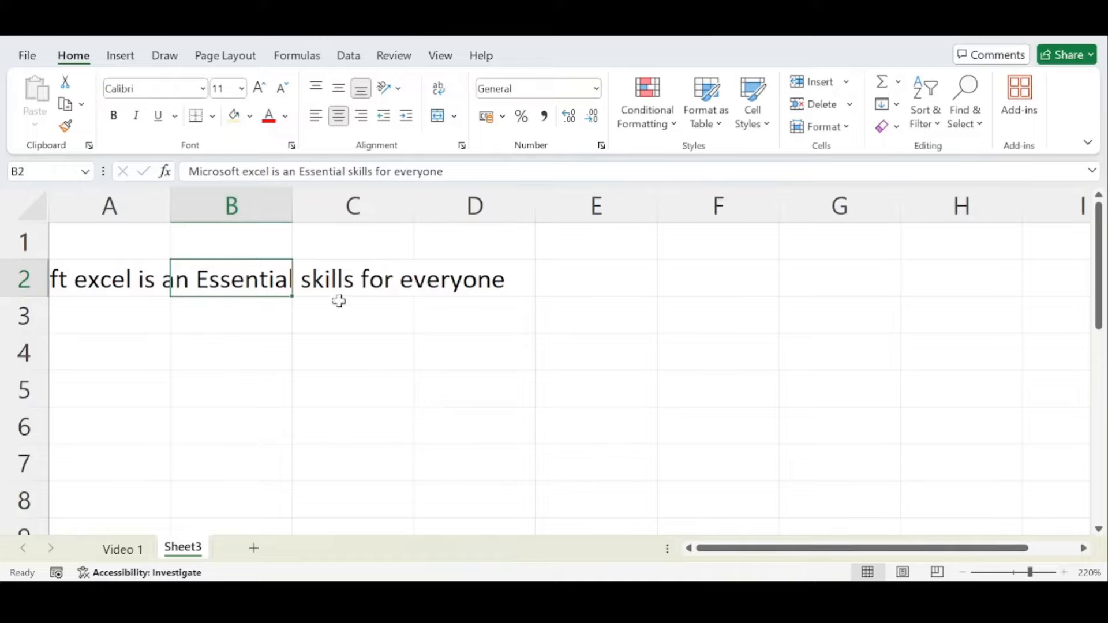
pyautogui.click(227, 202)
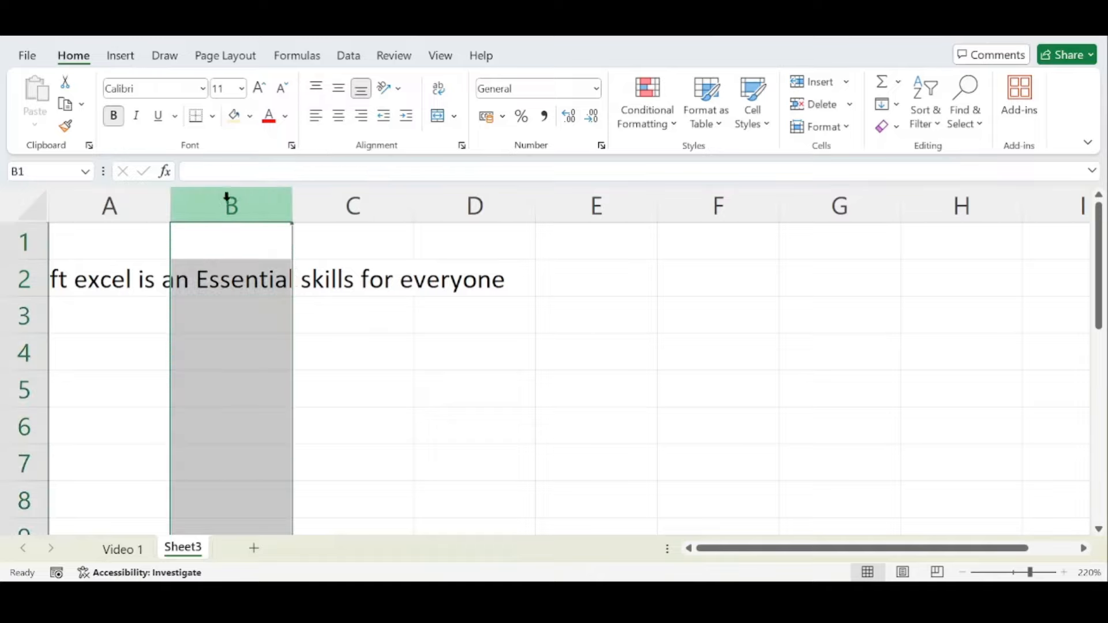
pyautogui.click(226, 323)
pyautogui.click(229, 206)
pyautogui.hotkey('ctrl', 'b')
pyautogui.click(232, 277)
pyautogui.click(363, 378)
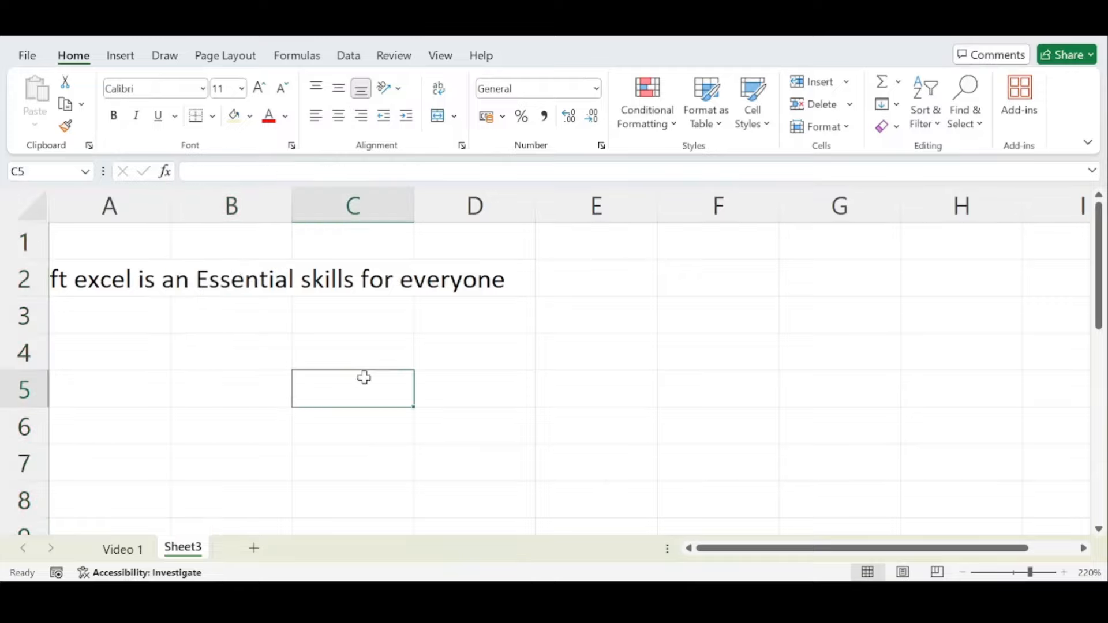
# Step: Apply Wrap Text to the long sentence in cell B2, switching it off and on again to compare
pyautogui.click(249, 283)
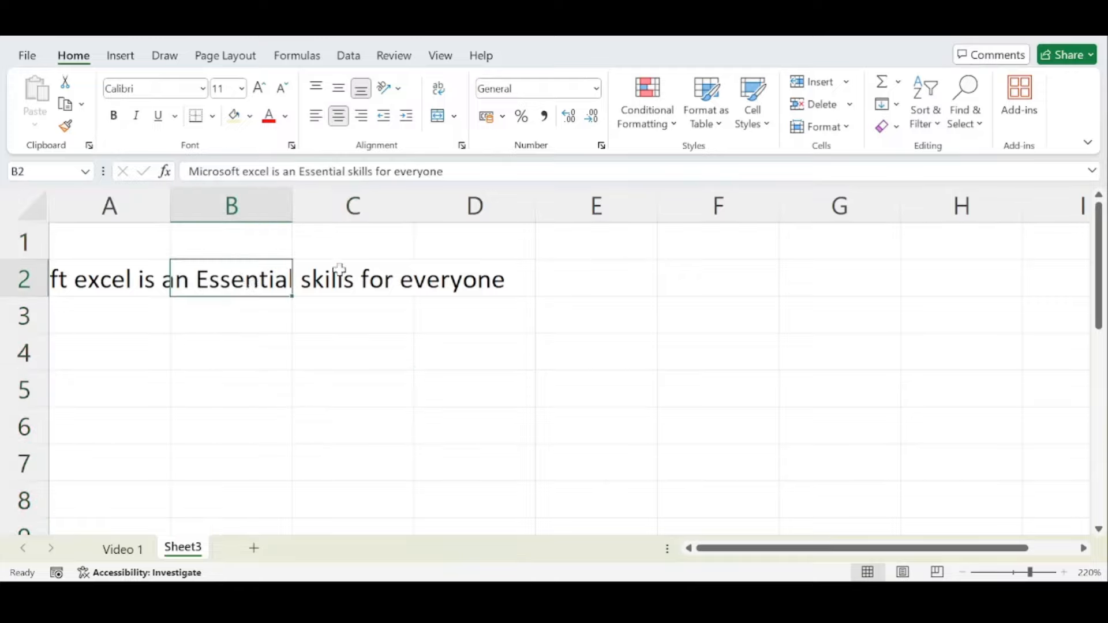
pyautogui.click(437, 89)
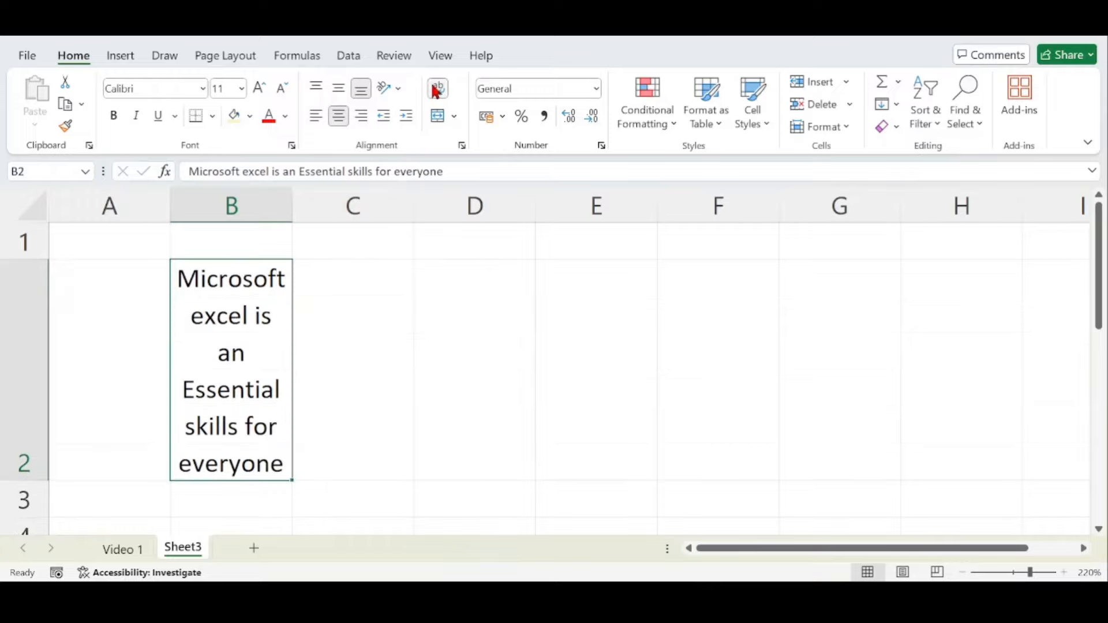
pyautogui.click(441, 95)
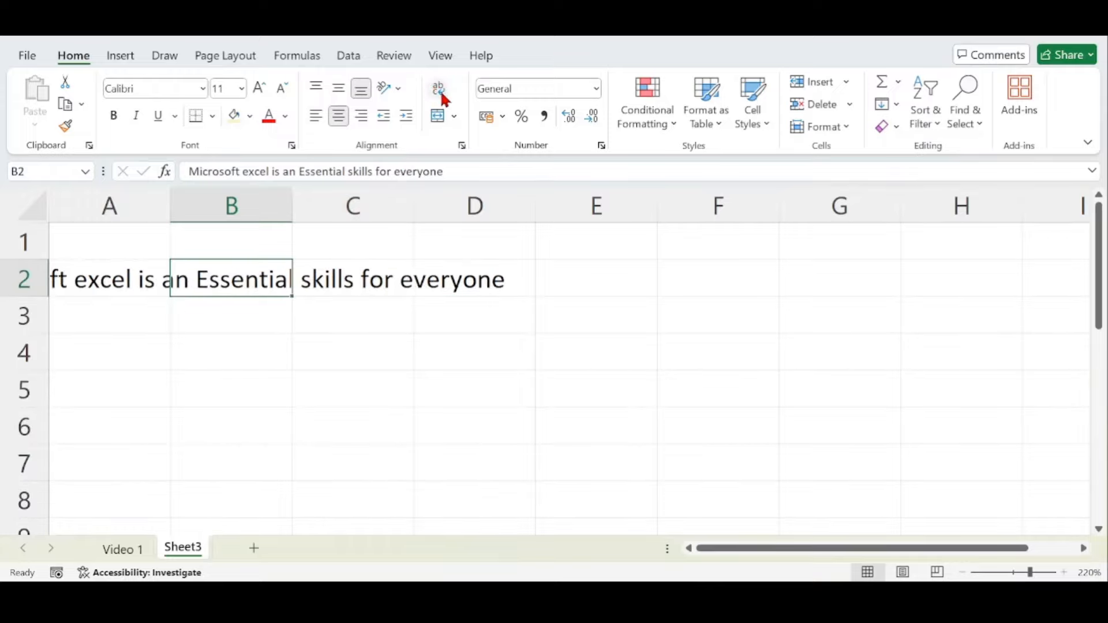
pyautogui.click(443, 97)
# Step: Examine how the wrapped sentence in cell B2 fits the width of column B and the height of row 2
pyautogui.scroll(-1, 314, 255)
pyautogui.scroll(1, 285, 296)
pyautogui.click(324, 250)
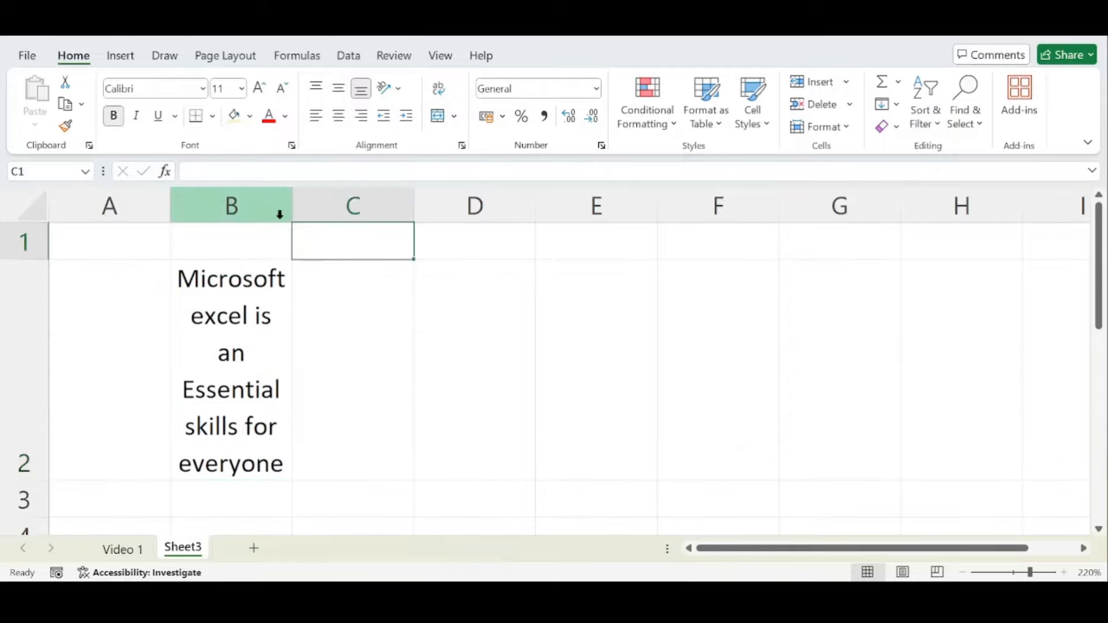
pyautogui.click(3, 279)
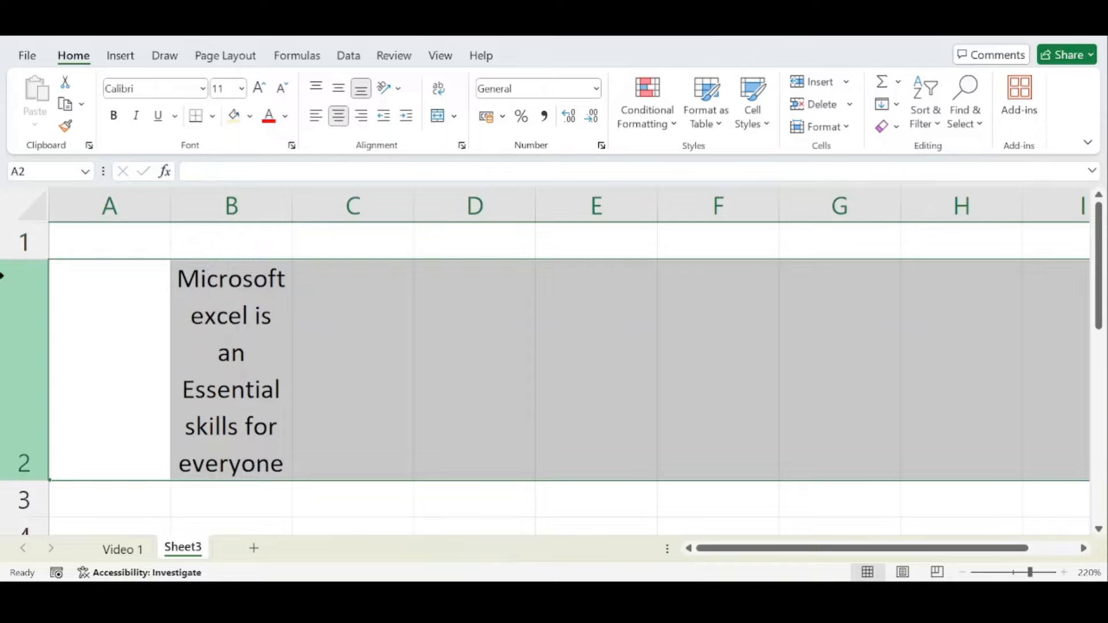
pyautogui.click(226, 303)
pyautogui.click(232, 205)
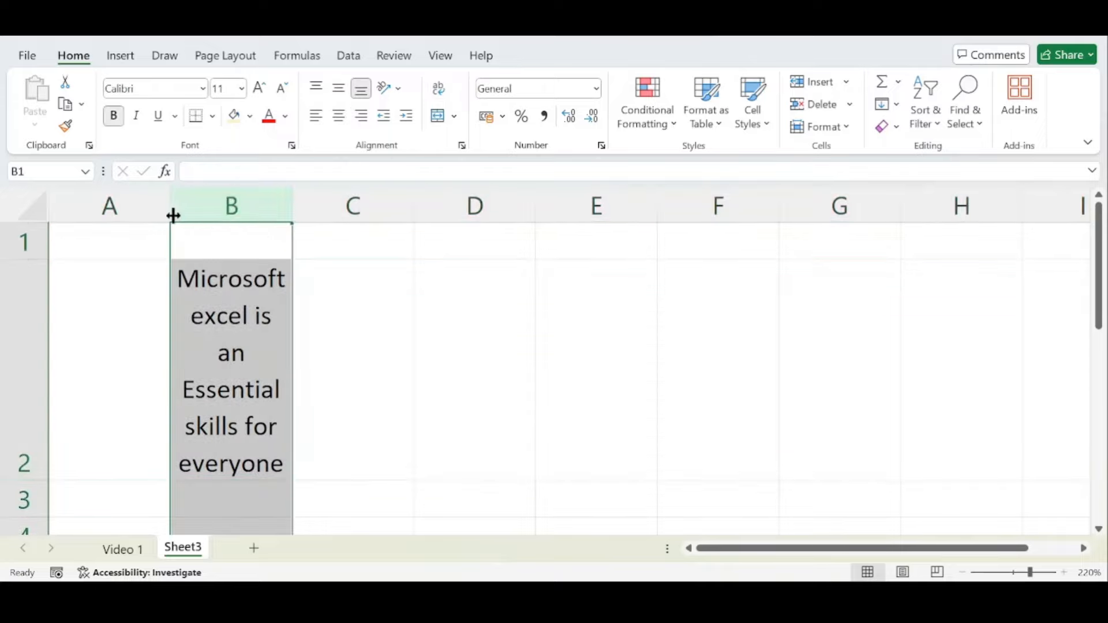
pyautogui.click(305, 281)
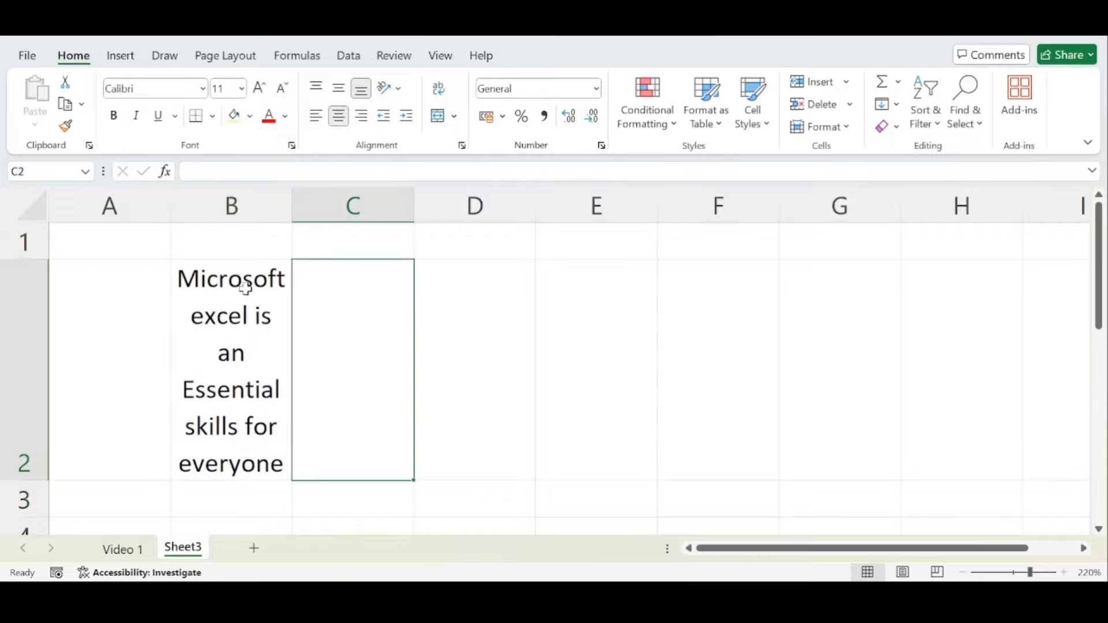
pyautogui.click(243, 287)
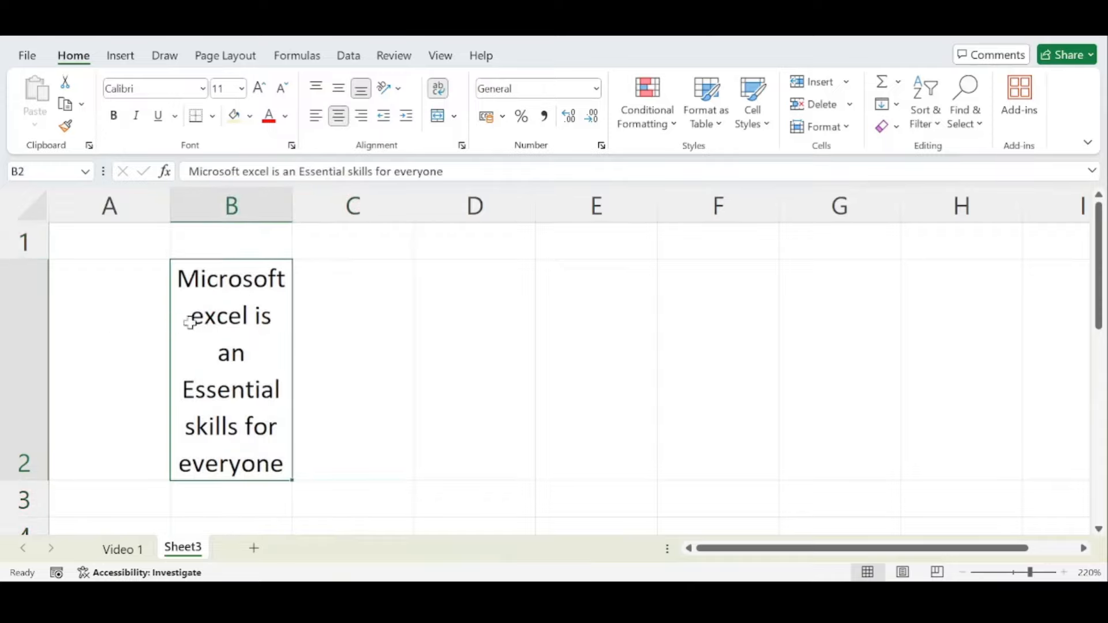
# Step: Turn off text wrapping for the whole of column B
pyautogui.click(260, 191)
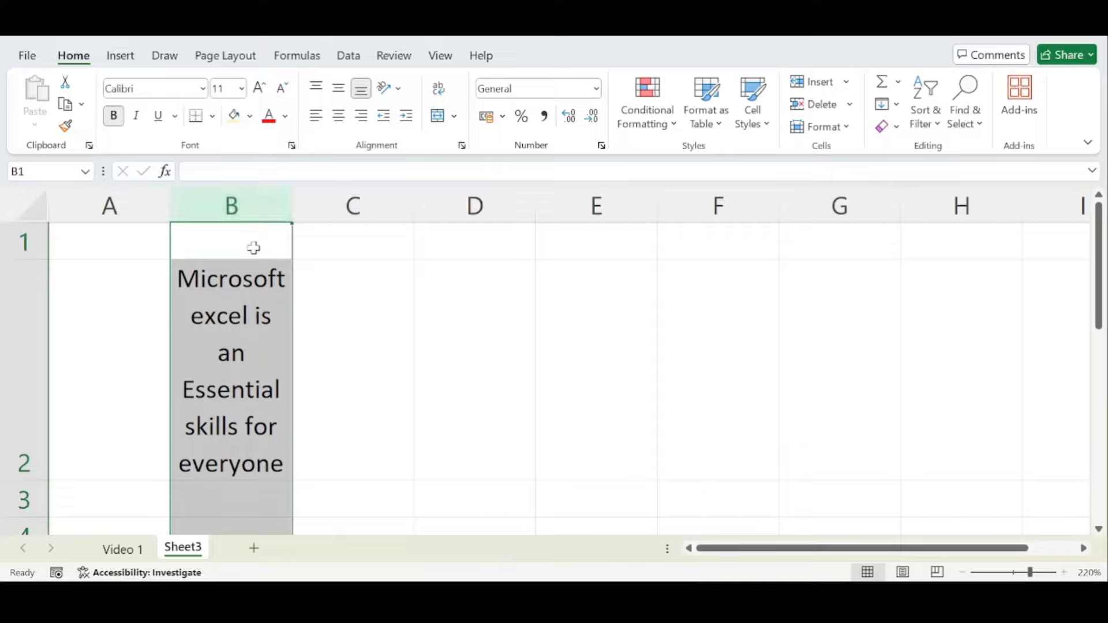
pyautogui.click(386, 88)
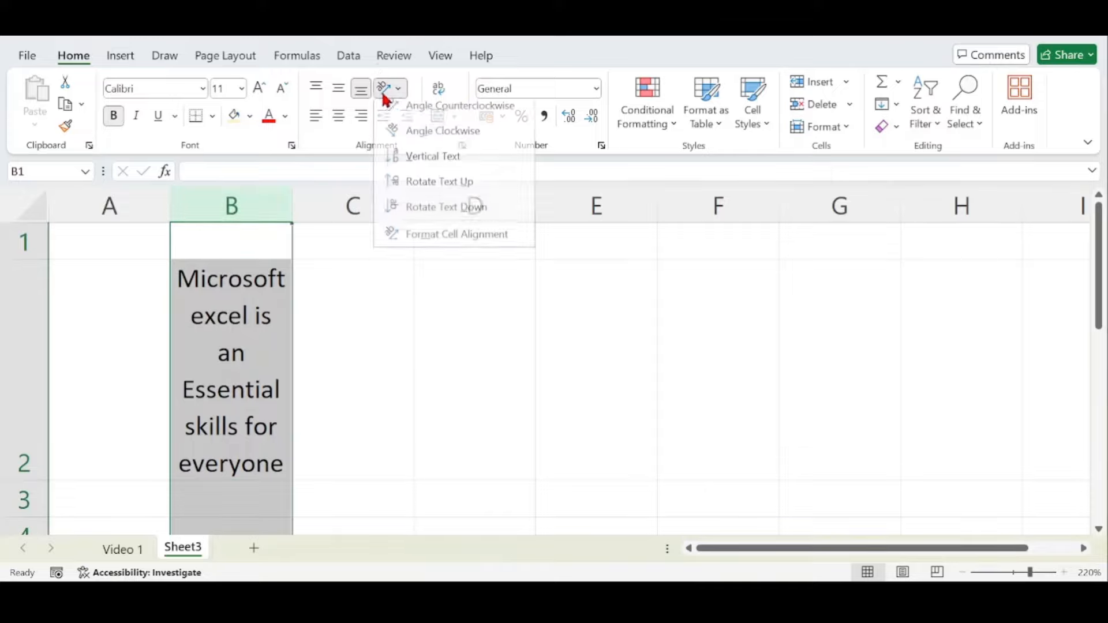
pyautogui.click(388, 90)
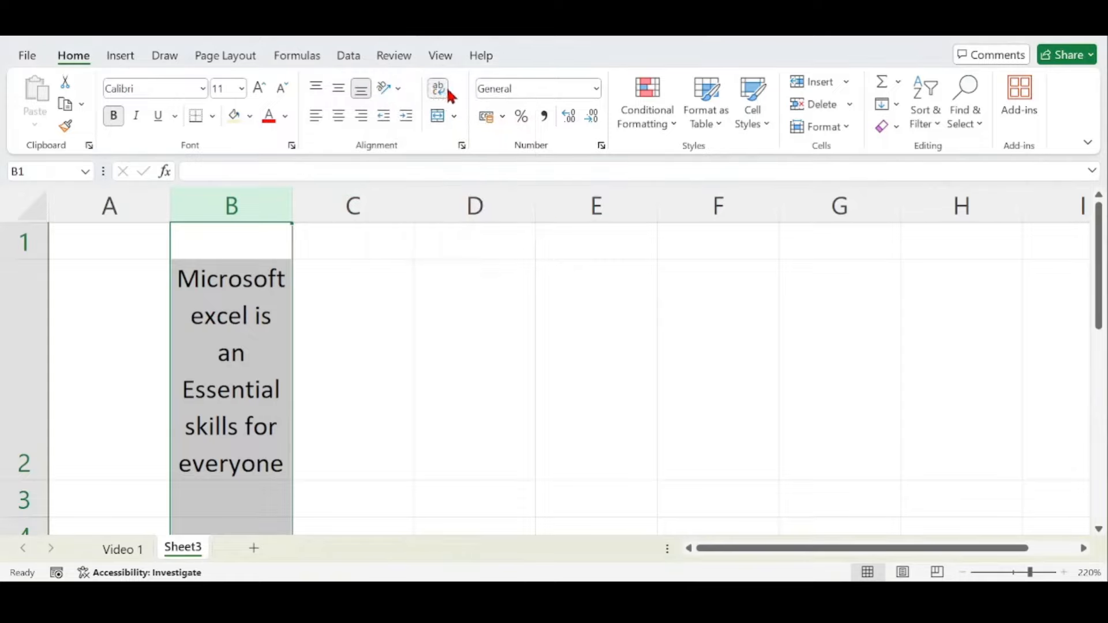
pyautogui.click(438, 91)
pyautogui.click(367, 269)
# Step: Wrap the sentence in cell B2 again so it breaks into several lines within the column
pyautogui.click(258, 271)
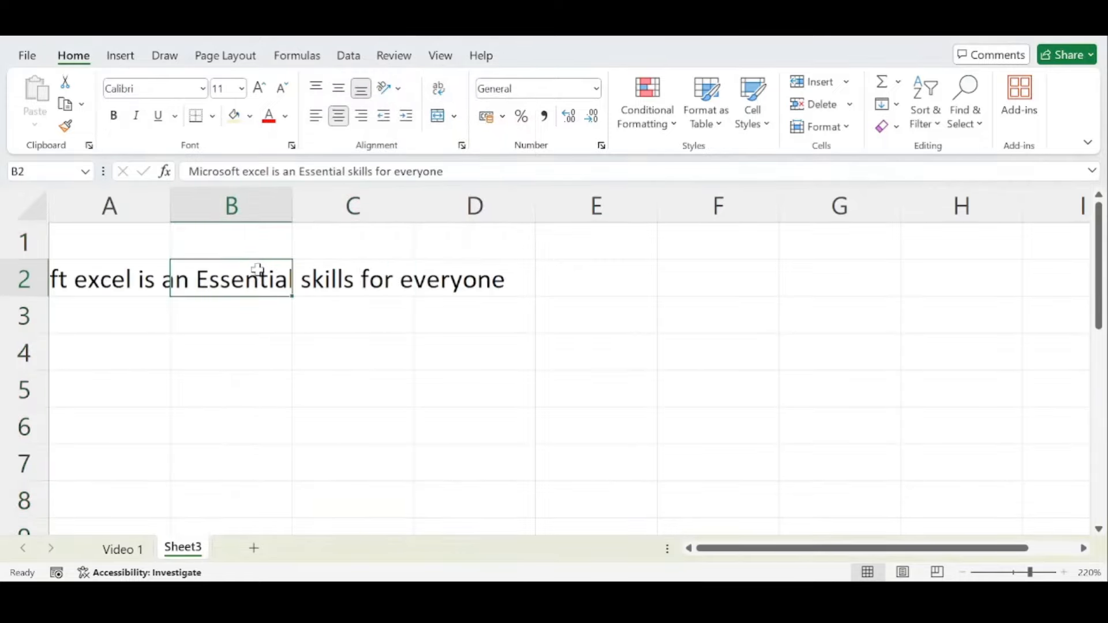
pyautogui.click(434, 92)
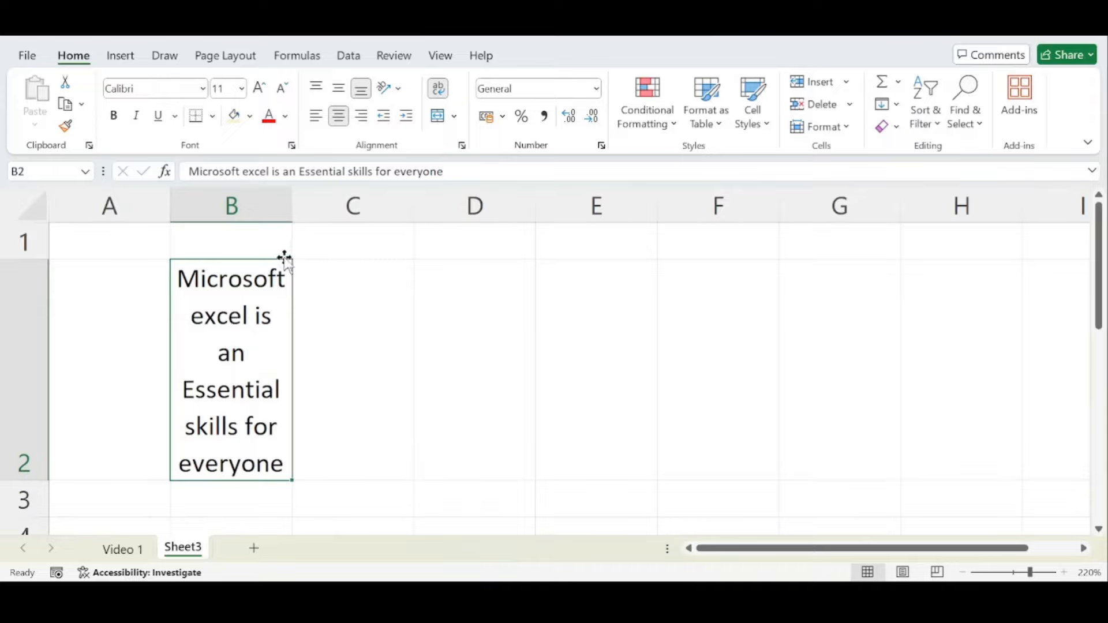
pyautogui.scroll(-2, 291, 271)
pyautogui.scroll(2, 293, 277)
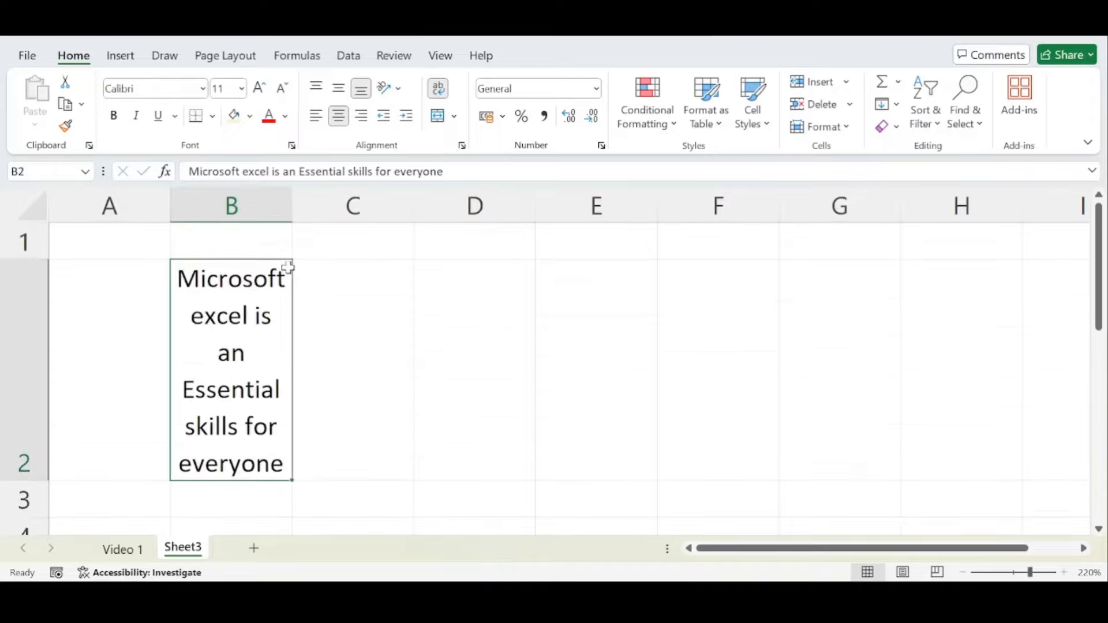